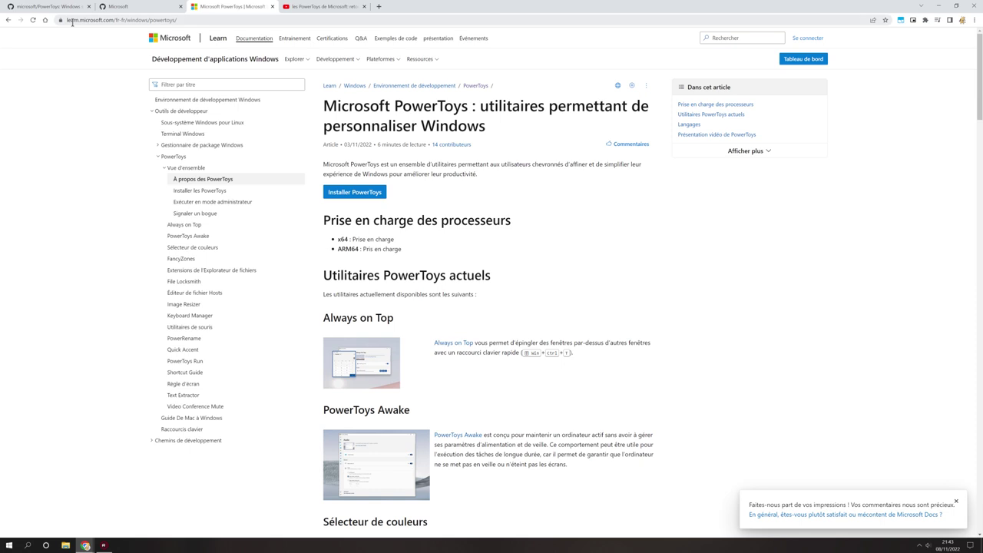
Step: Enlarge the Microsoft Learn PowerToys page to 150% and dismiss the feedback prompt
key(ctrl+plus)
key(ctrl+plus)
key(ctrl+plus)
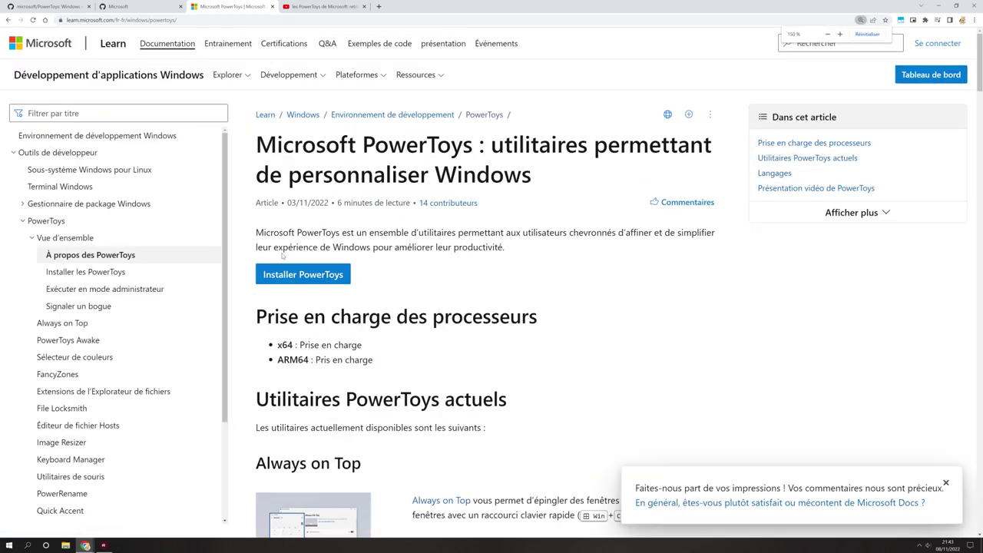
click(945, 482)
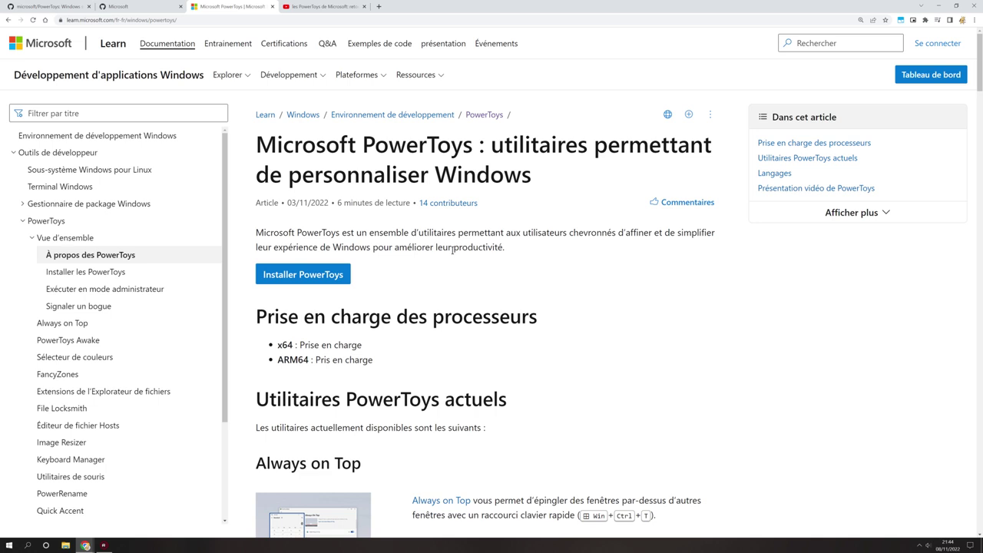
Step: View the documentation article on installing PowerToys and the one on the File Locksmith utility
scroll(452, 251, down, 3)
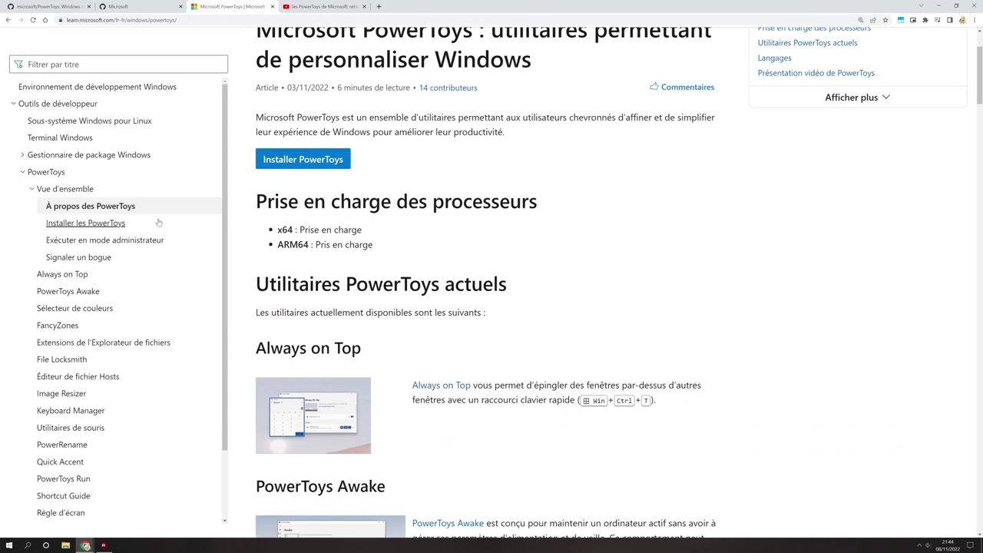
click(112, 224)
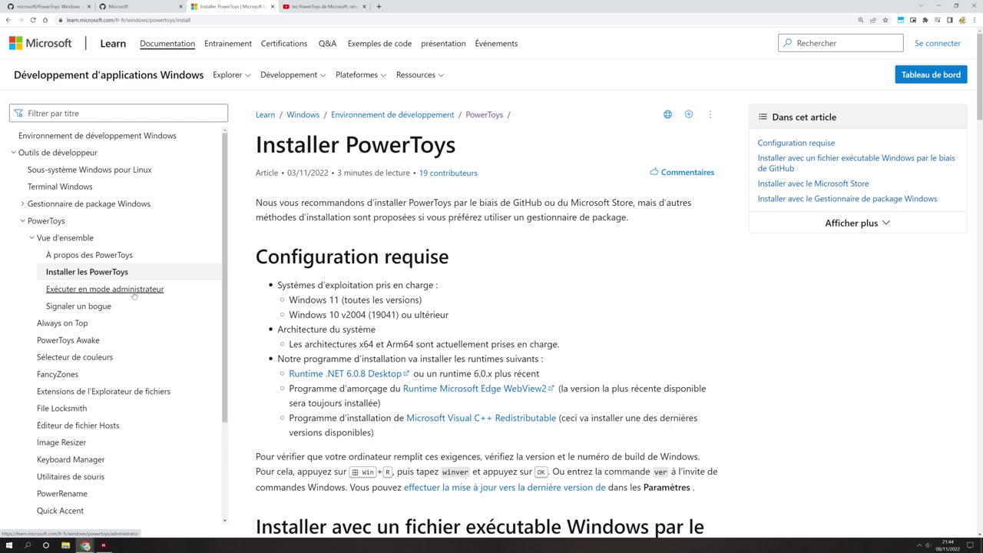
scroll(85, 261, down, 3)
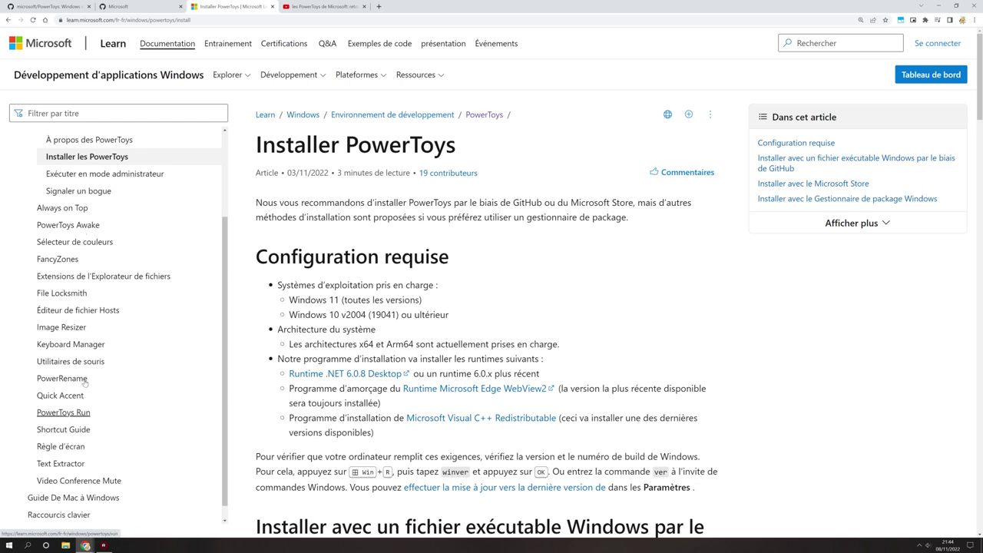
click(62, 294)
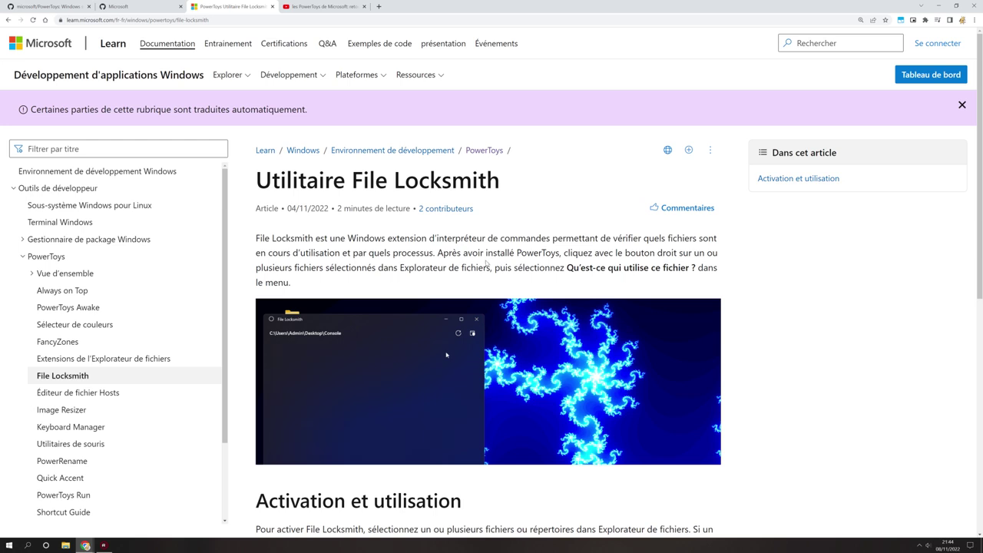
Step: Examine the README of the microsoft/PowerToys GitHub repository down to its table of current utilities
click(50, 6)
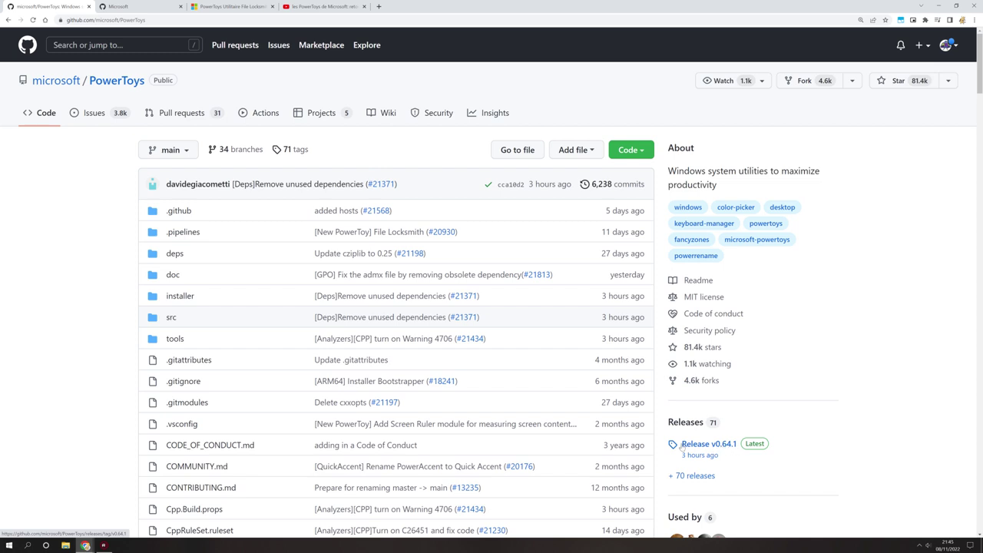
scroll(539, 391, down, 7)
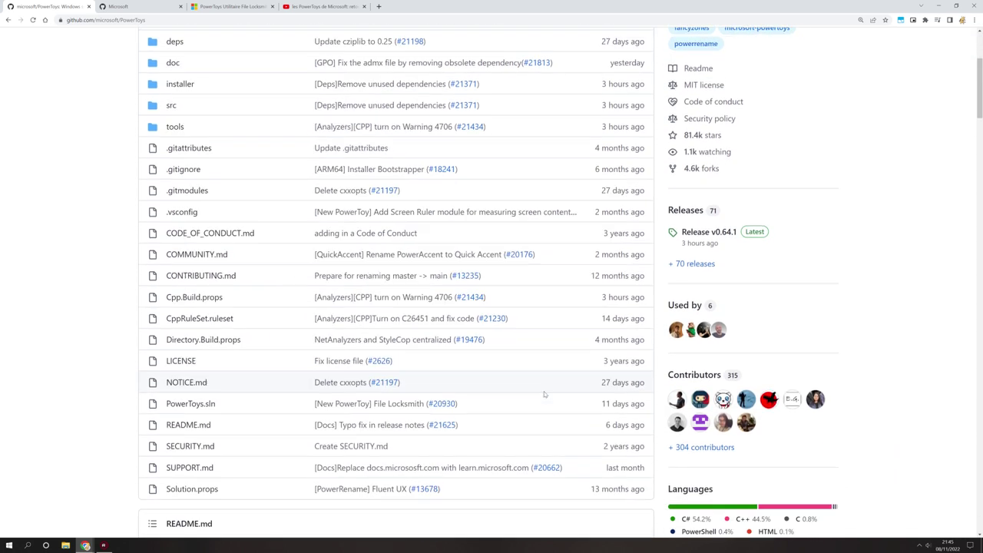
scroll(543, 395, down, 2)
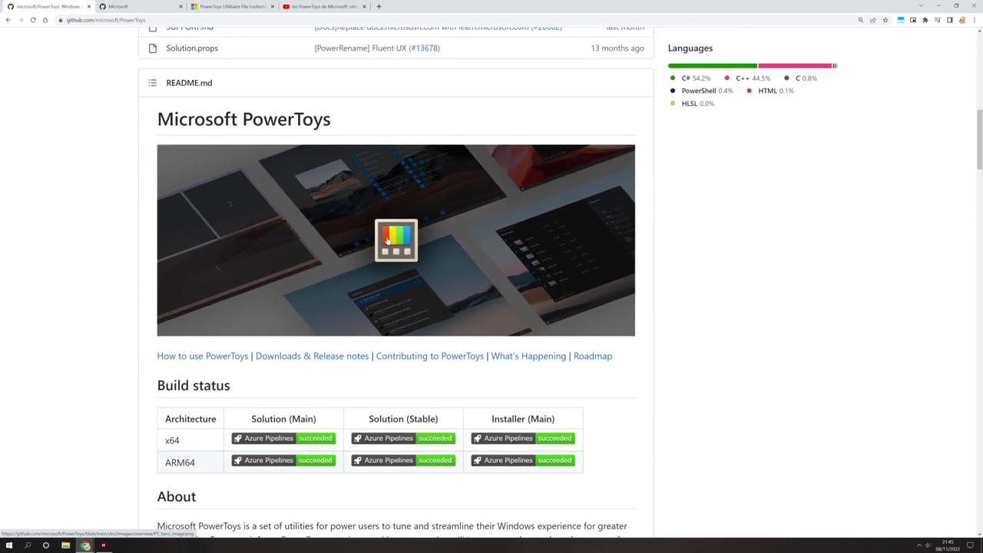
mouse_move(235, 10)
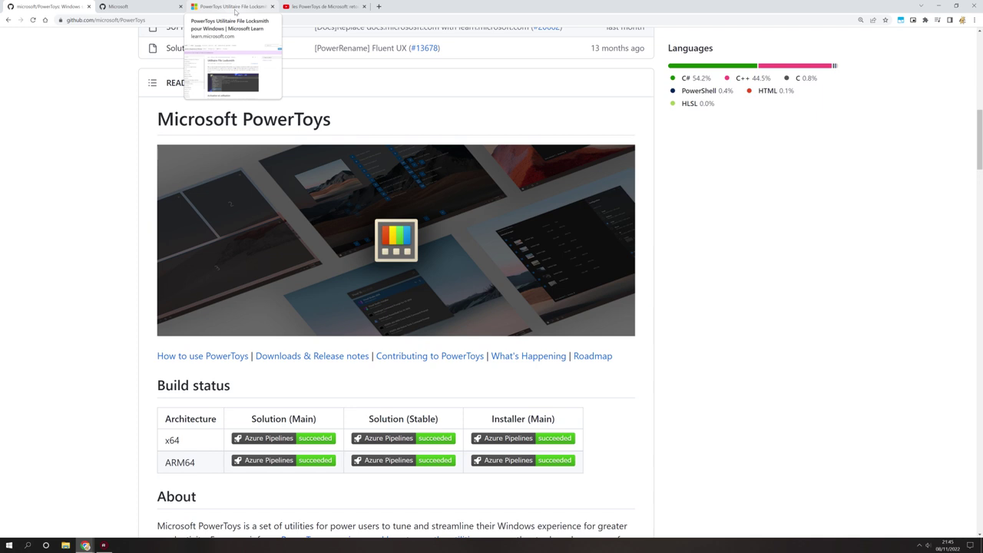
scroll(193, 294, down, 1)
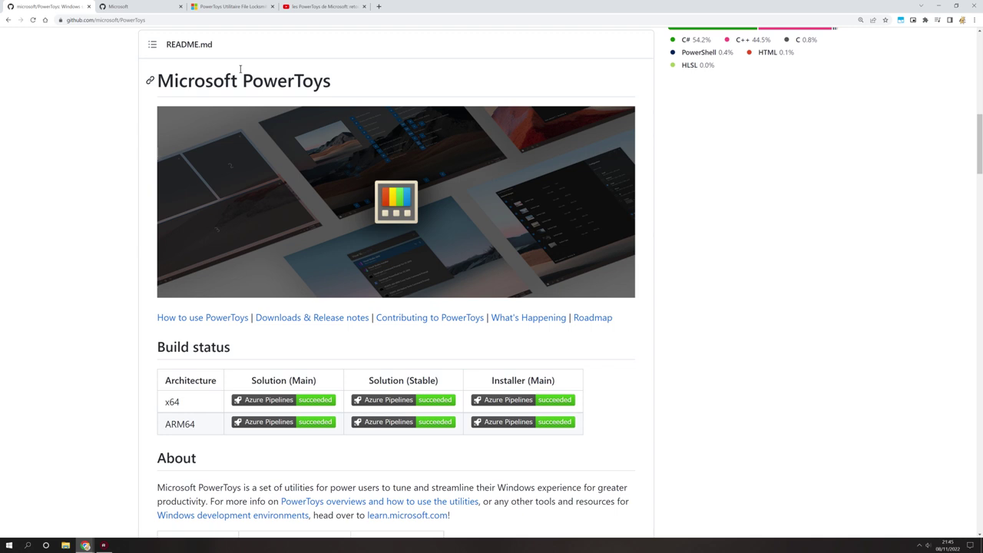
scroll(336, 396, down, 3)
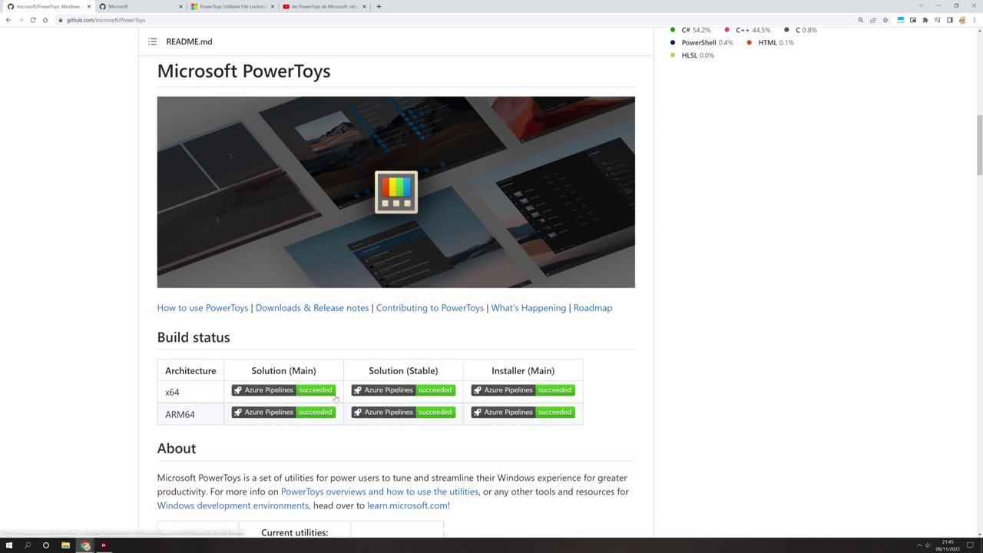
scroll(336, 397, down, 3)
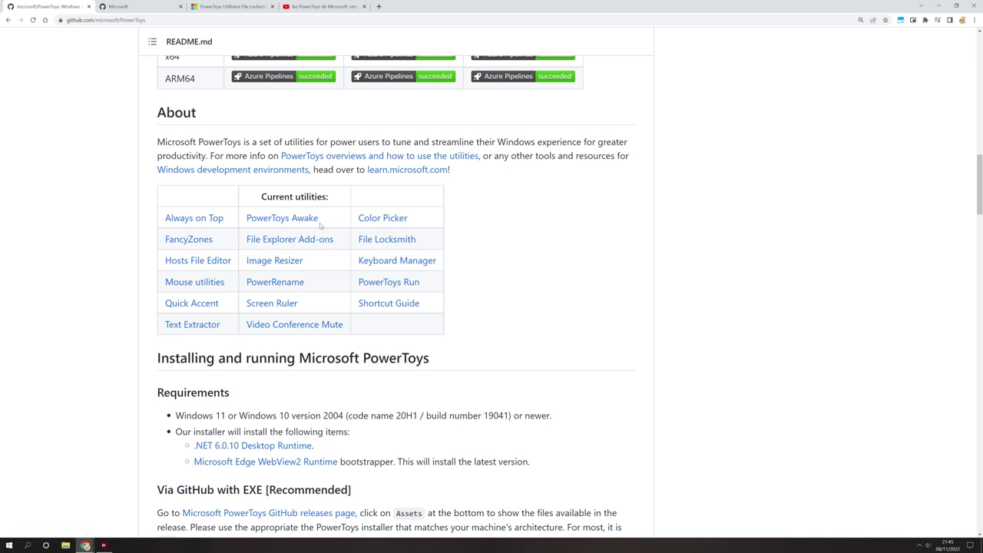
scroll(317, 232, down, 2)
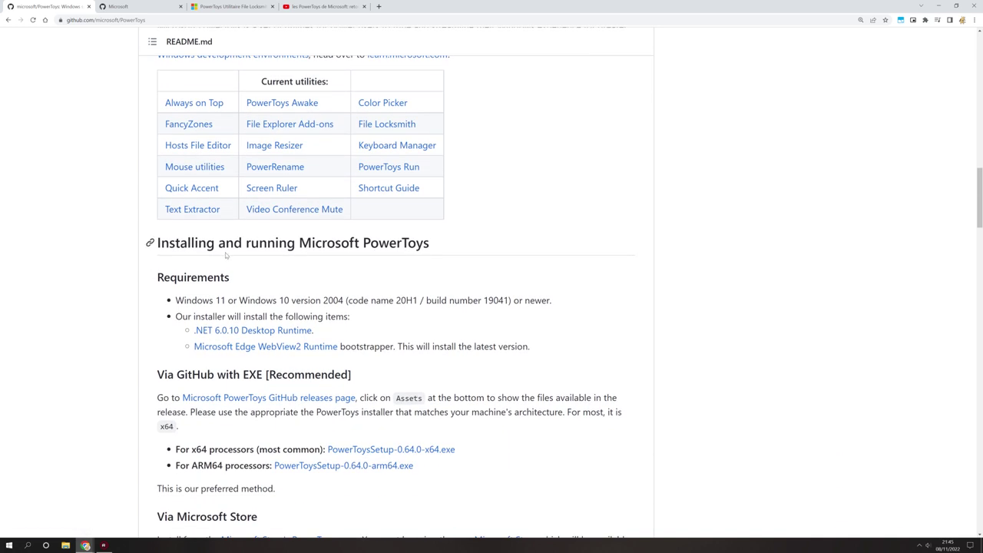
Step: Highlight "Windows 10 version 2004" and "Windows 11" in the README's Requirements section, and clear the selection
scroll(260, 279, down, 1)
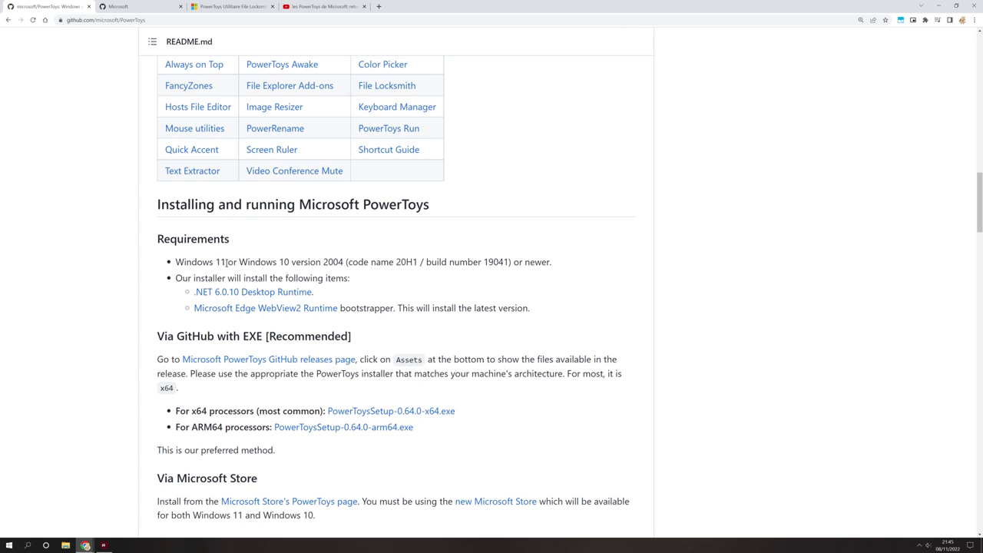
drag(240, 262, 345, 262)
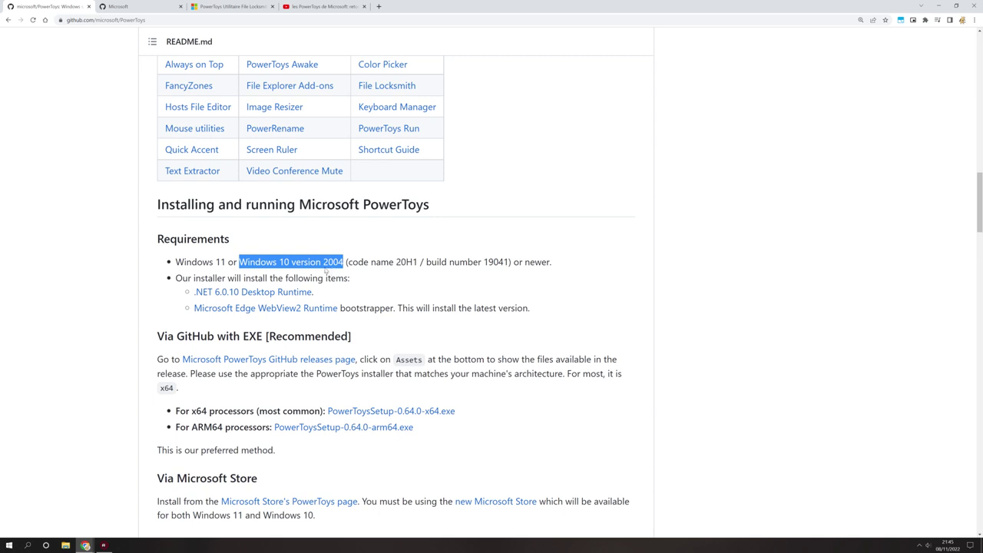
drag(227, 262, 177, 259)
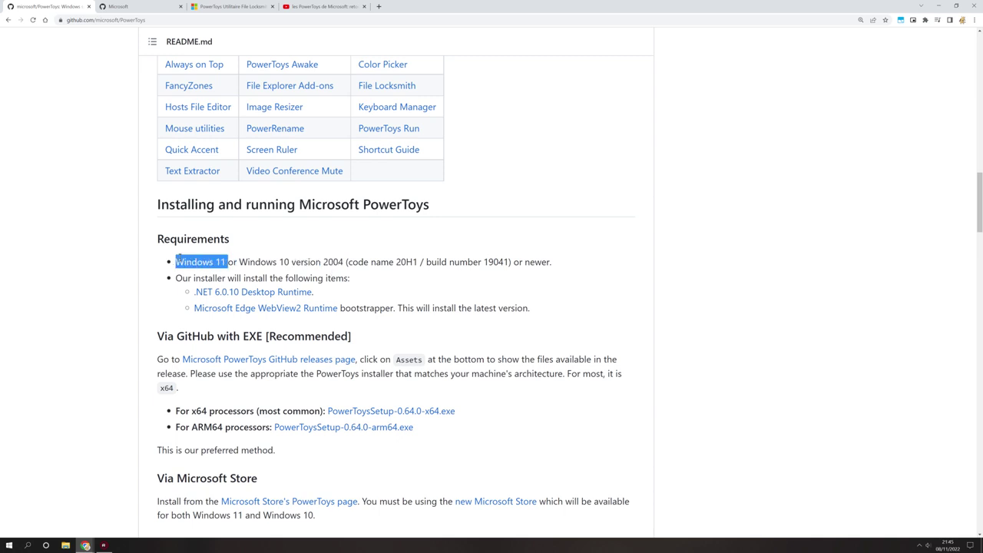
click(208, 269)
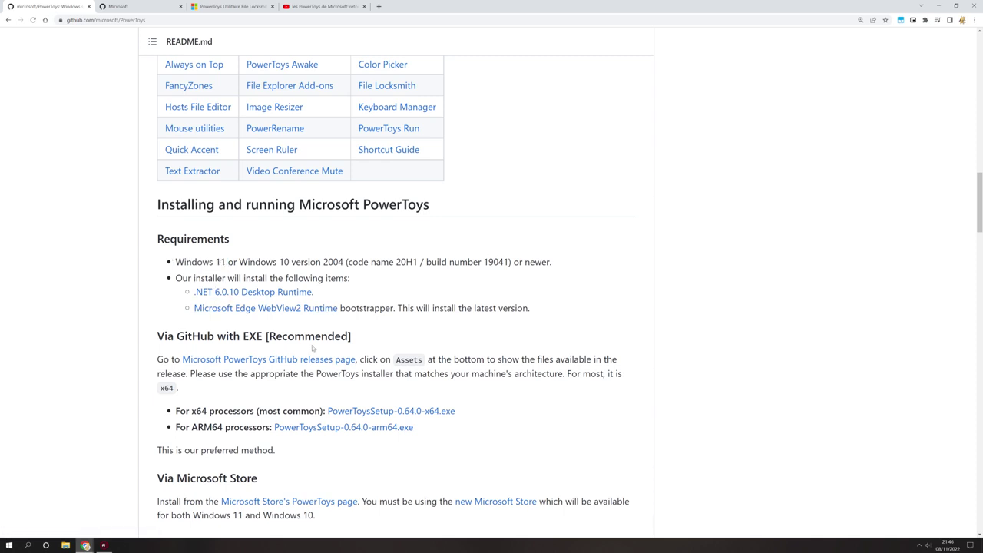
Step: Review the README's installation methods via GitHub, Microsoft Store and WinGet
scroll(313, 348, down, 2)
scroll(313, 348, down, 3)
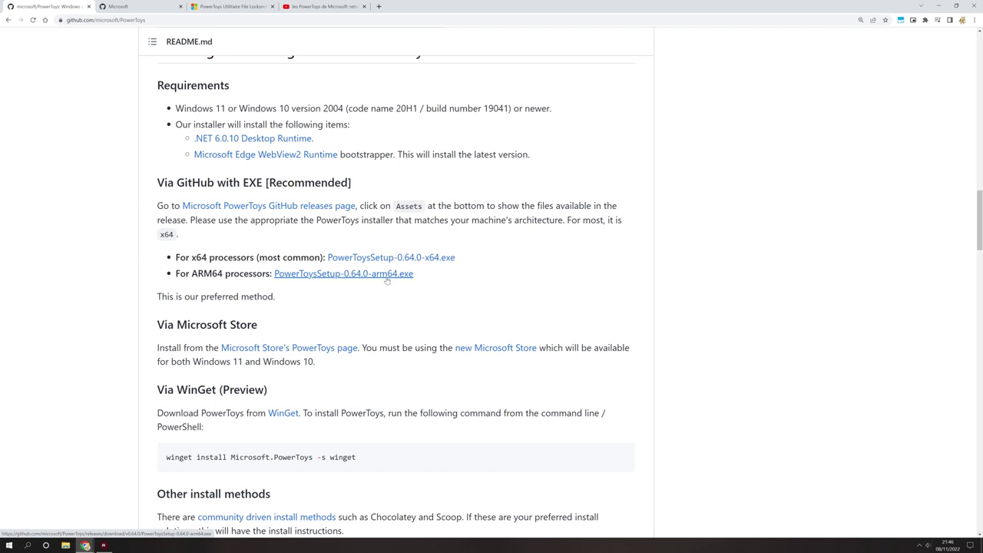
scroll(254, 308, down, 1)
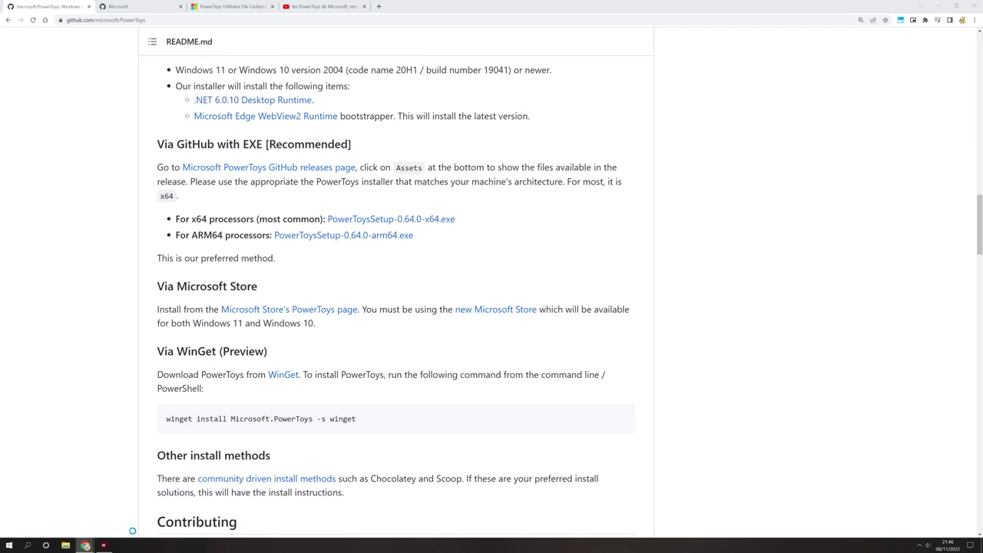
Step: Open the Microsoft Store and search it for powertoys
key(super)
text(stor)
key(Return)
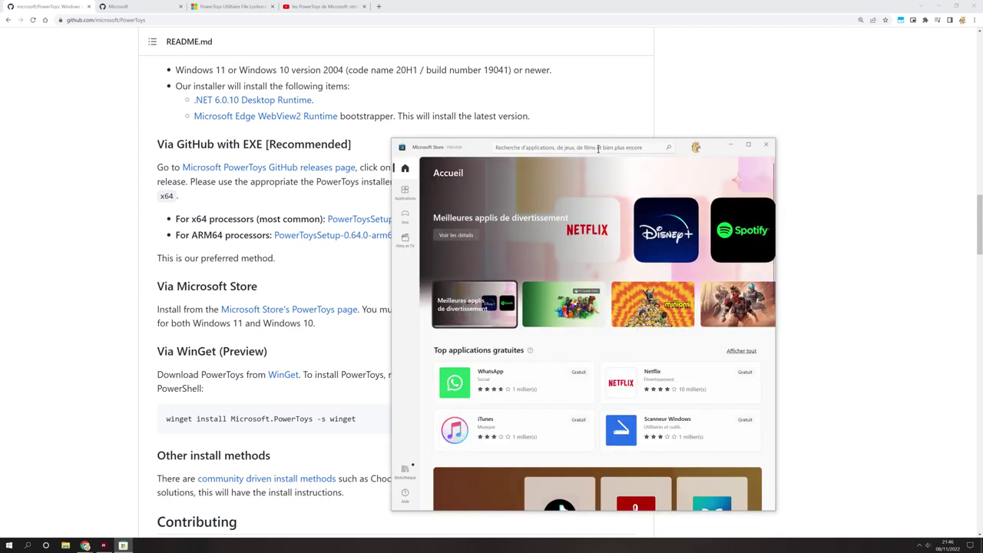
click(599, 148)
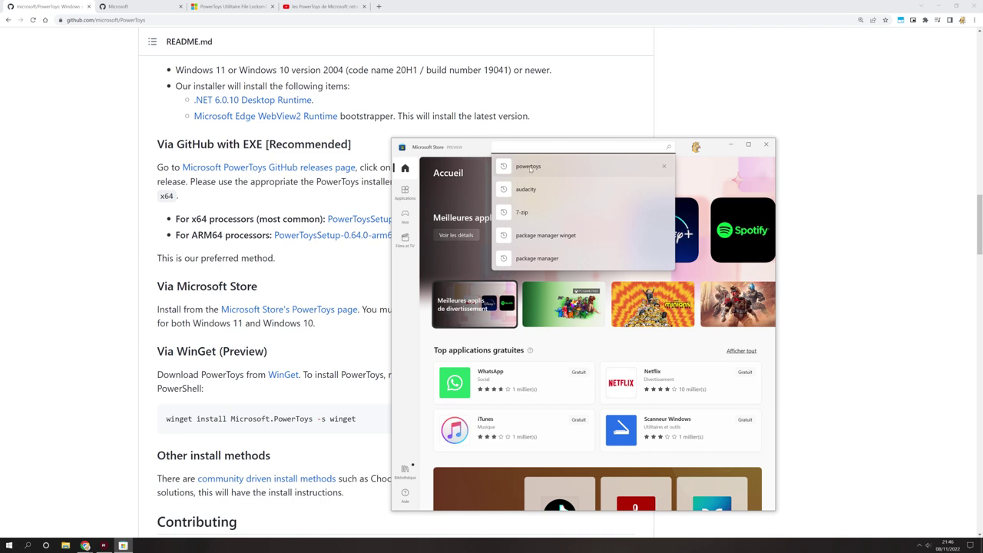
click(531, 166)
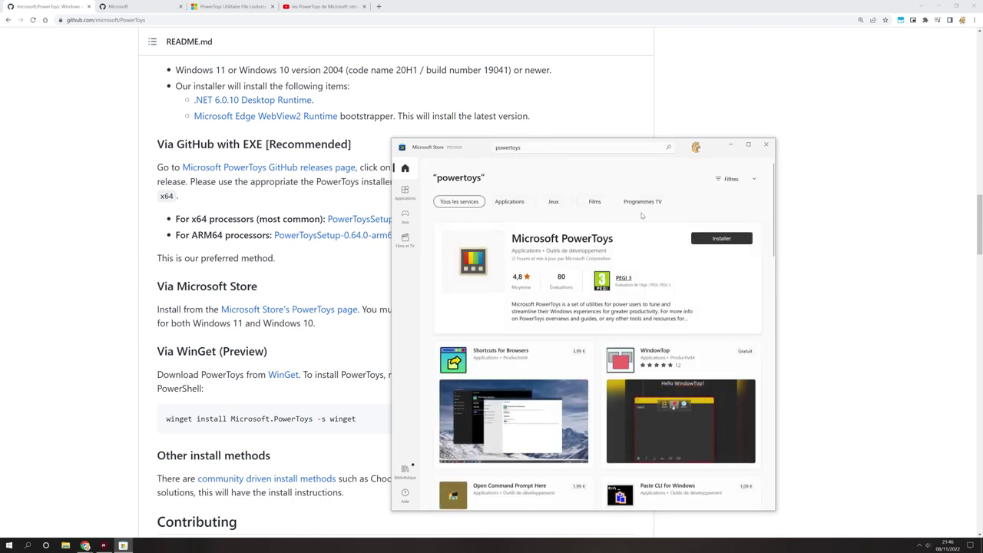
Step: Start installing Microsoft PowerToys from the store results, answer the system prompt, and close the Microsoft Store
click(722, 239)
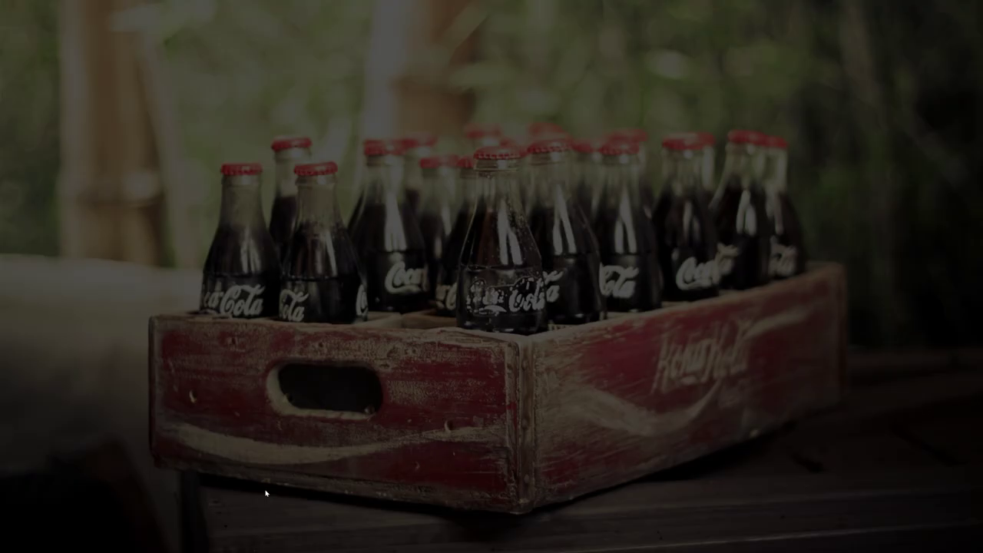
click(558, 330)
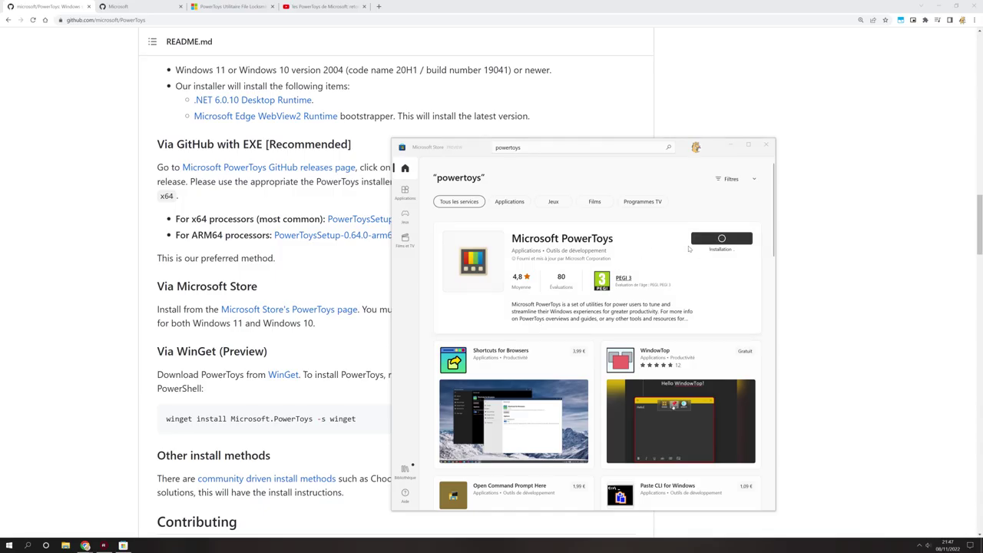
click(765, 145)
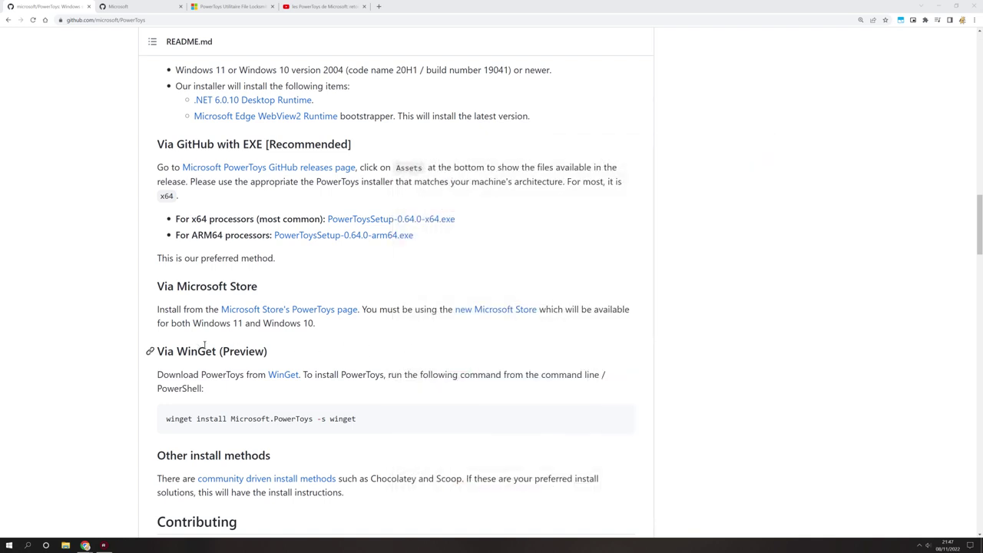
Step: Open the YouTube channel's search page in a separate browser tab and search its videos for winget
click(329, 6)
right_click(338, 10)
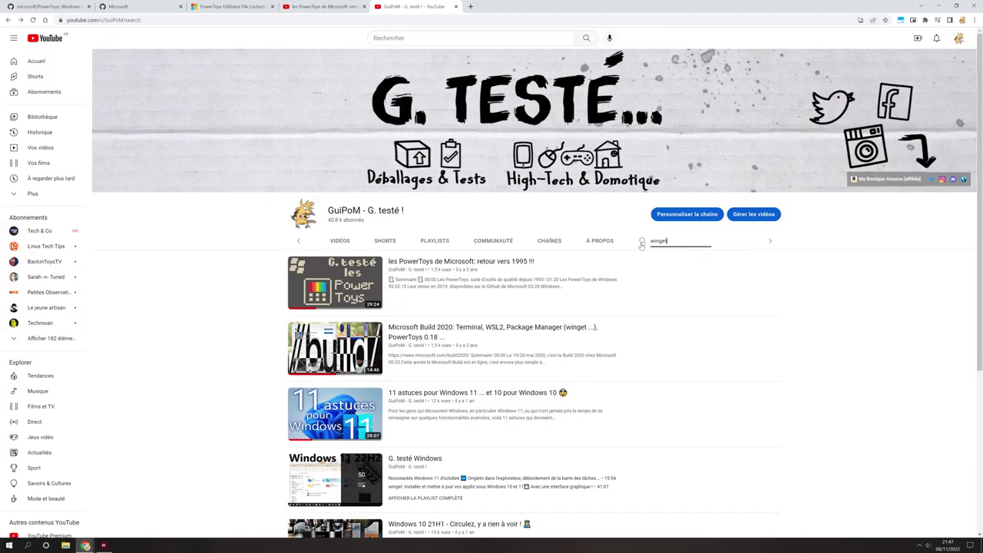
click(642, 243)
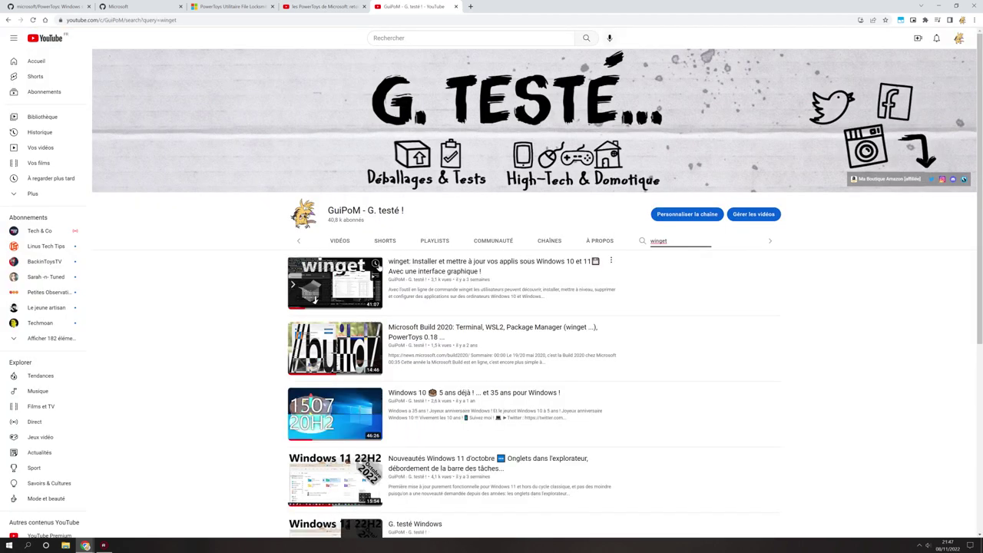
mouse_move(364, 292)
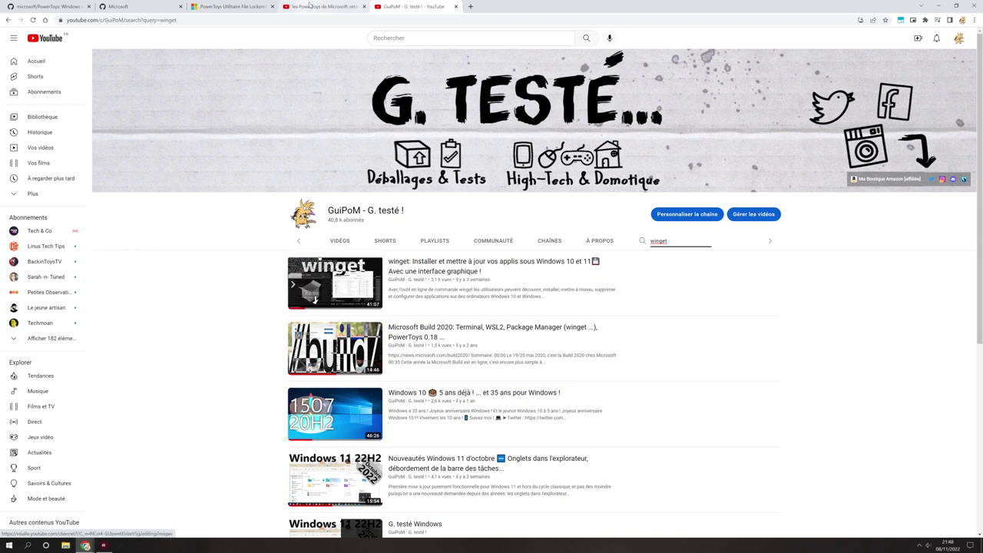
Step: Return to the PowerToys README and copy the command "winget install Microsoft.PowerToys -s winget"
click(59, 7)
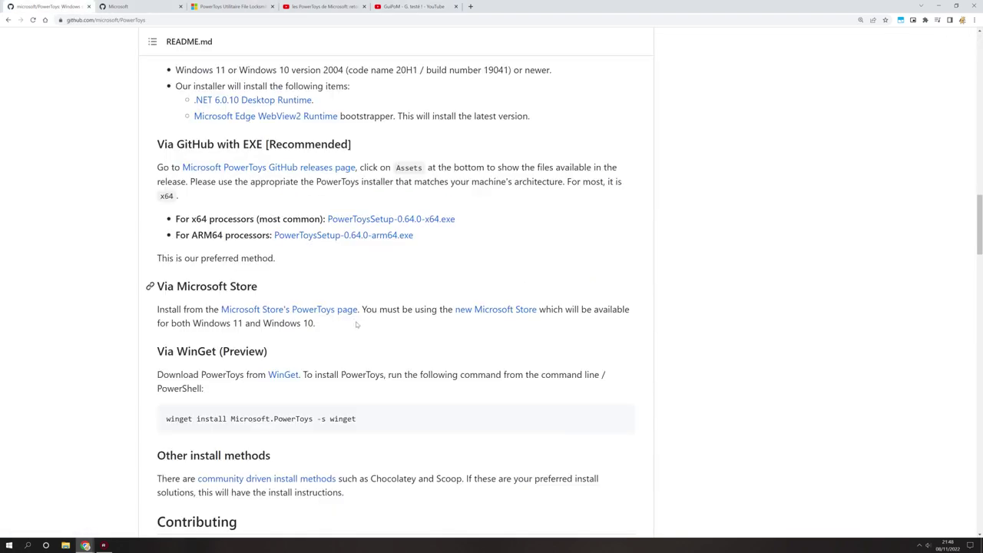
drag(359, 428, 166, 417)
key(ctrl+c)
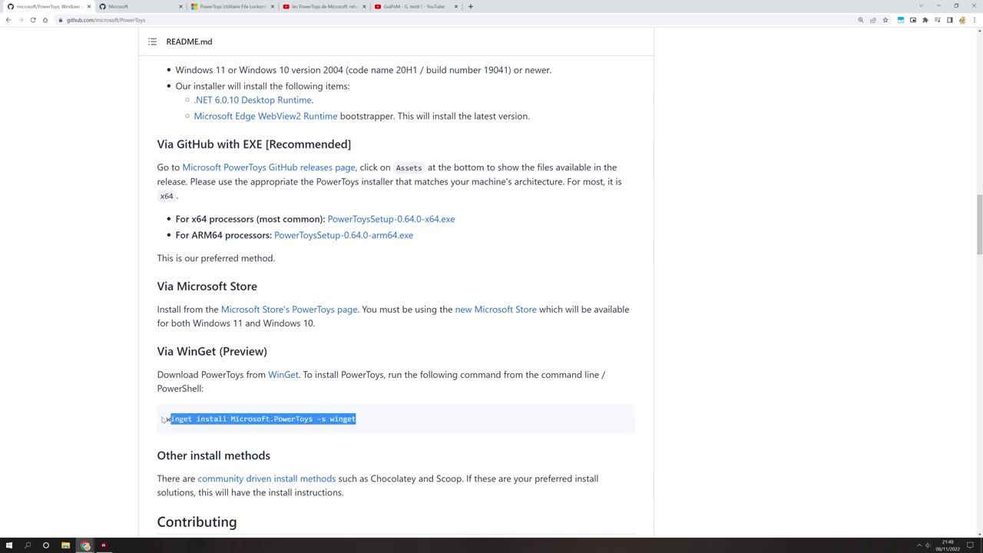
drag(313, 419, 169, 419)
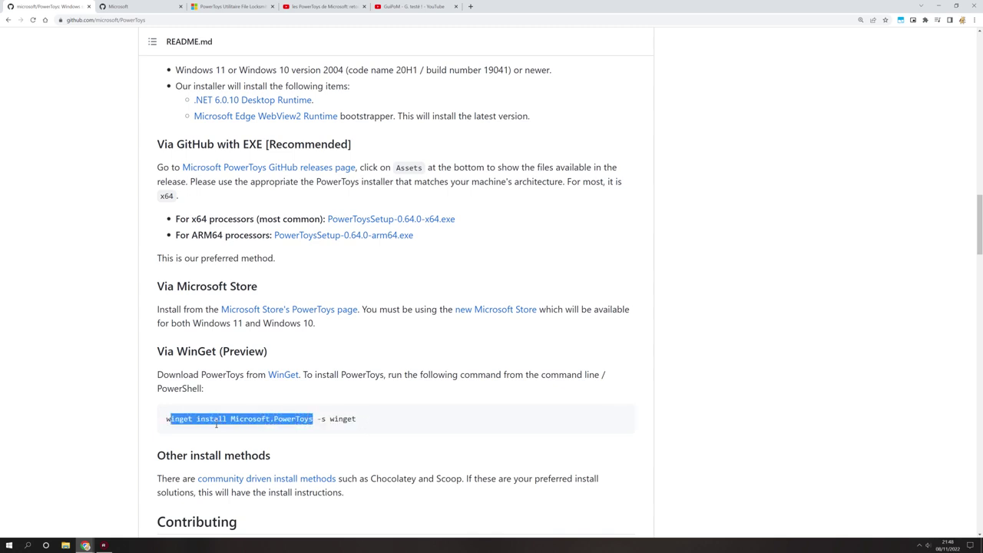
drag(367, 418, 164, 419)
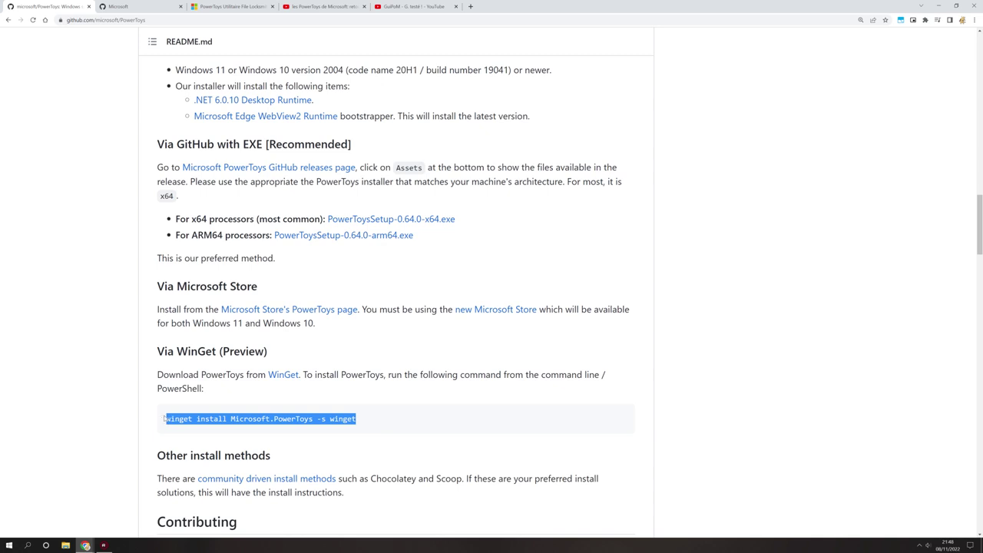
Step: Open a terminal, paste the PowerToys winget install command, erase its end, and close the terminal without running it
key(super)
text(term)
click(201, 433)
key(ctrl+v)
key(BackSpace)
key(BackSpace)
key(BackSpace)
key(BackSpace)
key(BackSpace)
key(BackSpace)
key(BackSpace)
key(BackSpace)
key(BackSpace)
key(BackSpace)
key(BackSpace)
key(BackSpace)
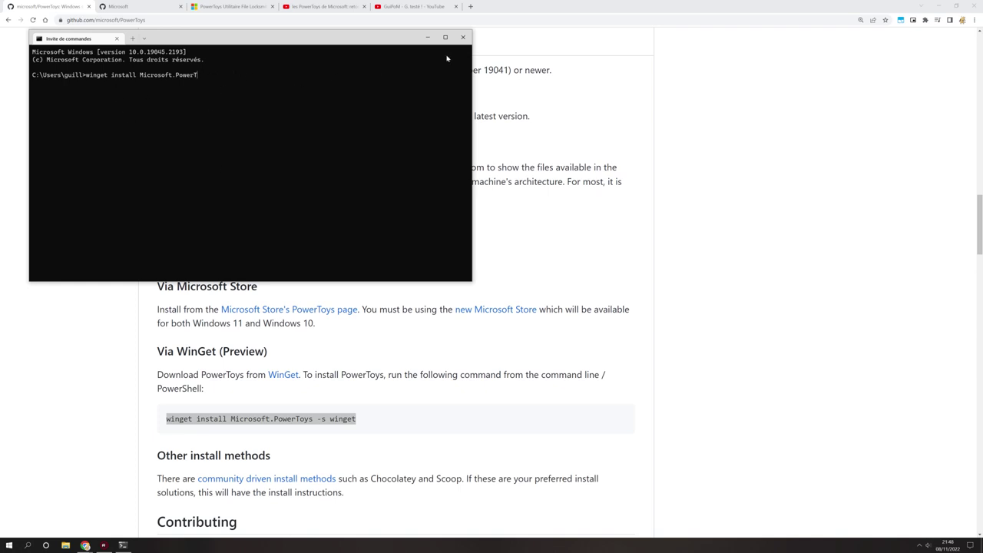
click(462, 37)
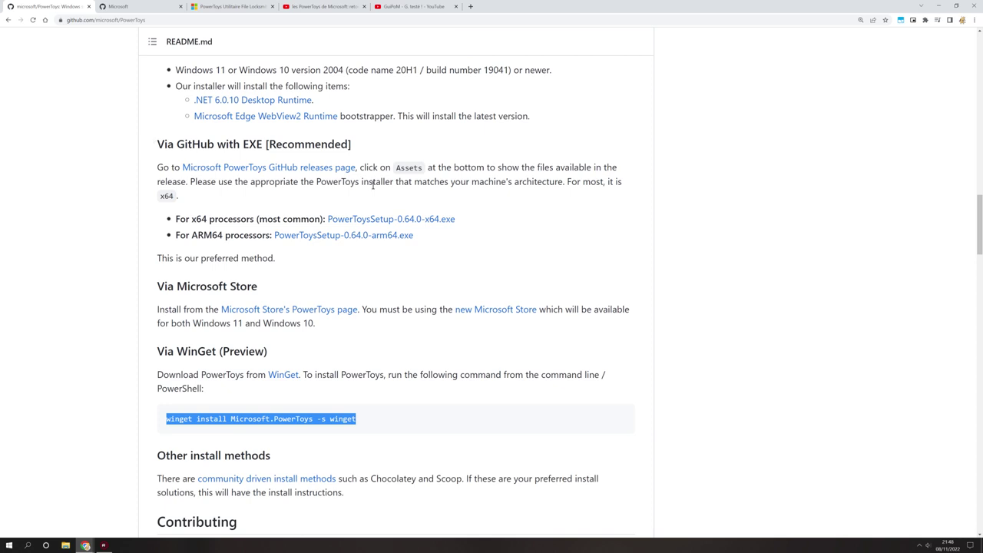
Step: Find PowerToys (Preview) through the Windows search, open its settings window, shift it slightly, and toggle the navigation pane twice
click(919, 545)
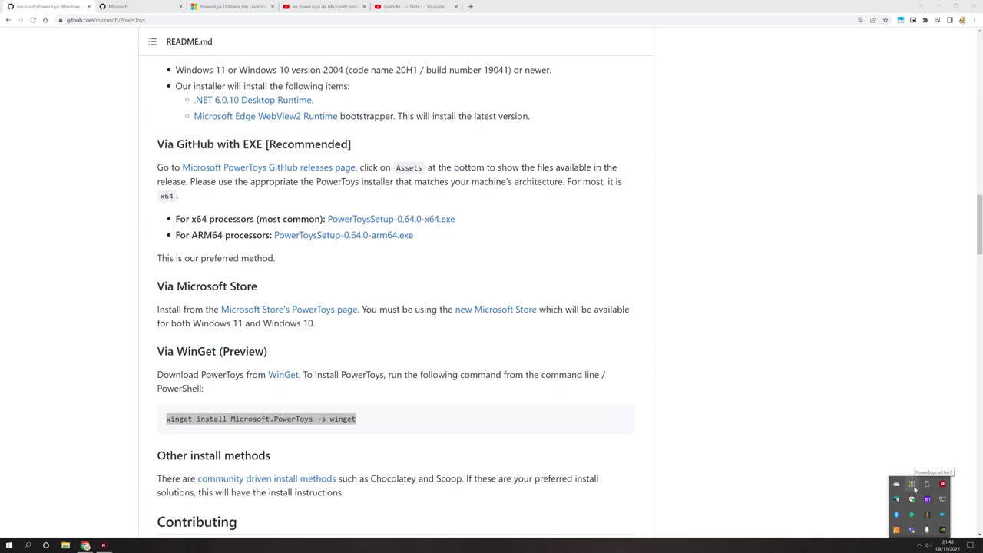
key(super)
text(powert)
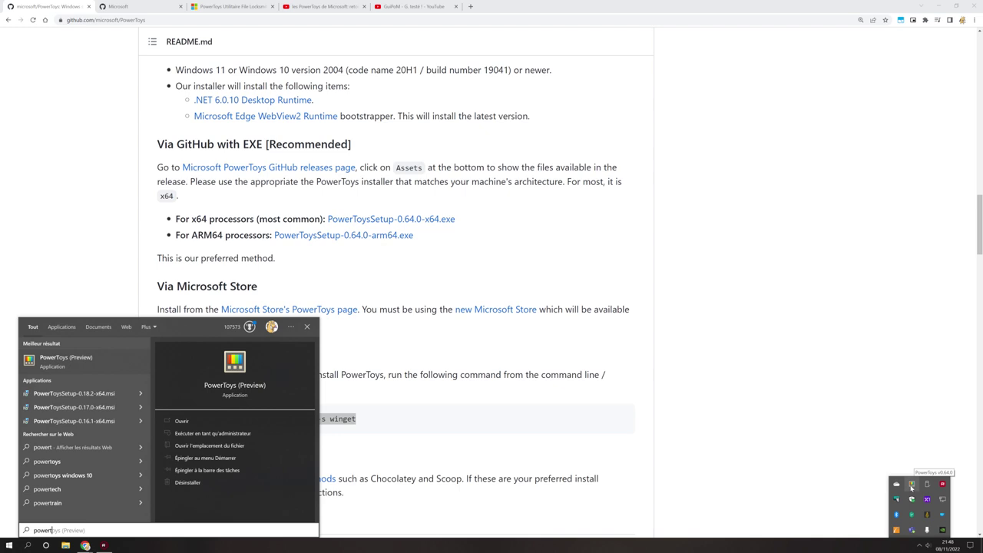
click(92, 362)
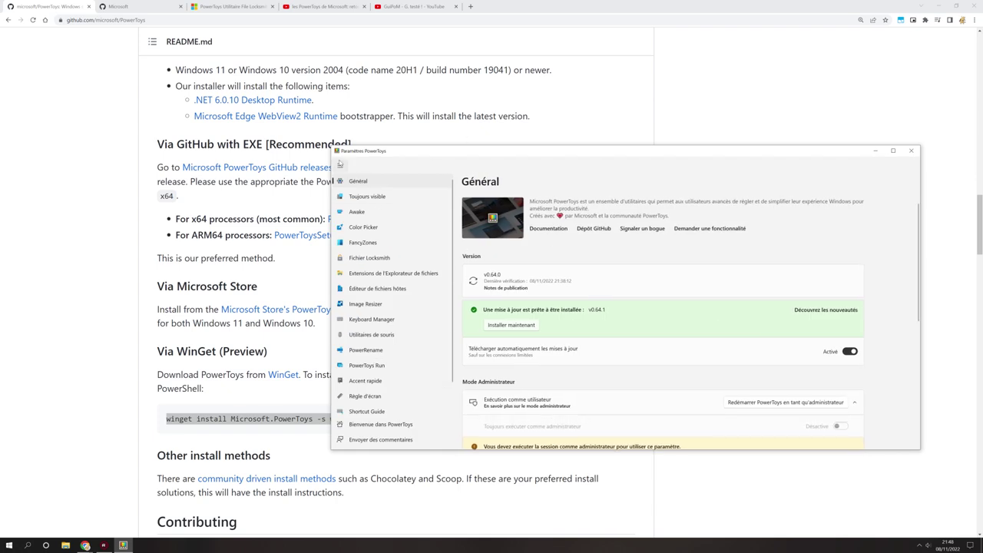
drag(410, 151, 398, 150)
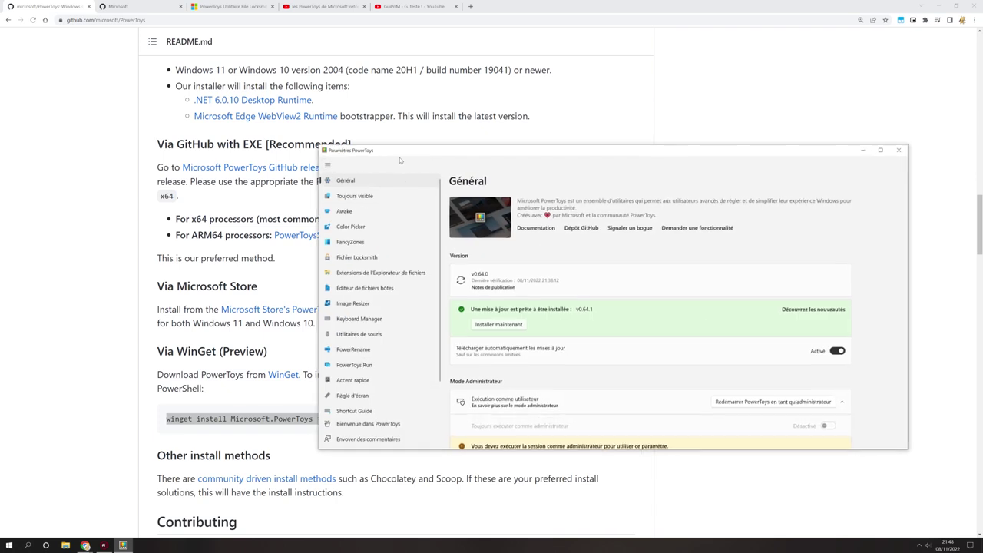
click(327, 166)
click(328, 167)
Step: Show the File Locksmith documentation and the PowerToys GitHub README in the browser, bringing the PowerToys settings window back after each
click(254, 7)
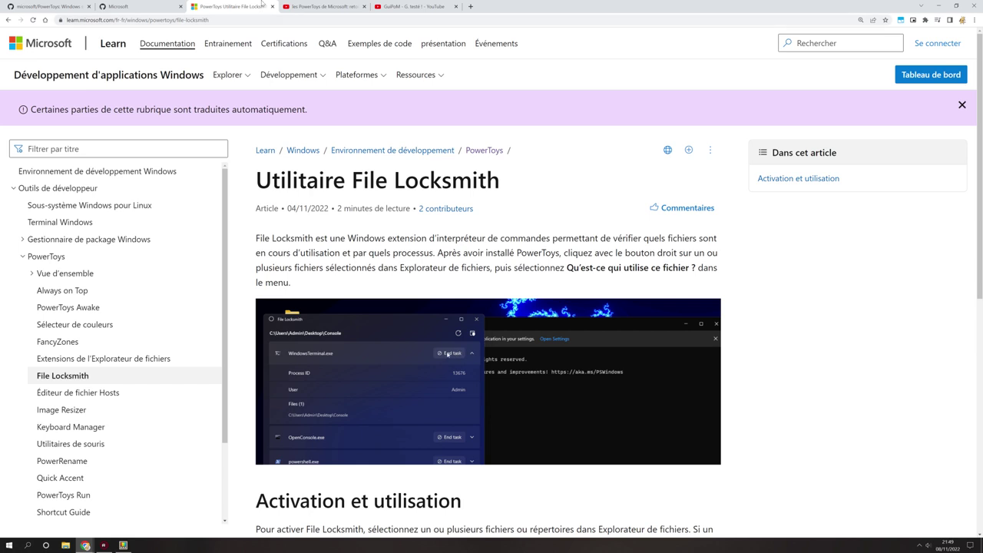
click(123, 545)
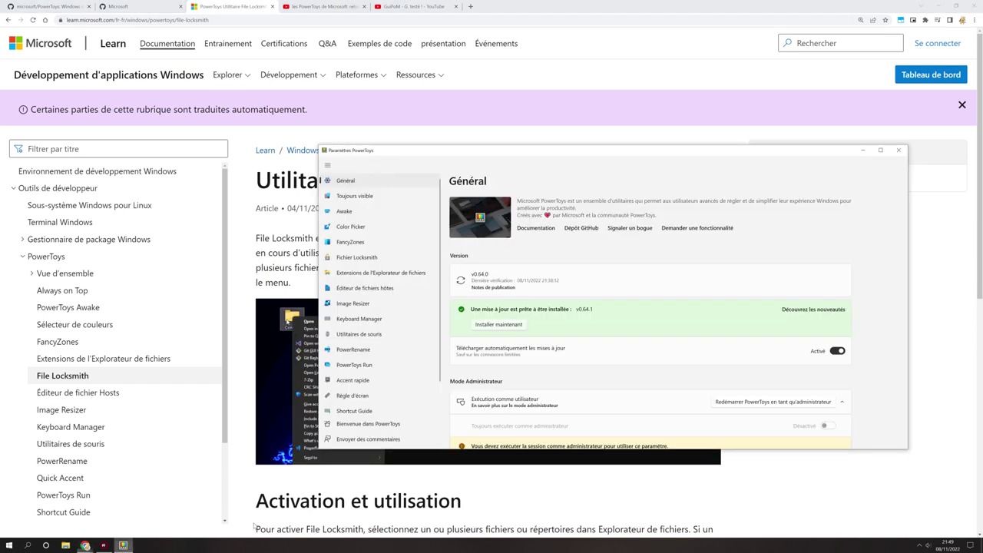
click(21, 5)
click(122, 546)
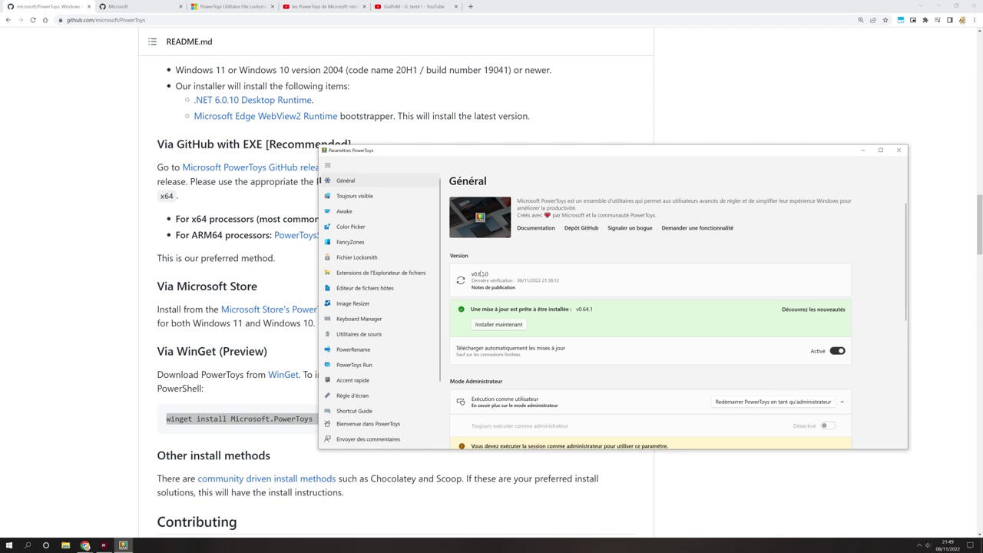
Step: Open the PowerToys release notes from the settings, read the v0.64.1 section, and close the browser tab
click(497, 288)
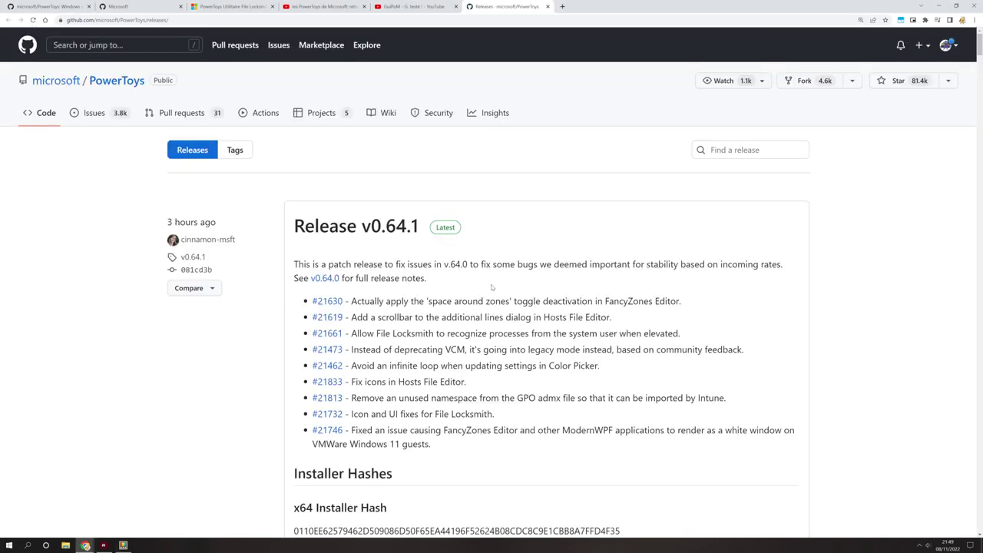
scroll(393, 242, down, 1)
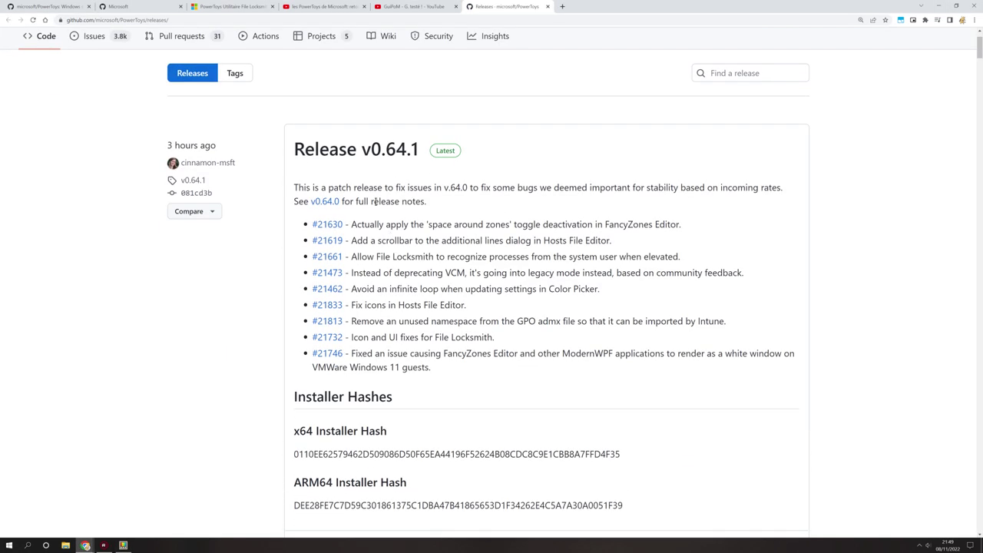
click(548, 6)
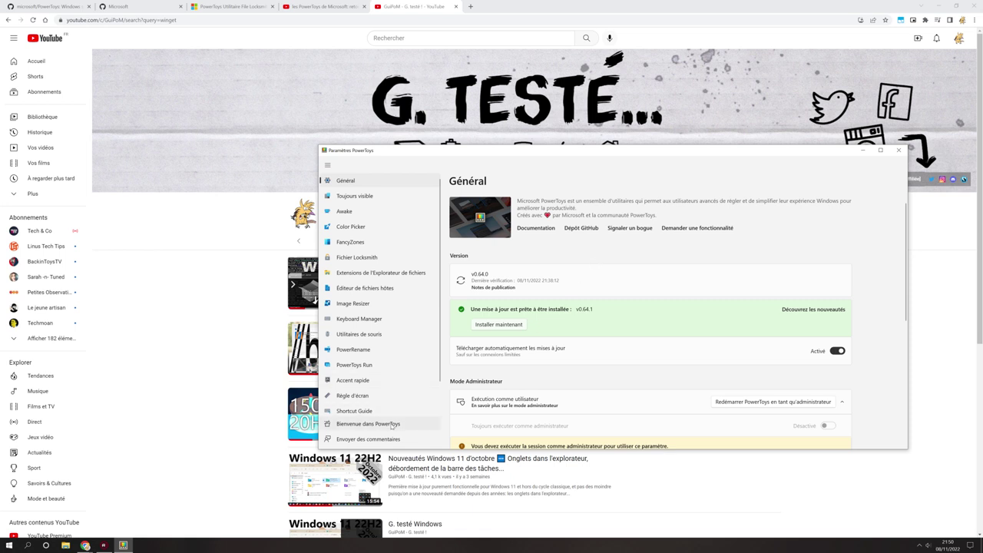
Step: Open the PowerToys welcome window, move and enlarge it, view the Awake, Color Picker and FancyZones pages, and close it
click(392, 425)
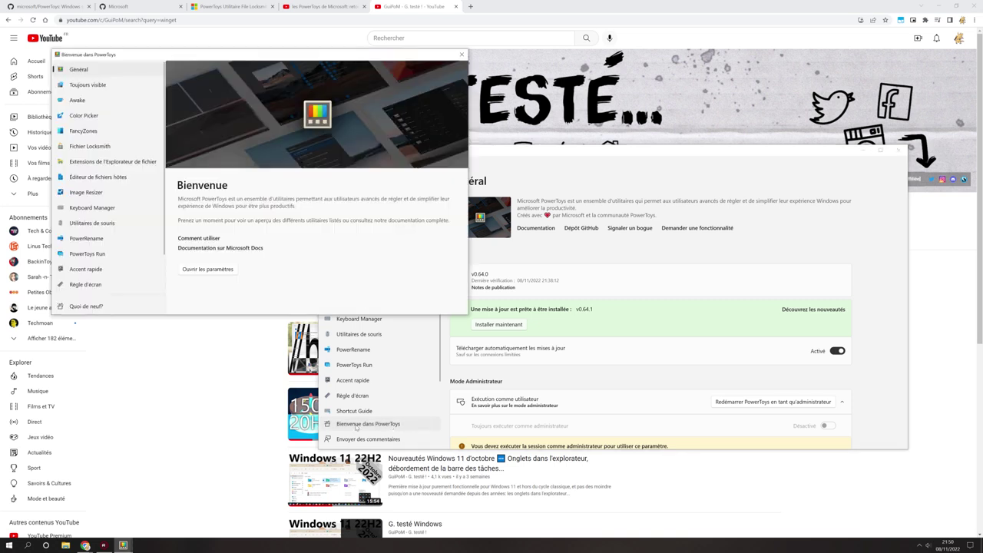
drag(353, 49, 727, 156)
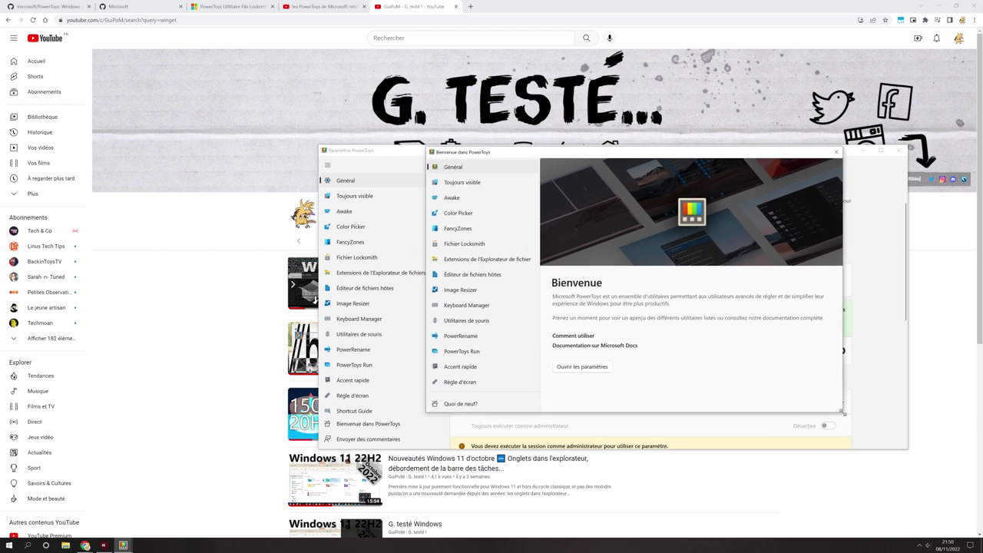
drag(843, 413, 872, 448)
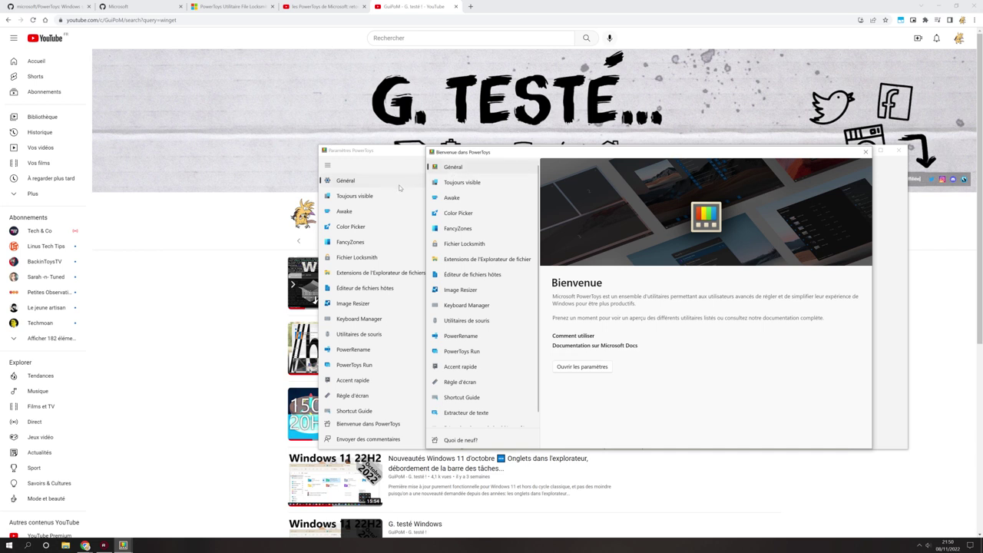
click(467, 199)
click(468, 215)
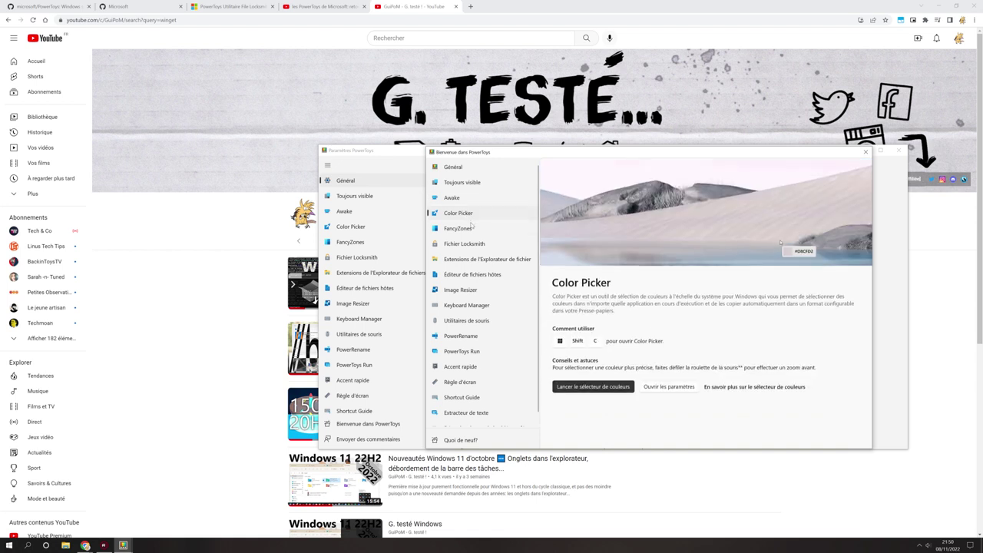
click(470, 228)
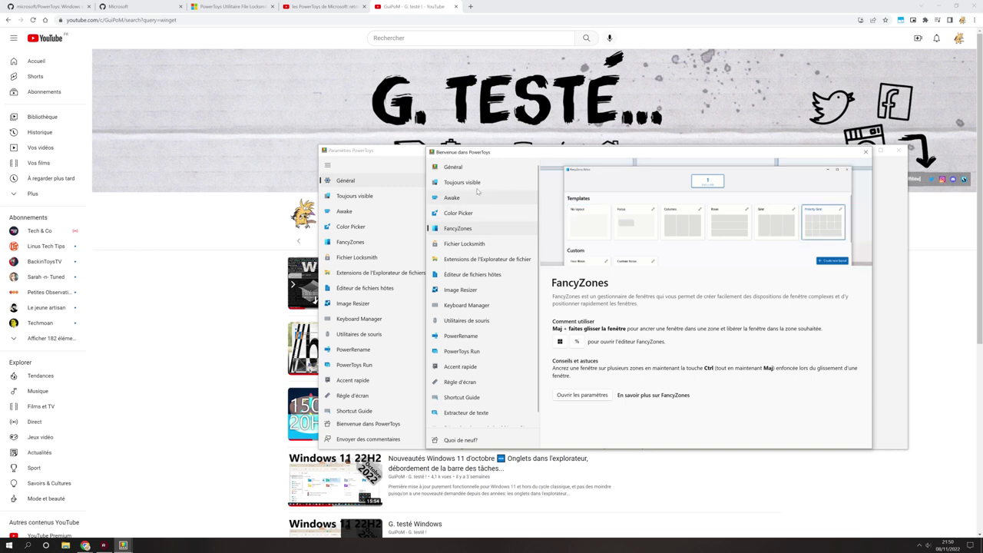
click(867, 154)
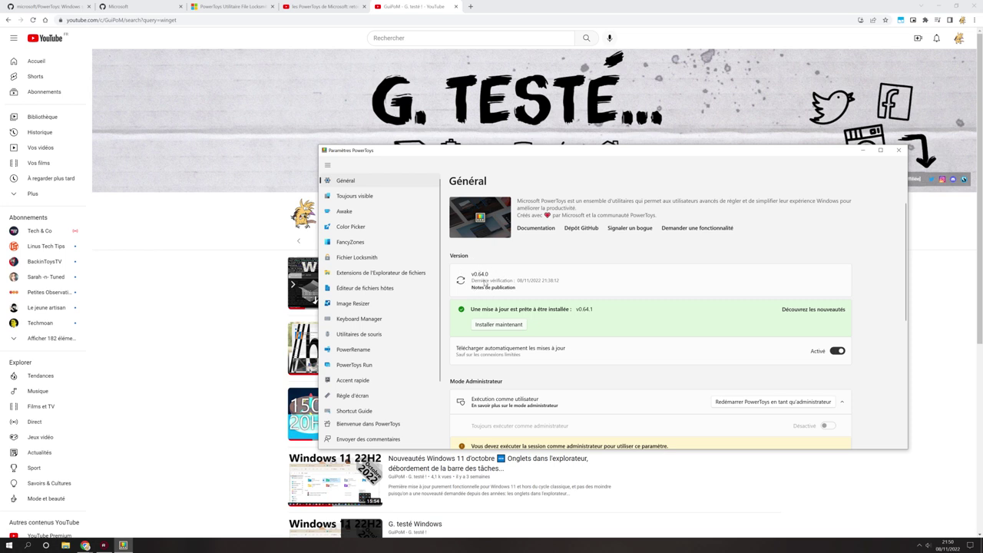
Step: Install the available PowerToys v0.64.1 update from the General settings and close the Quoi de neuf? window
click(835, 351)
click(836, 351)
click(805, 352)
click(806, 352)
click(503, 325)
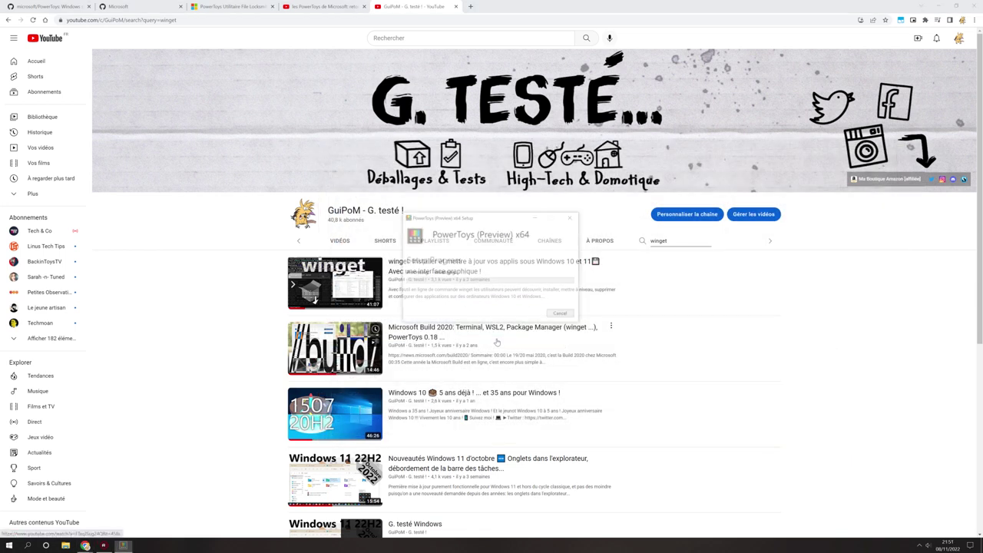
click(461, 324)
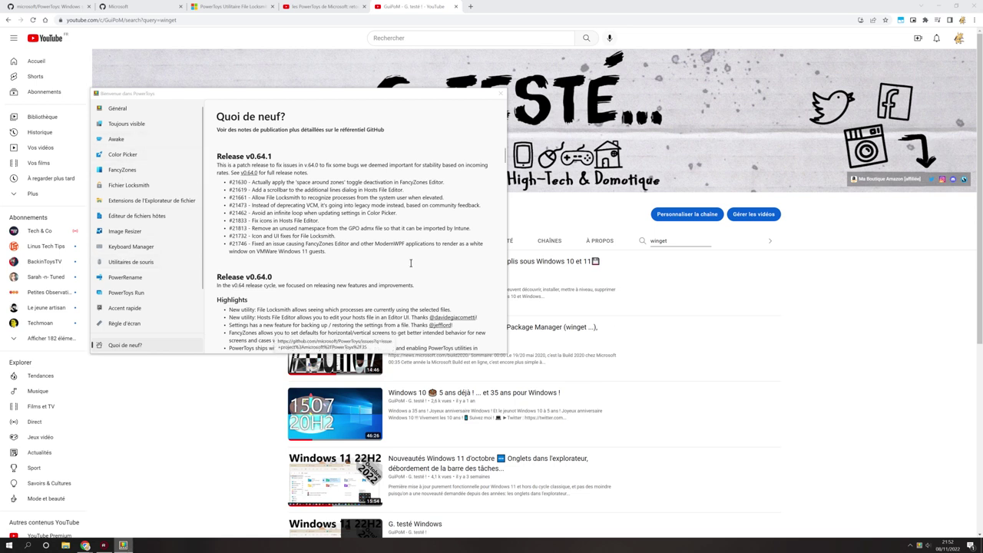
click(501, 93)
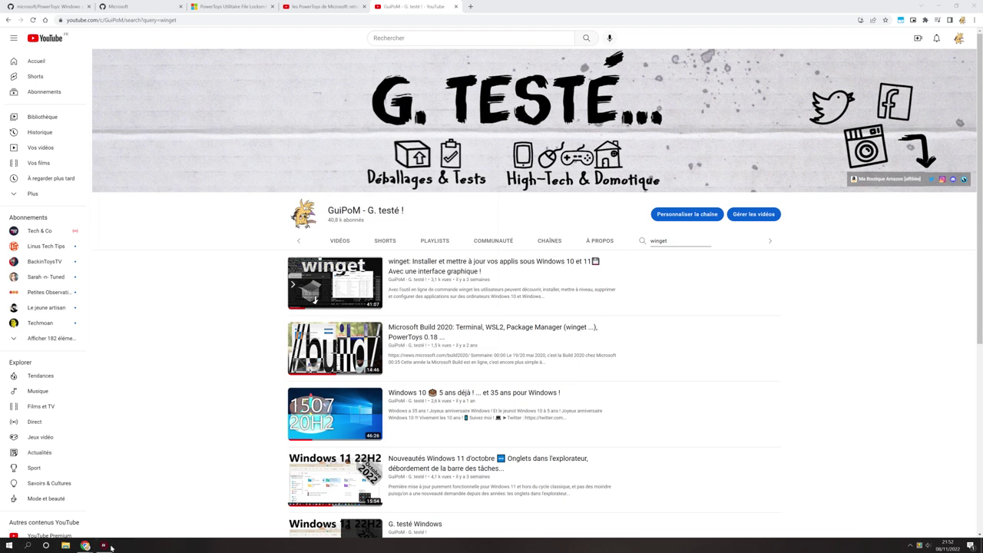
Step: Reopen the PowerToys settings from the notification area and review the General page from the version to the backup section
click(921, 546)
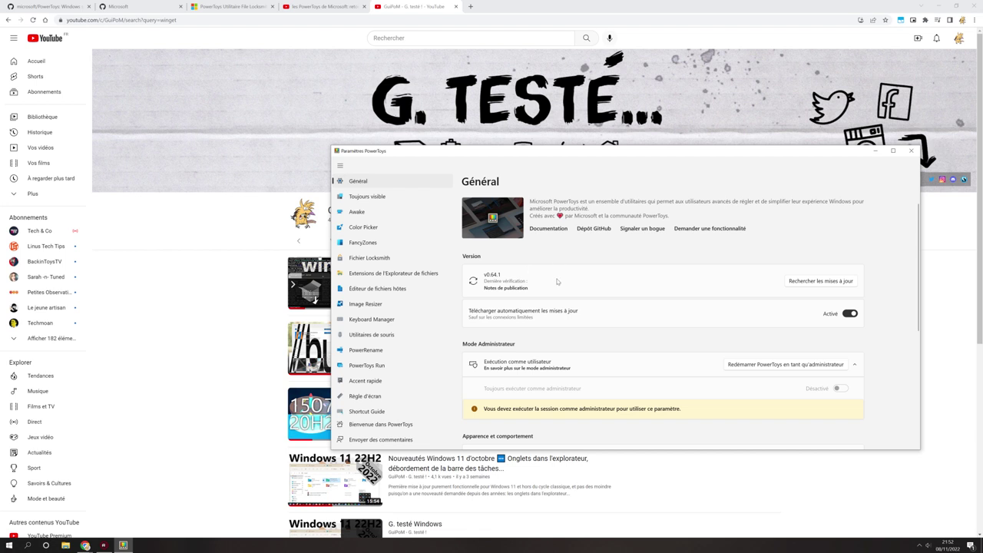
scroll(558, 280, down, 1)
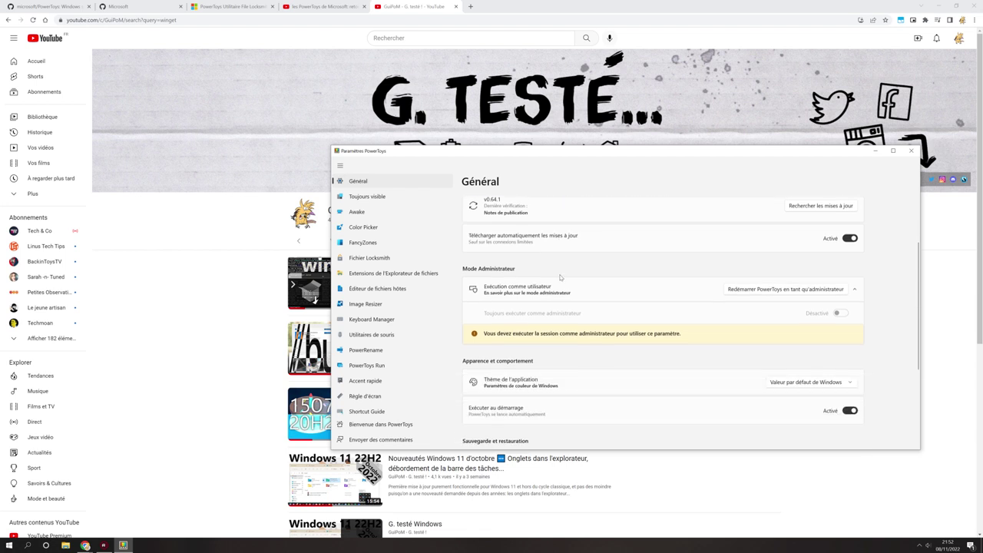
scroll(560, 277, down, 4)
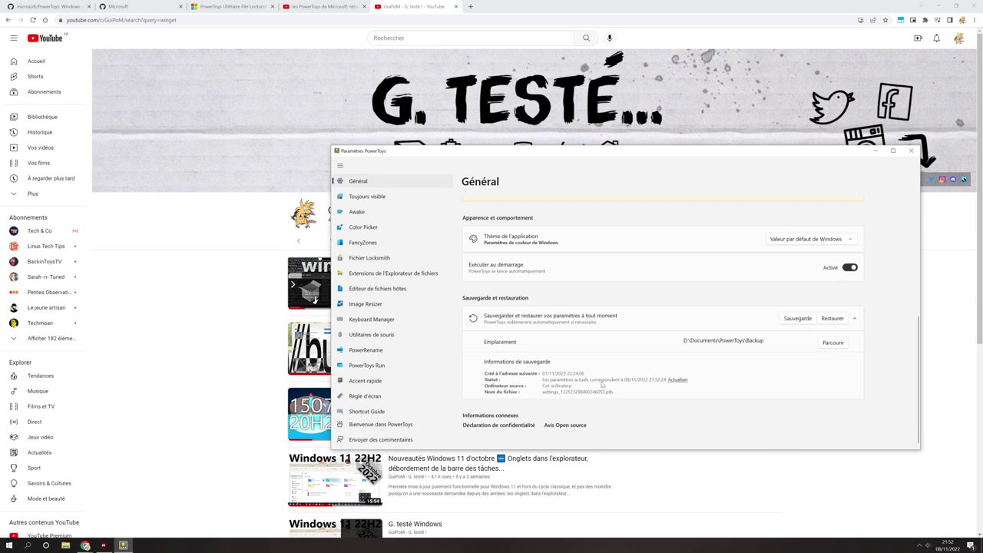
scroll(600, 381, up, 6)
scroll(781, 347, down, 1)
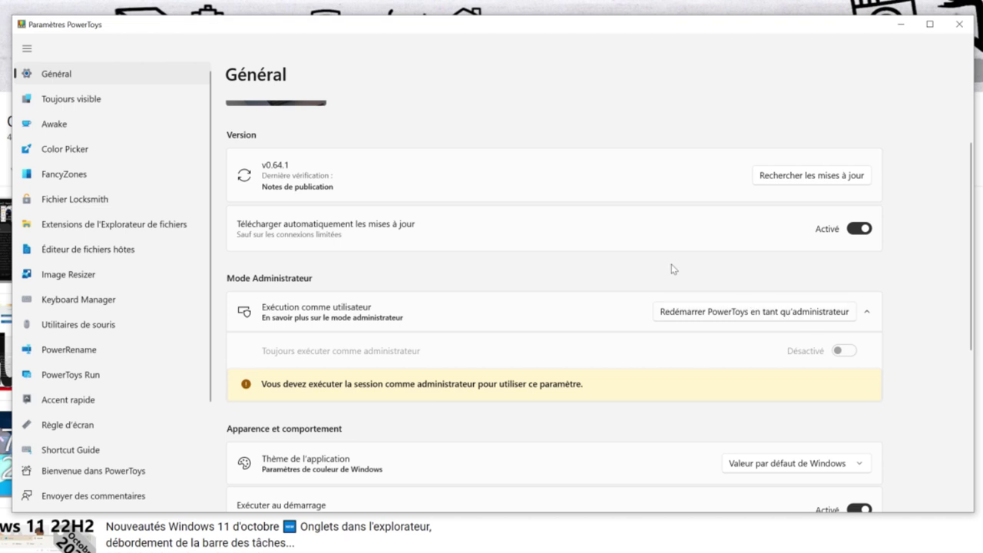
Step: Display the application theme choices under Apparence et comportement and dismiss the list without picking one
scroll(779, 417, down, 3)
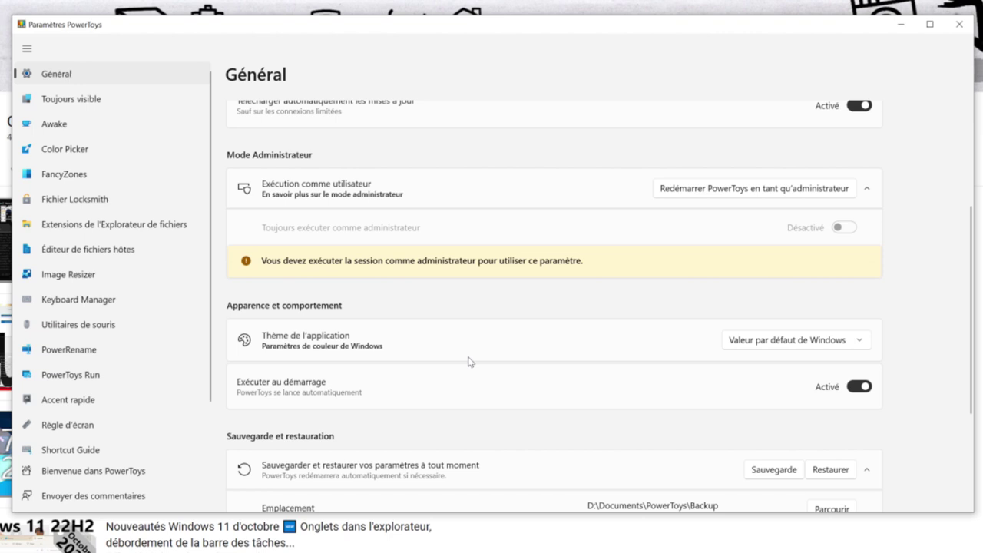
scroll(470, 362, down, 2)
click(818, 285)
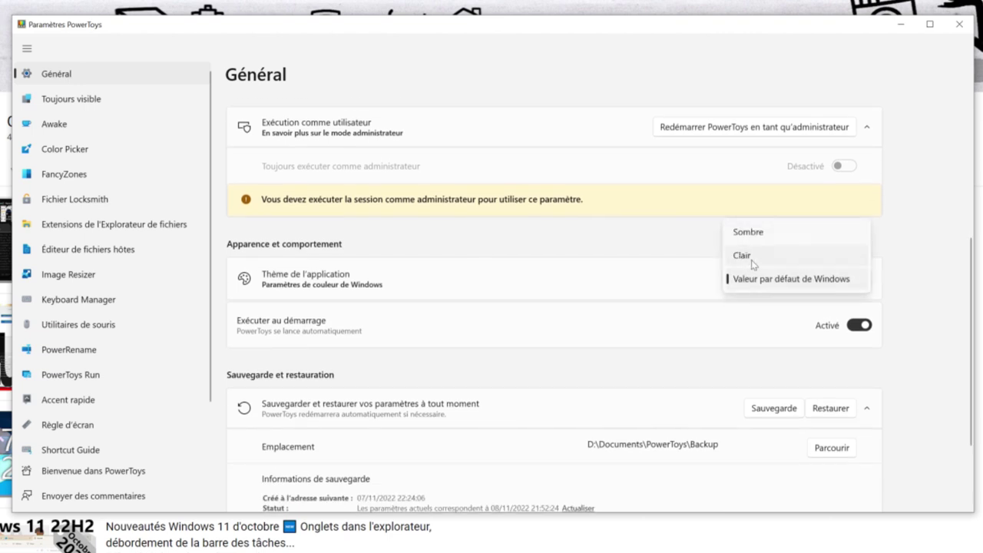
click(922, 290)
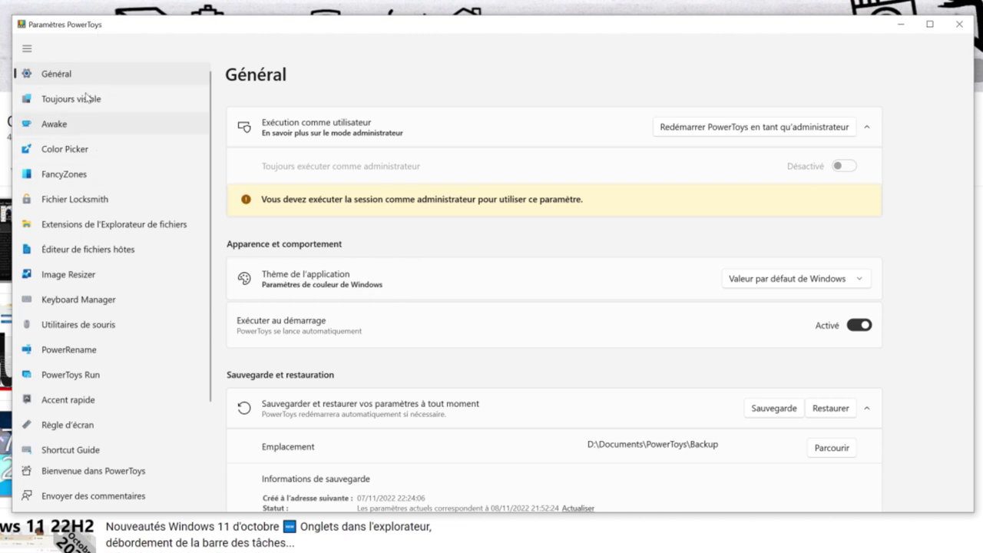
Step: View the Toujours visible page, return to Général, and review the Sauvegarde et restauration settings
click(113, 102)
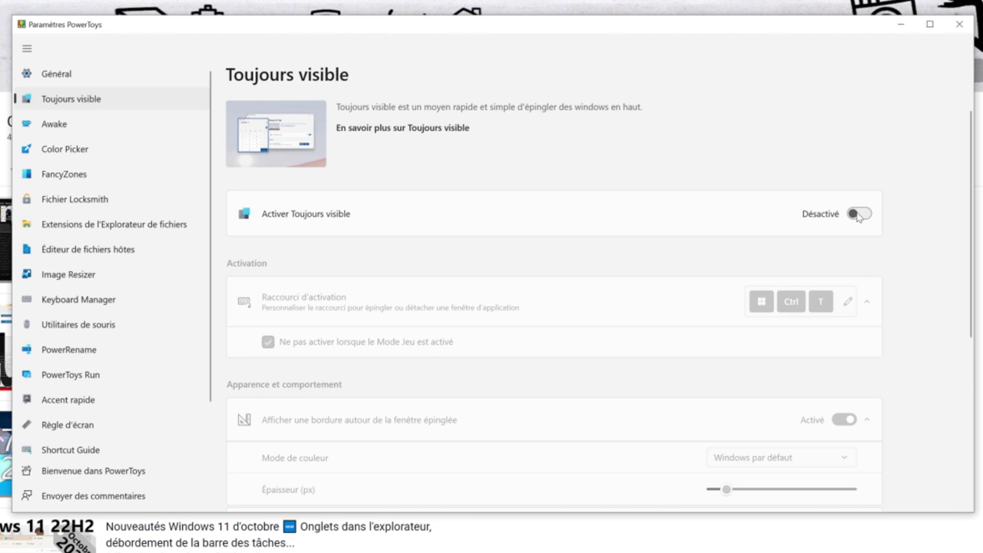
click(56, 74)
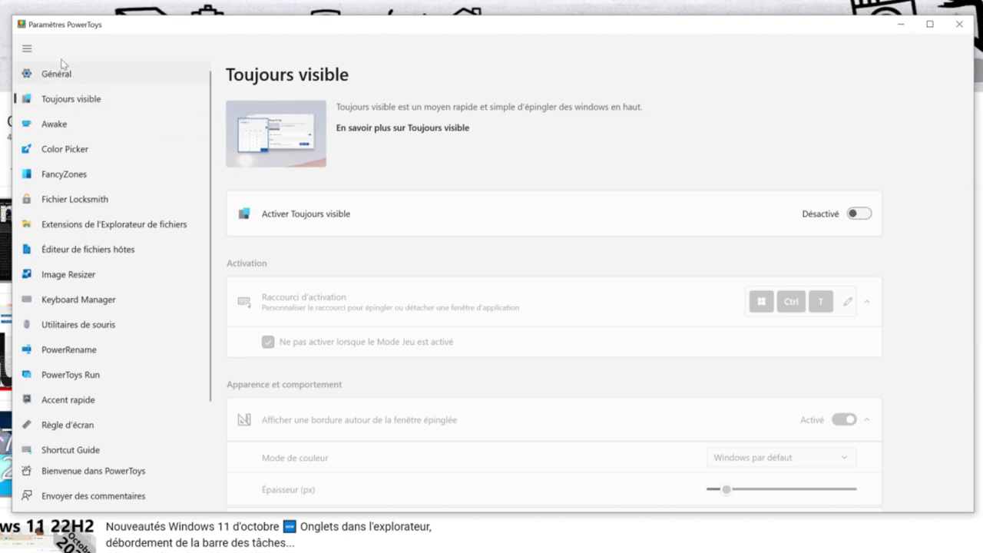
scroll(615, 345, down, 5)
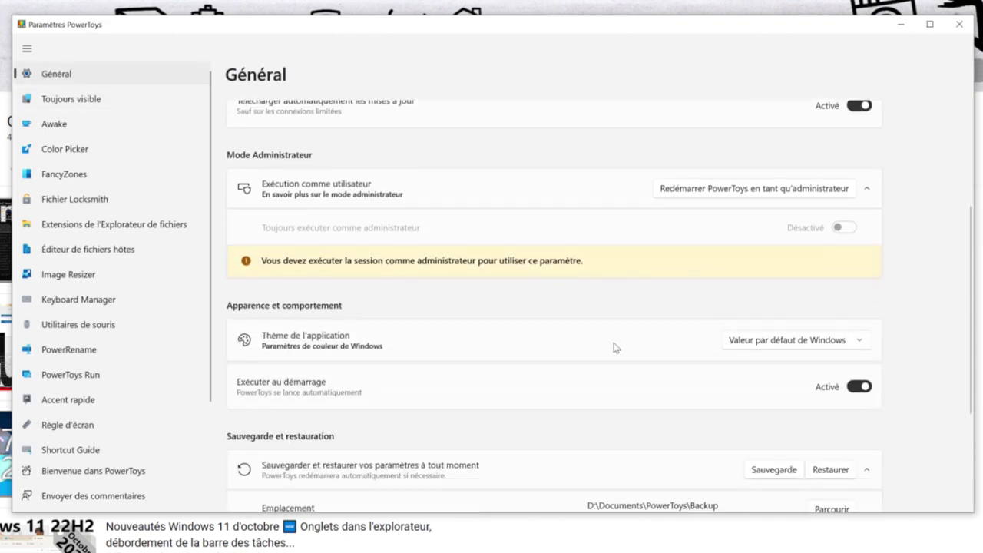
scroll(565, 399, down, 4)
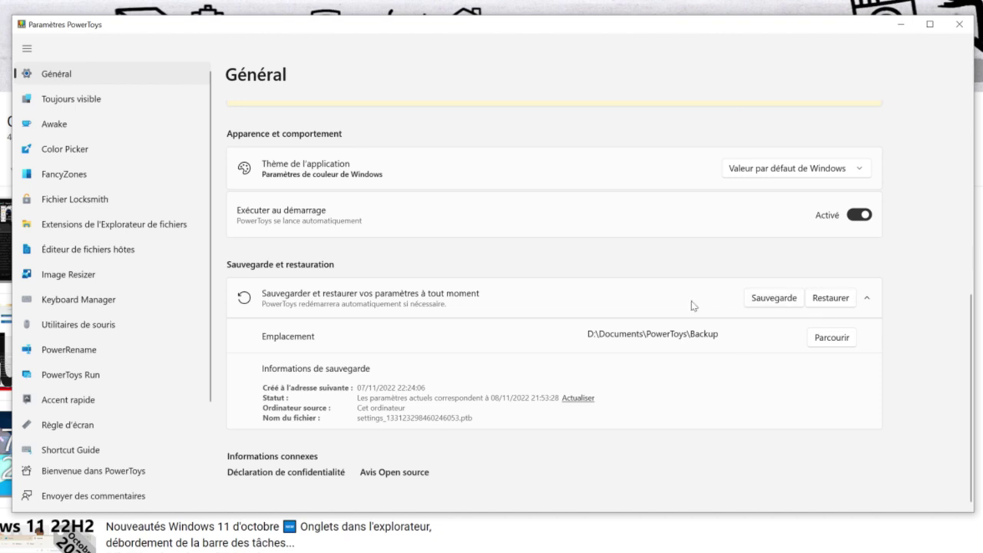
scroll(615, 338, up, 5)
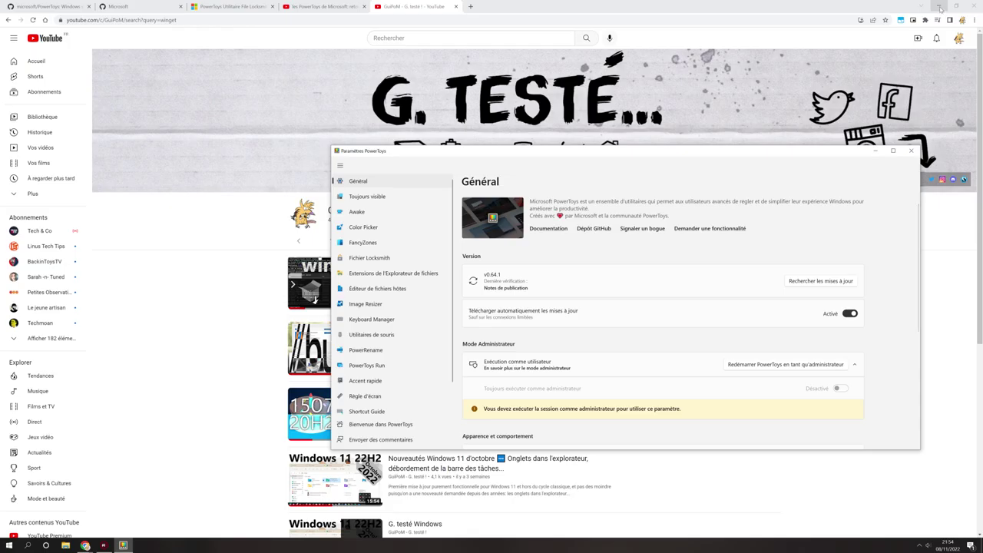
Step: Minimize PowerToys settings, show the YouTube video "les PowerToys de Microsoft: retour vers 1995 !!!" with its description, and bring the settings back
click(959, 23)
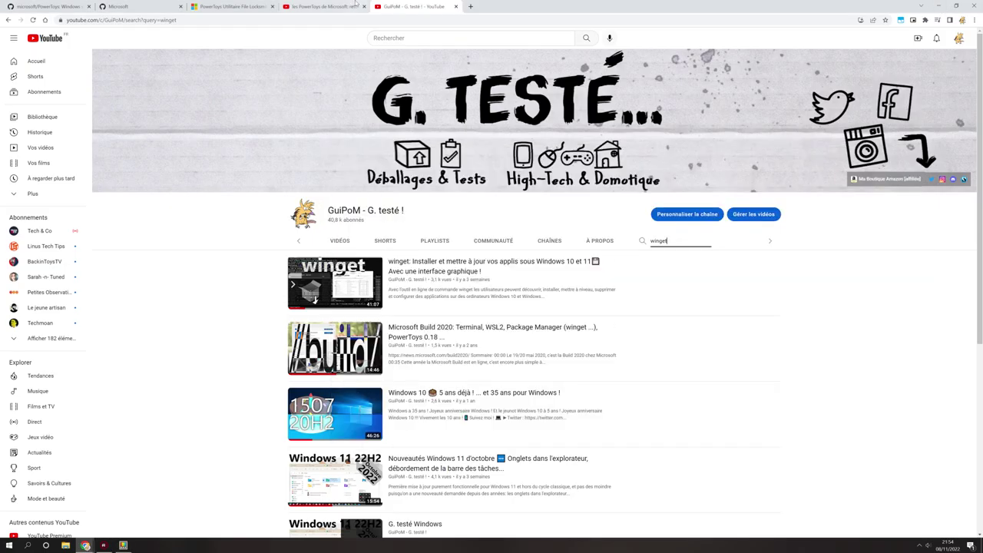
click(323, 7)
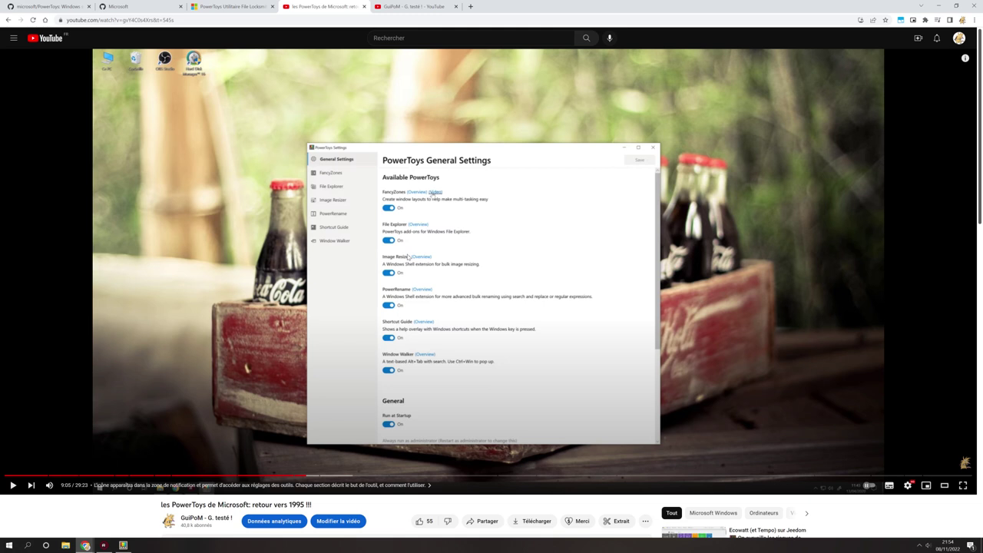
scroll(492, 284, down, 1)
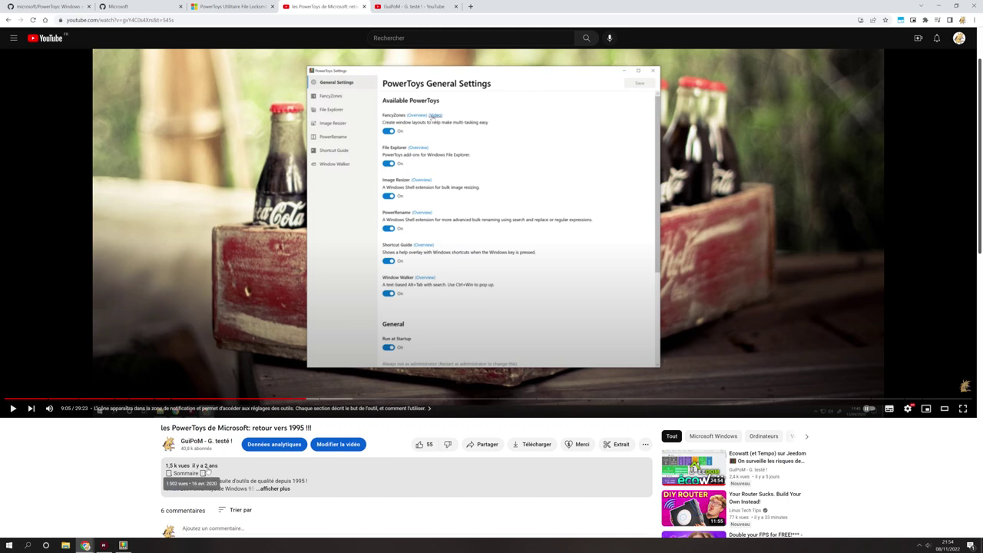
click(122, 545)
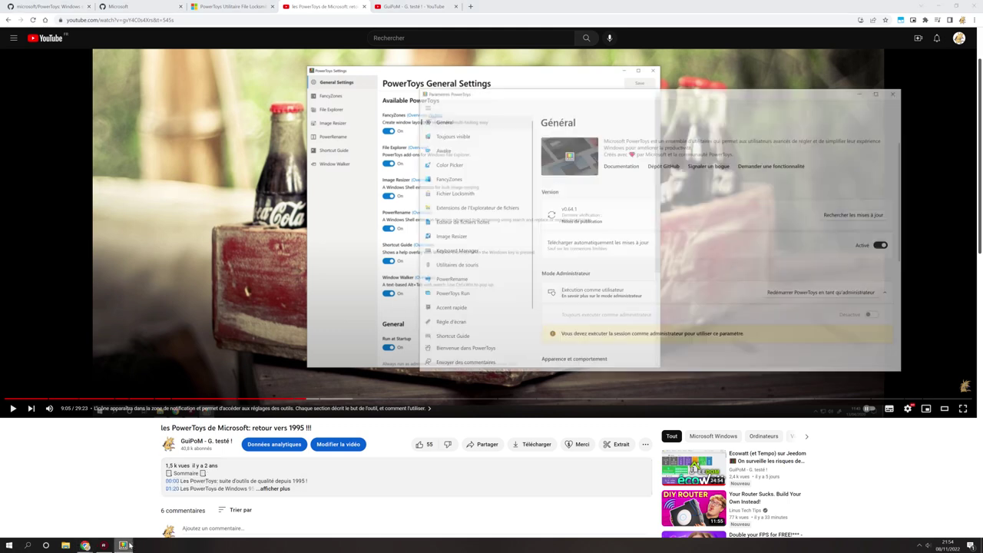
Step: Move the PowerToys settings window, look through its list of utilities, and make the window taller
drag(634, 52, 645, 67)
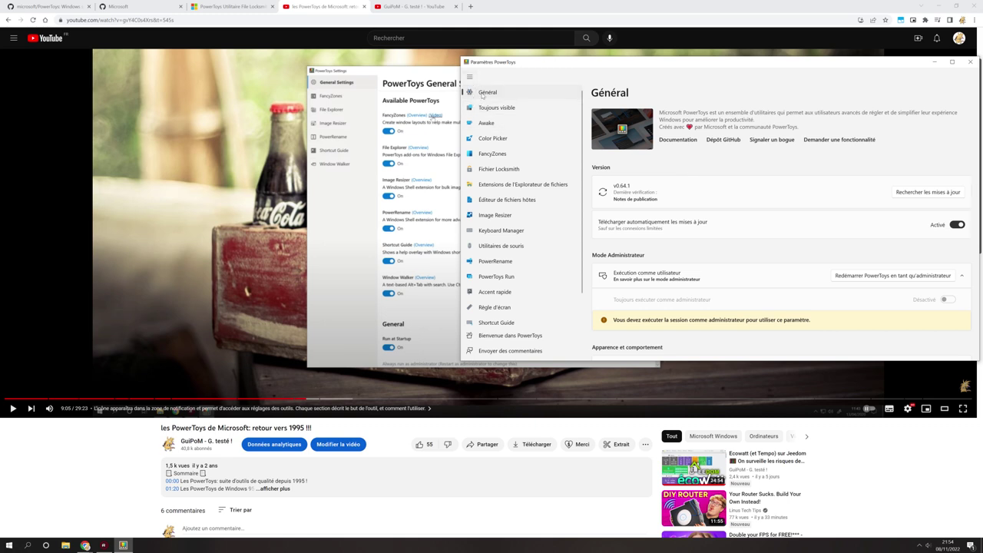
scroll(499, 301, down, 1)
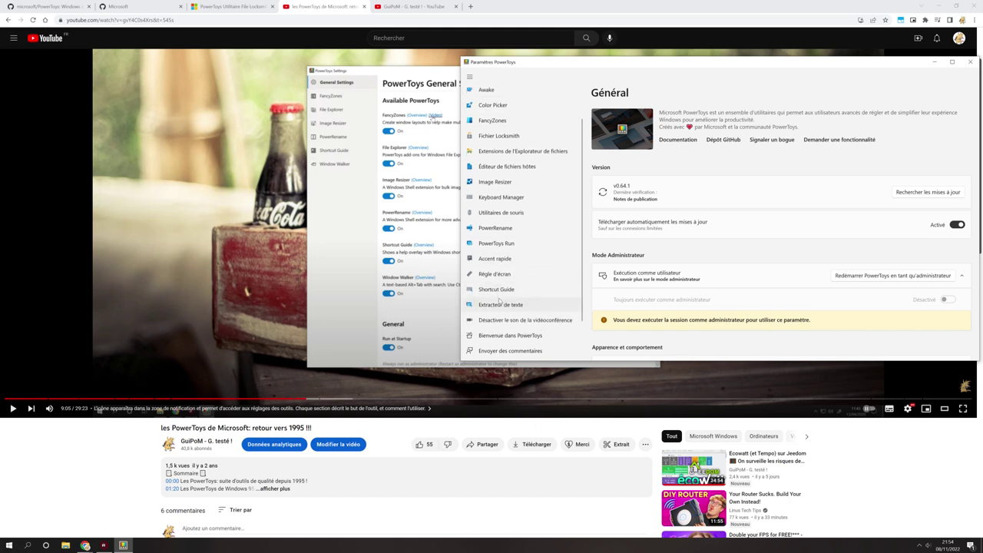
drag(589, 360, 584, 440)
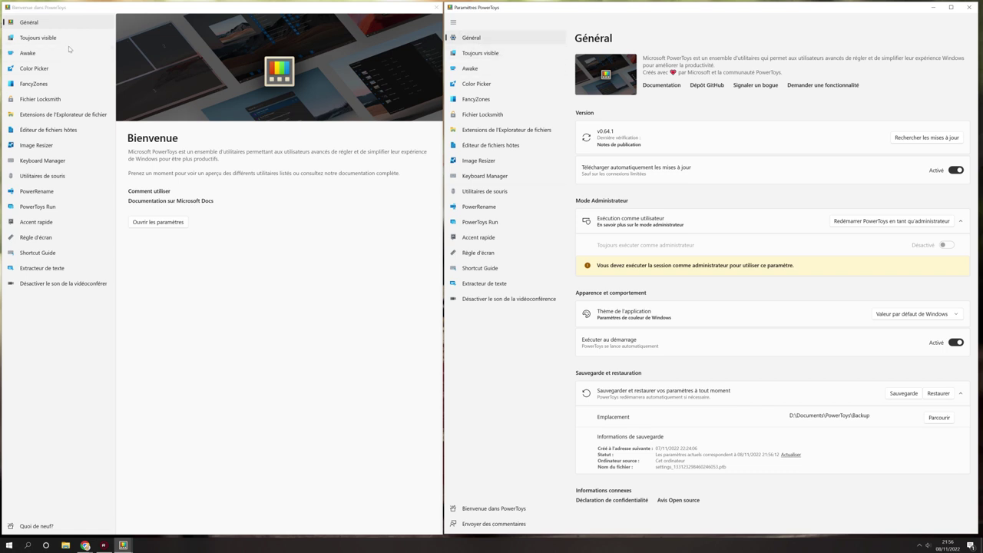
Step: With the Toujours visible pages shown, launch Calculator, put it behind the welcome window, and bring it back to the front
click(46, 38)
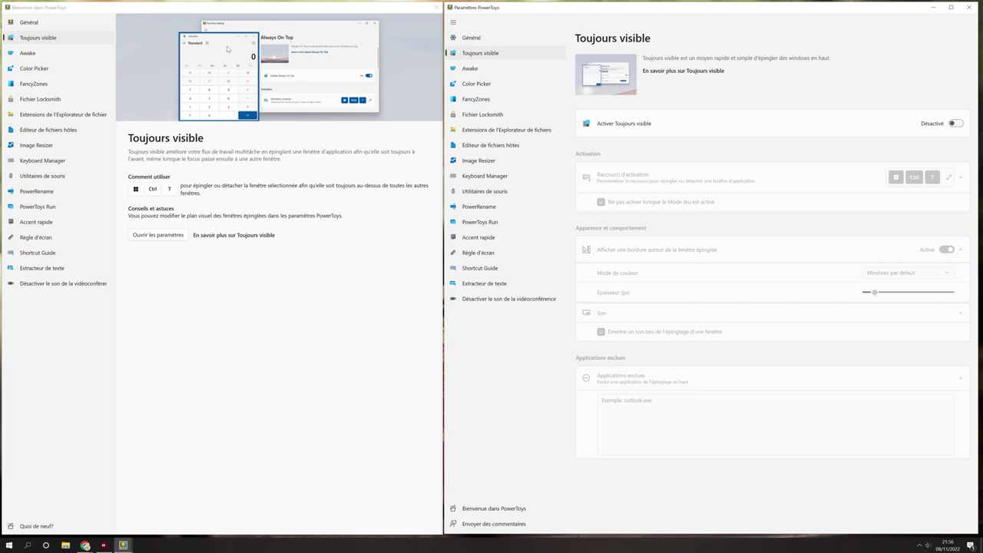
key(super)
text(calc)
key(Return)
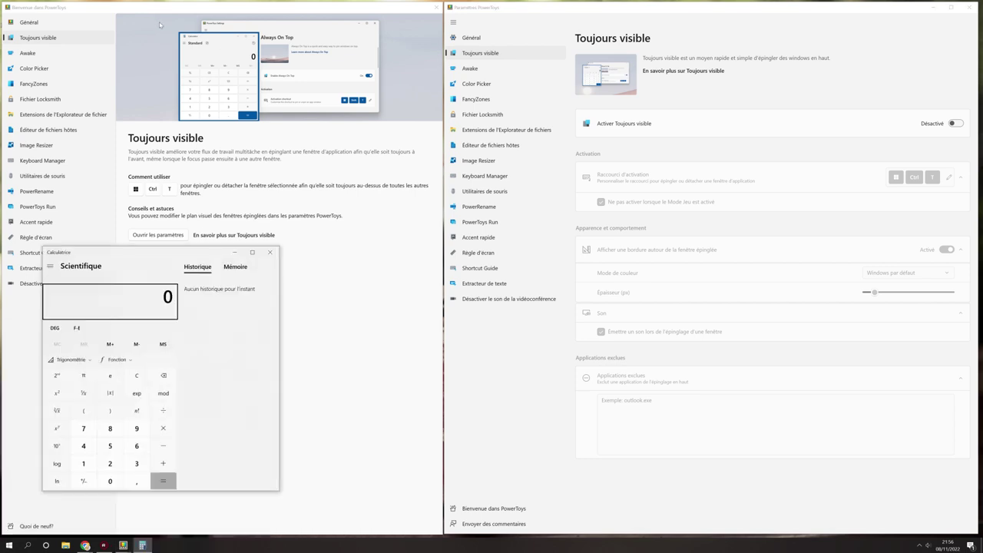
click(340, 10)
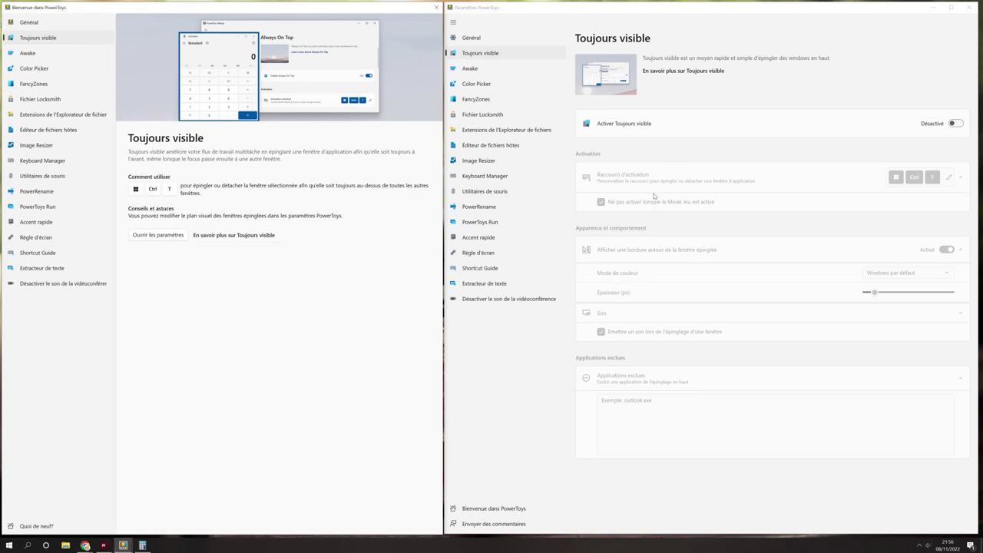
click(143, 545)
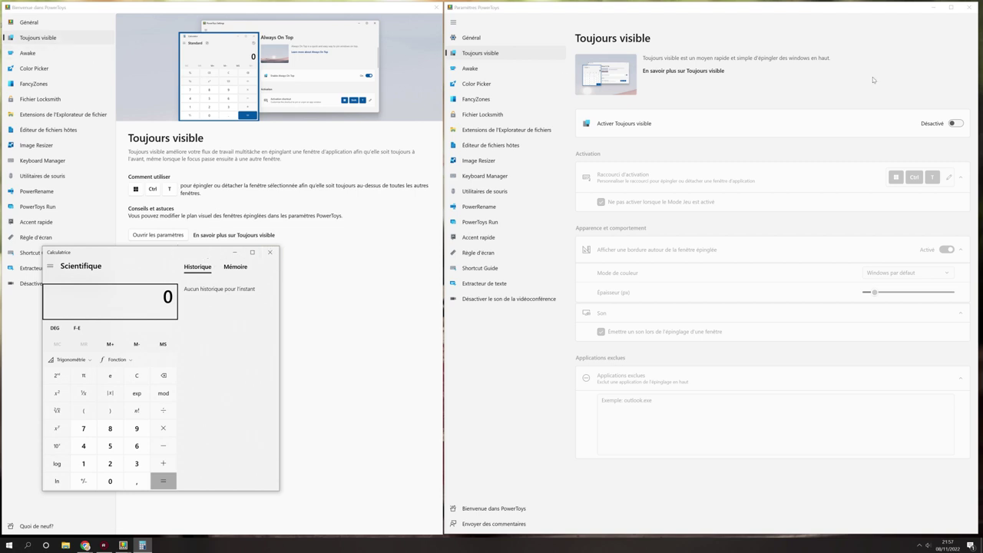
Step: Enable Toujours visible, pin the Calculator window above all others, and move it across the welcome window
click(954, 124)
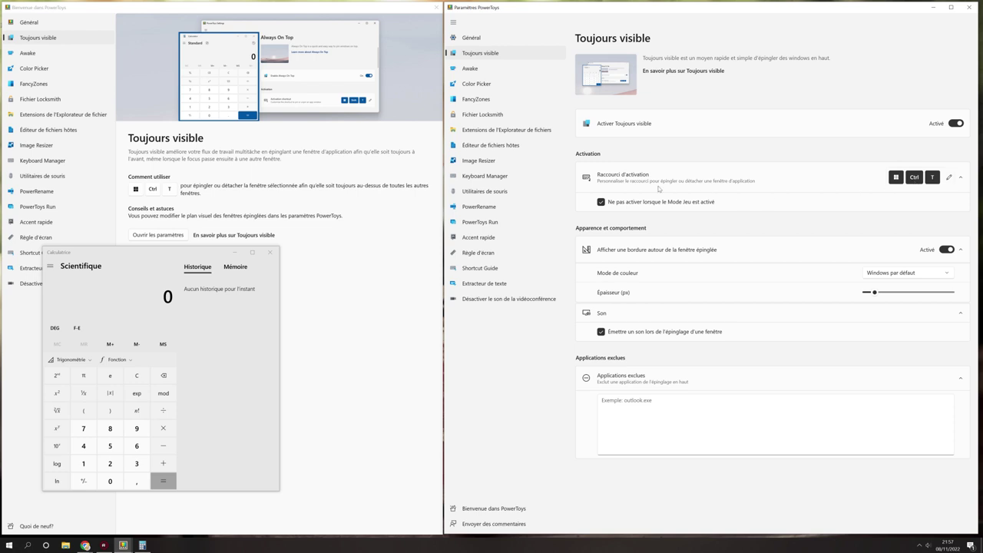
click(198, 259)
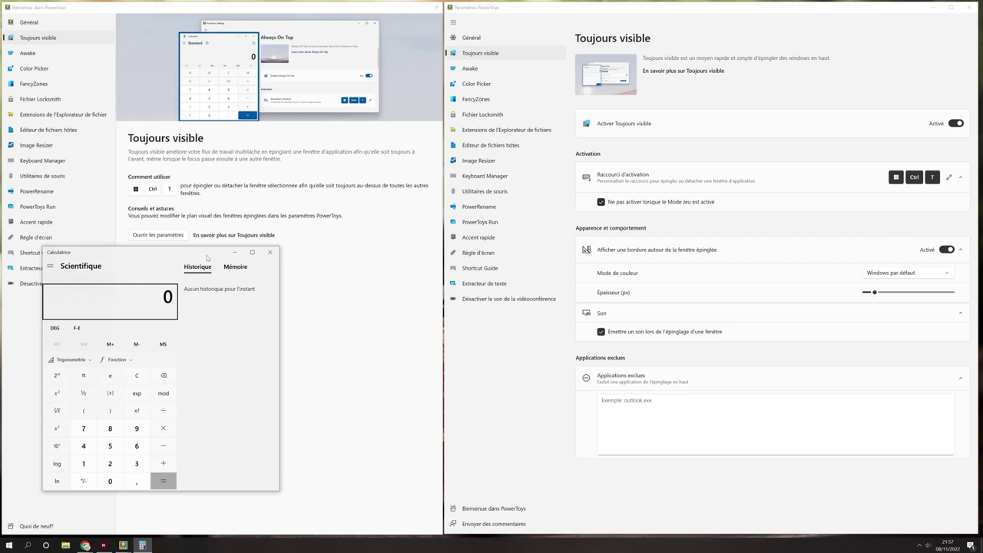
key(super+ctrl+t)
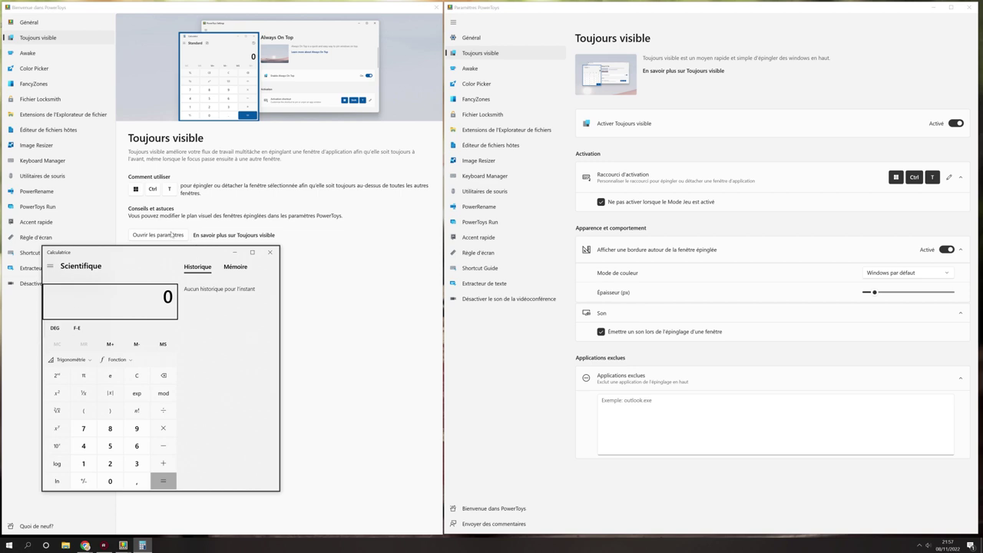
drag(167, 255, 240, 264)
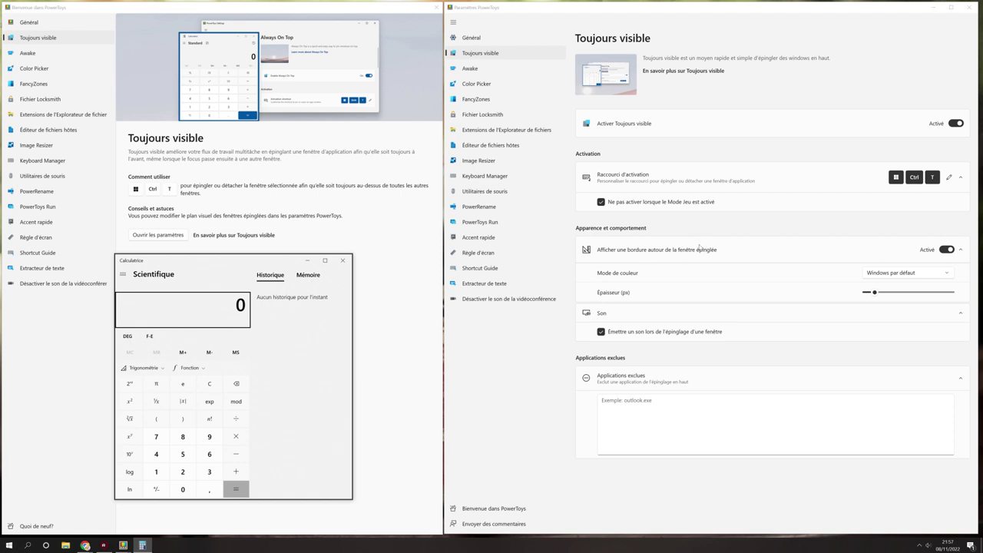
Step: Turn off the border around pinned windows, test it with the Calculator over the welcome window, and turn the border back on
click(947, 250)
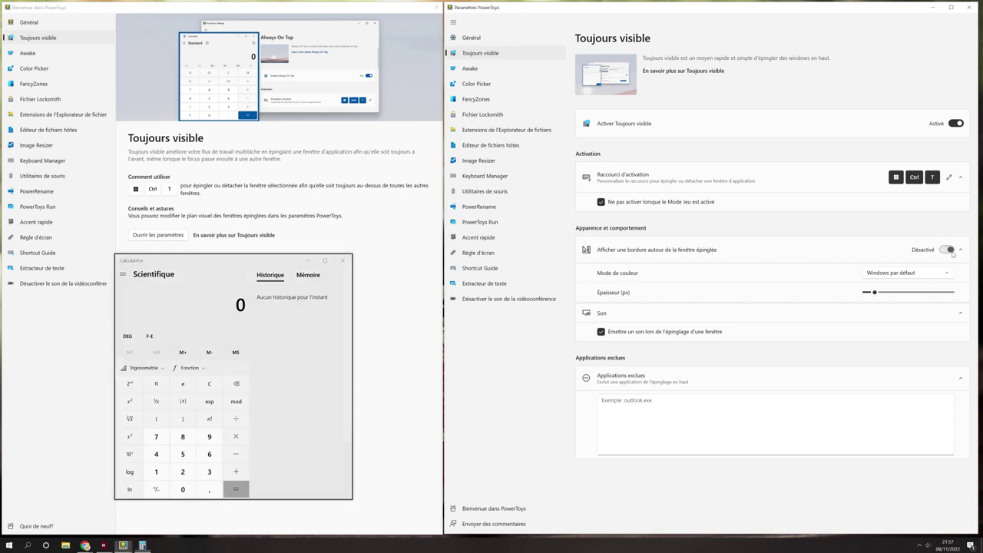
drag(263, 267, 303, 276)
click(331, 8)
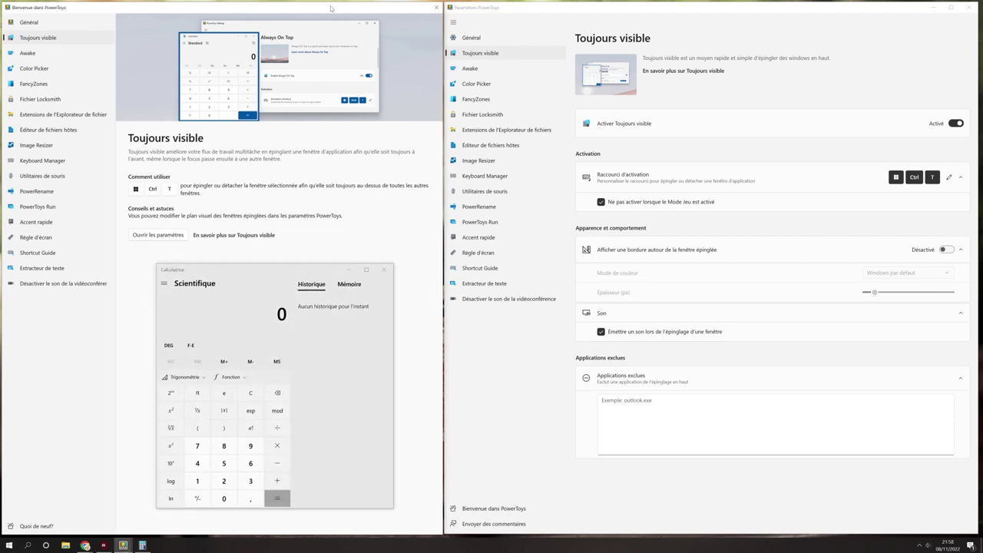
click(324, 273)
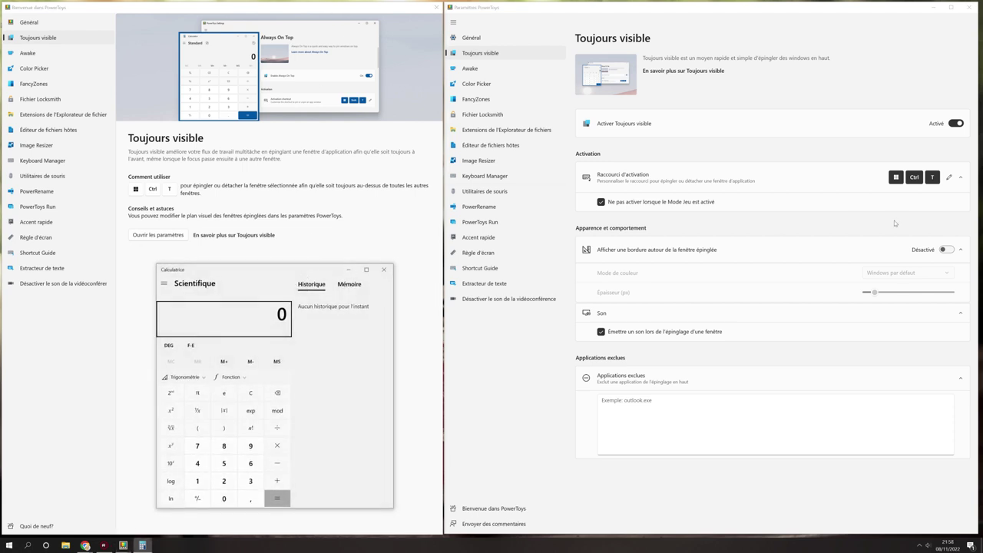
click(946, 249)
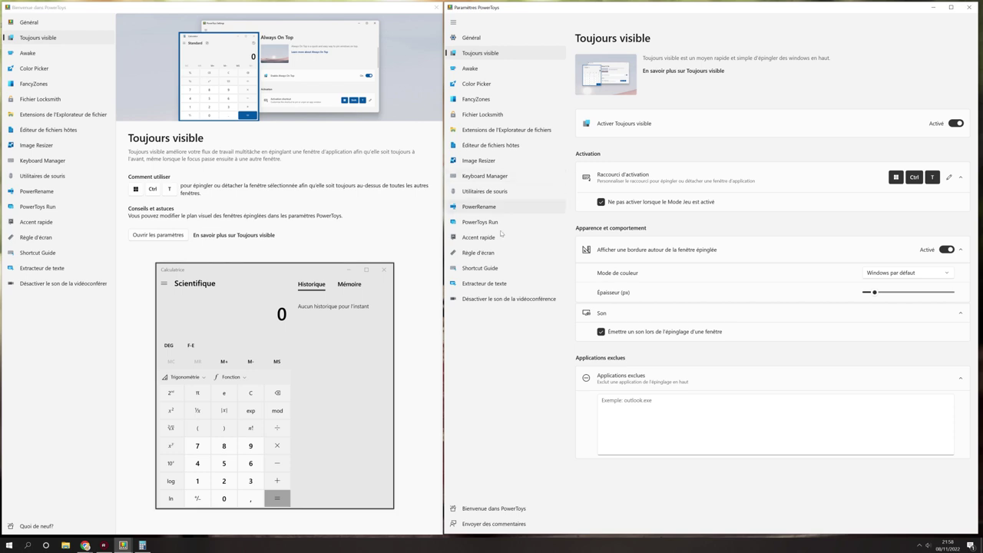
drag(311, 270, 291, 268)
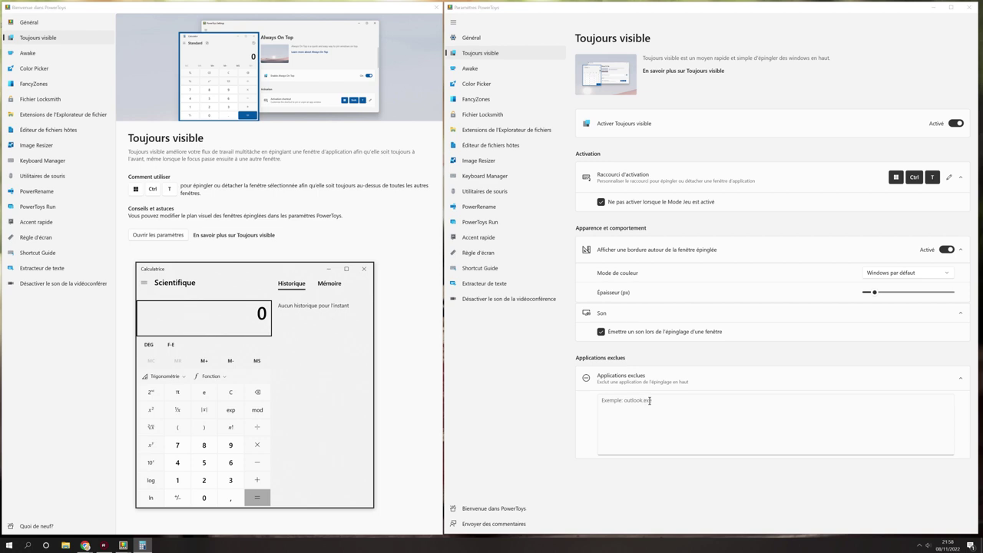
Step: Activate the windows behind the pinned Calculator and calculate 6 + 9 in it
click(632, 12)
click(413, 12)
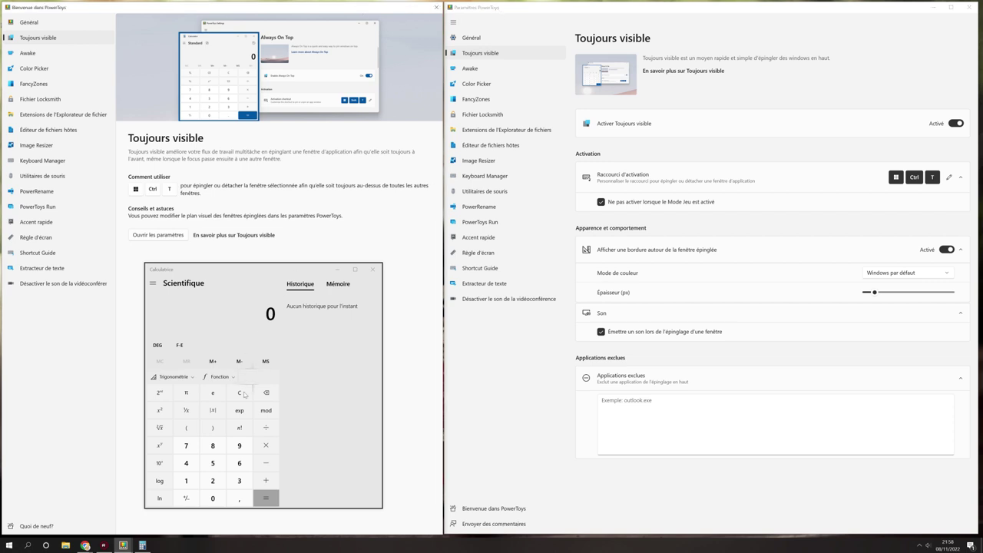
click(239, 463)
click(266, 445)
click(245, 447)
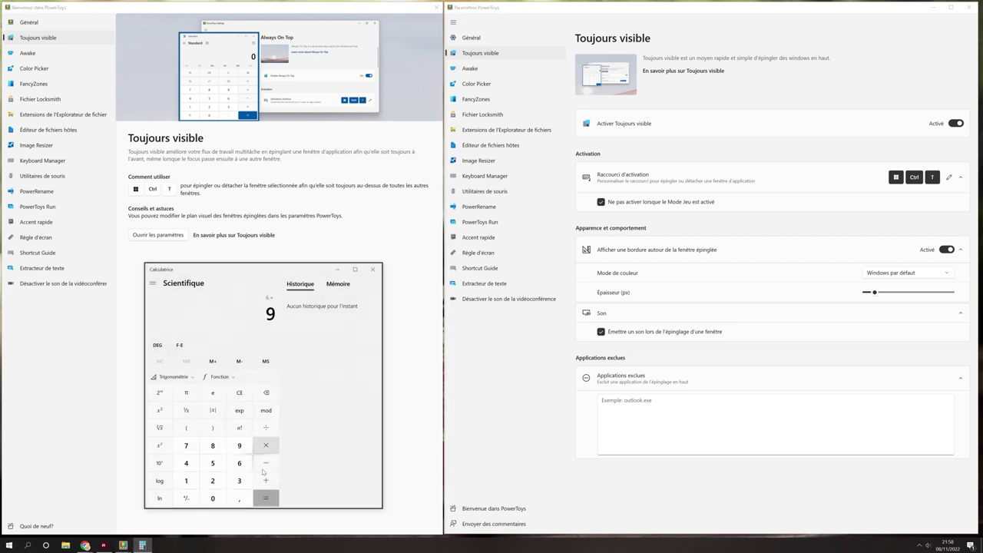
click(266, 499)
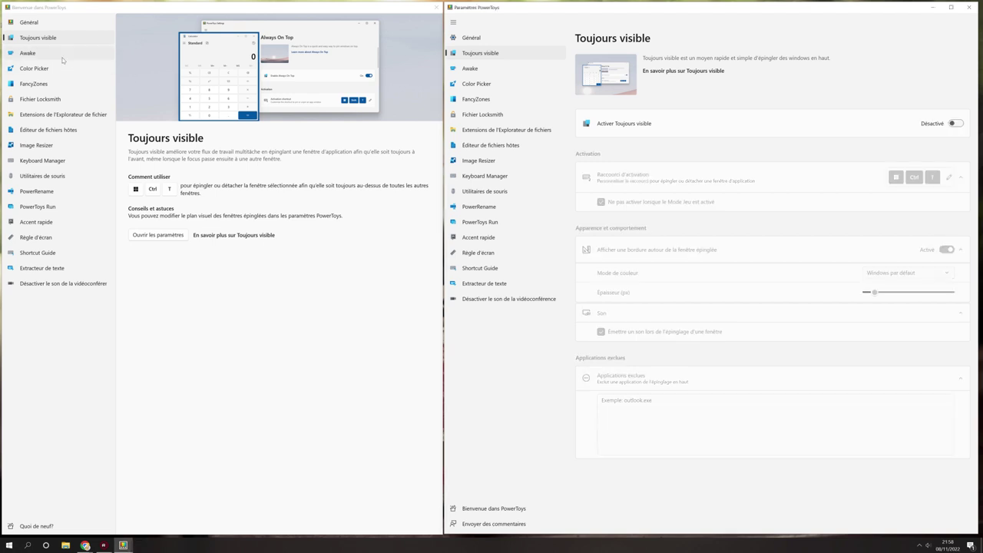
Step: Show the Awake pages in both windows and inspect the mode and screen options of its notification area icon
click(65, 53)
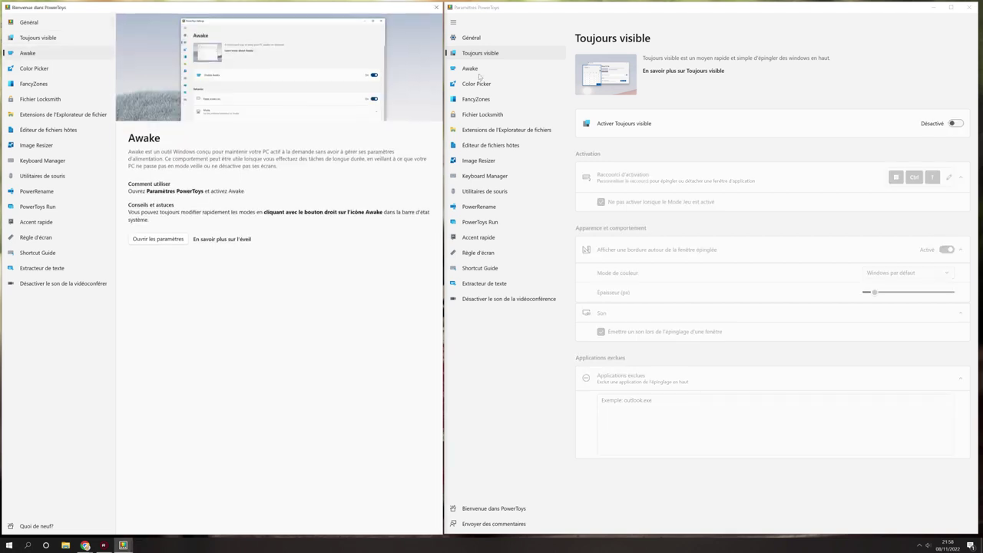
click(476, 70)
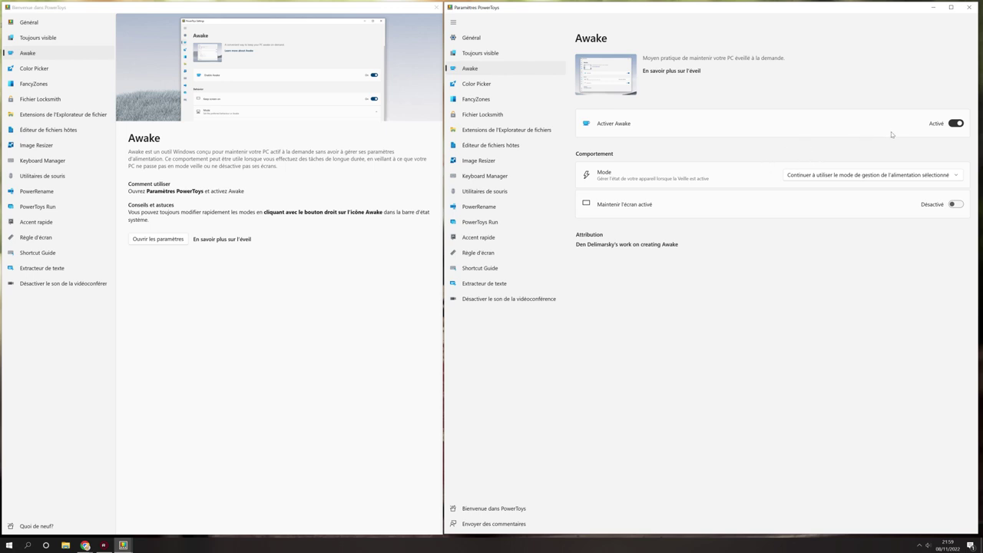
click(920, 545)
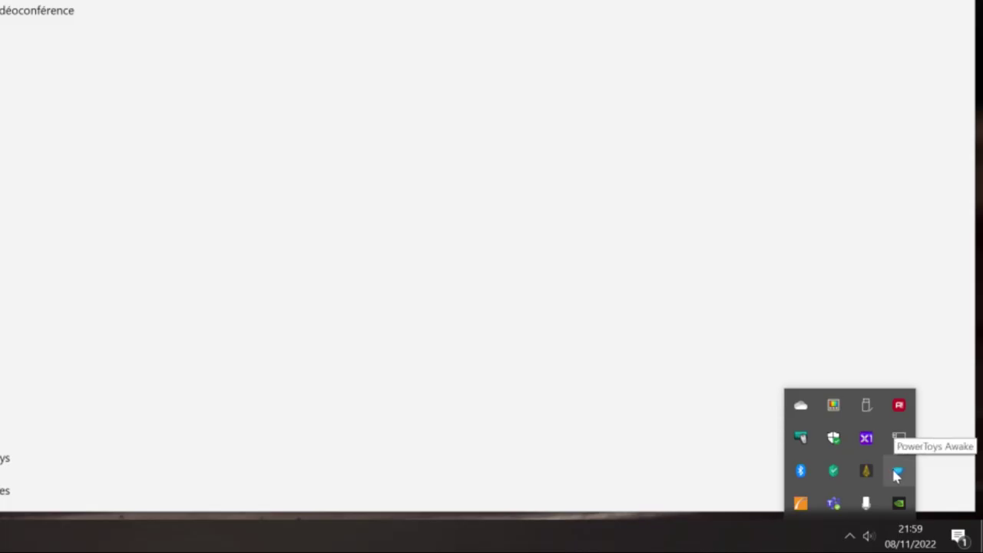
right_click(895, 474)
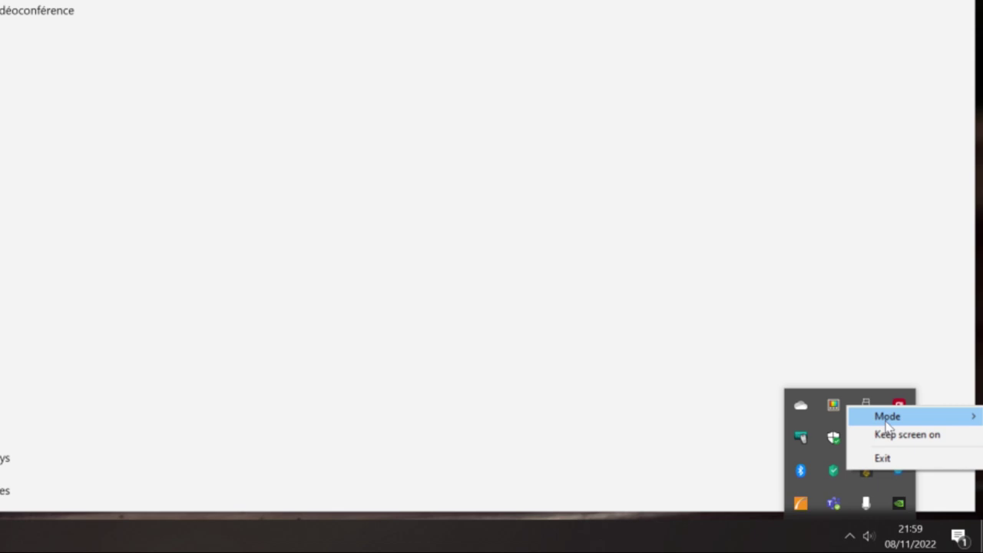
mouse_move(886, 421)
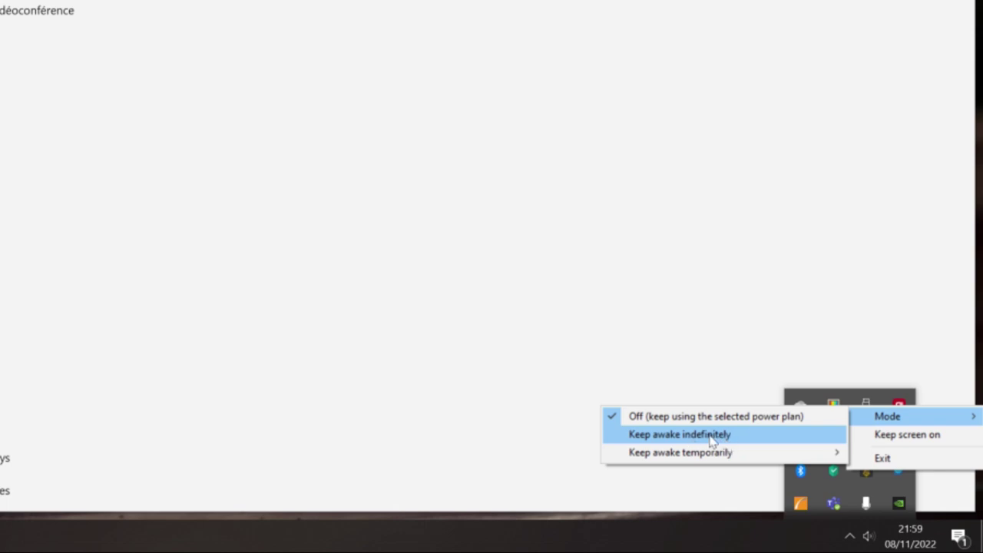
mouse_move(741, 458)
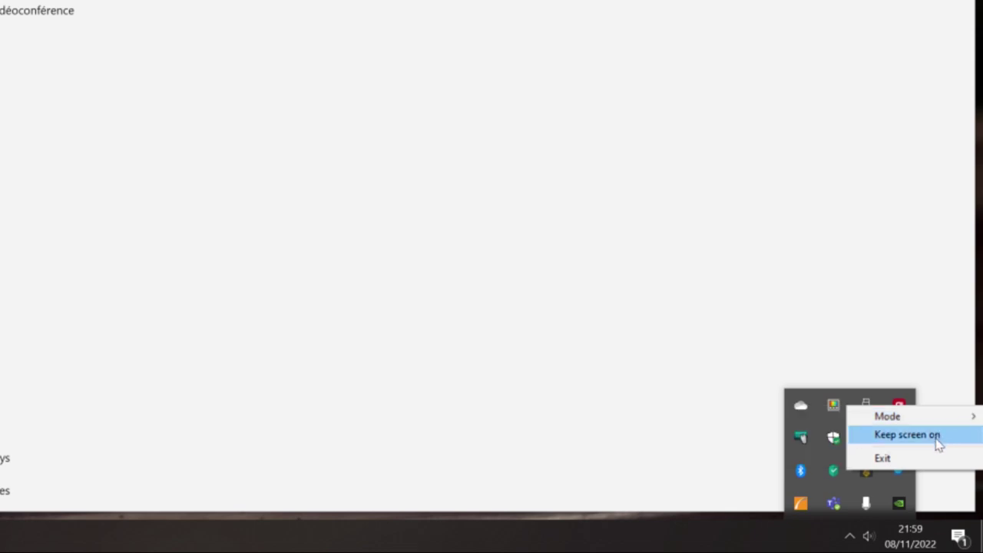
click(697, 118)
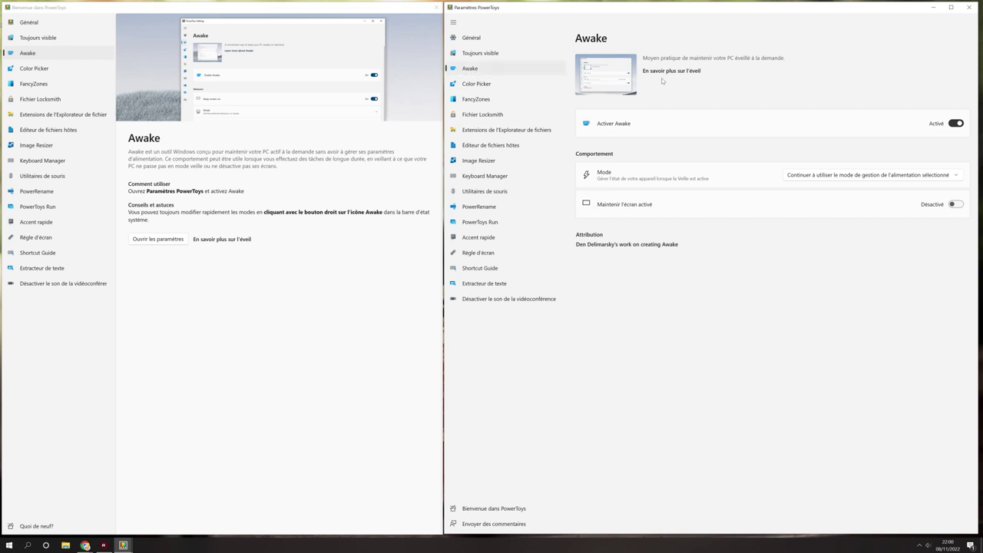
Step: Disable Awake and check the hidden notification area icons for its icon
click(957, 123)
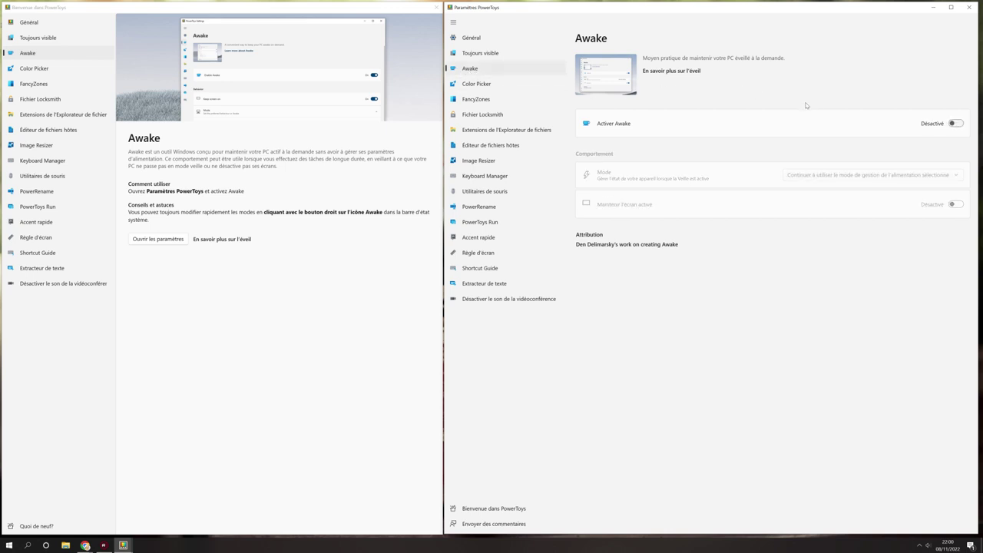
click(919, 546)
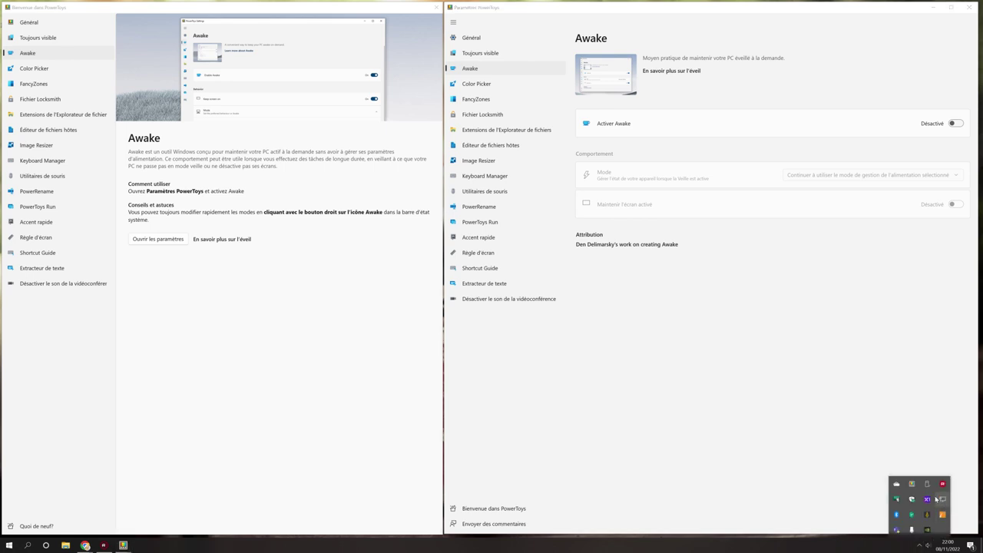
click(822, 374)
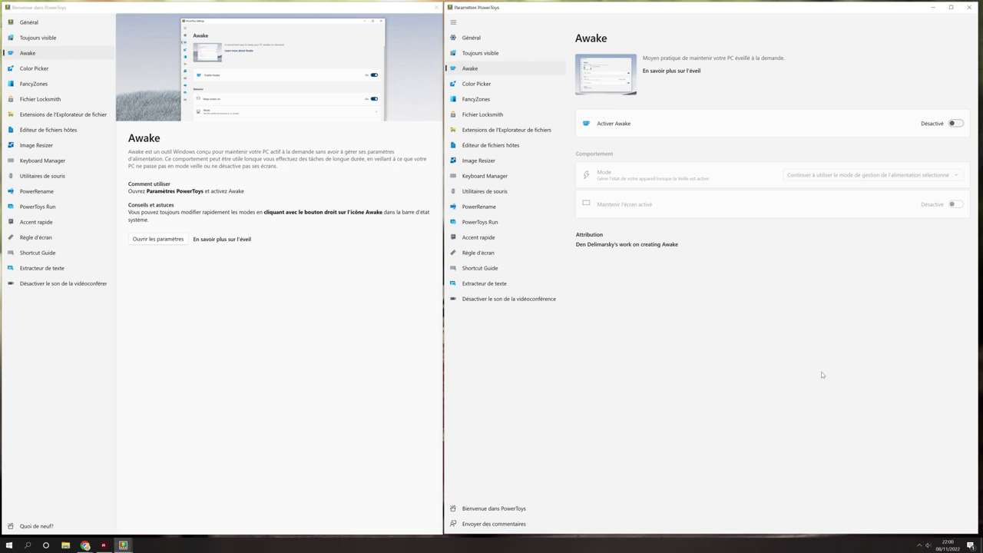
Step: Re-enable Awake, check for its icon in the notification area, and disable it again
click(956, 123)
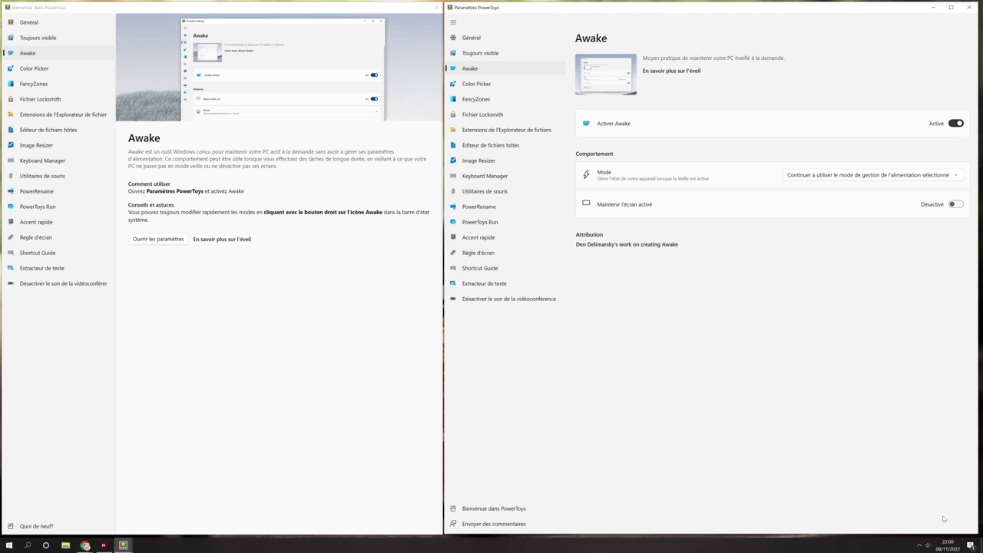
click(919, 546)
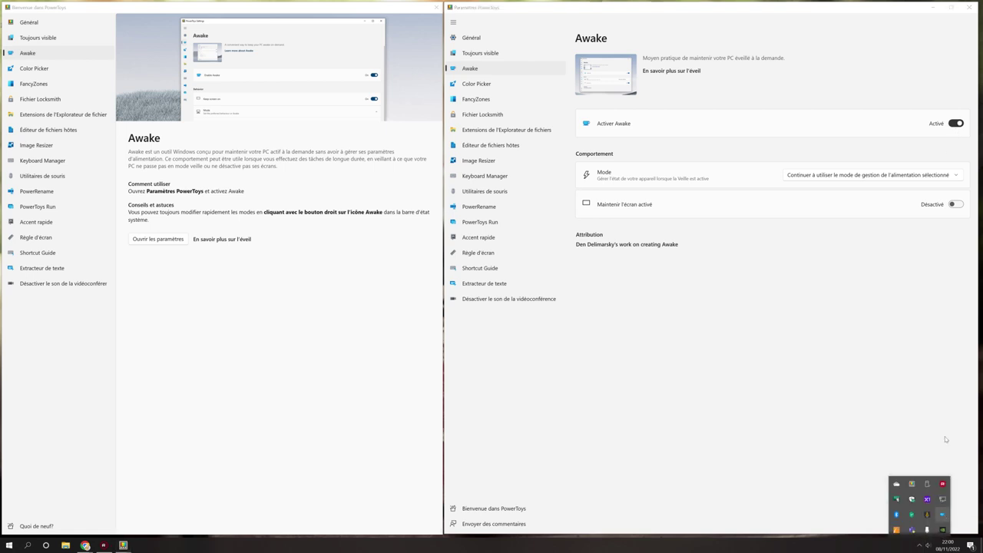
click(954, 126)
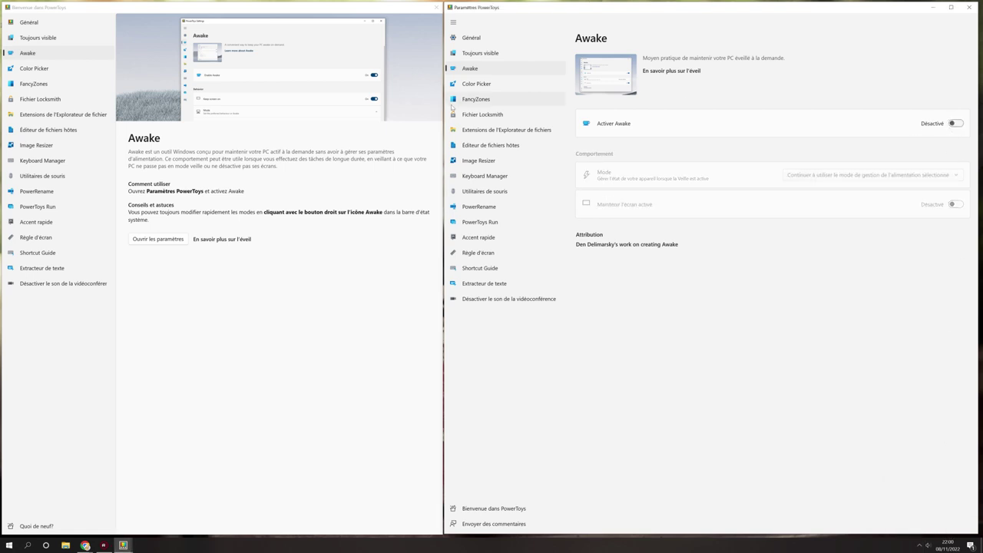
Step: Open the Color Picker pages in the settings and welcome windows and start the on-screen color picker
click(476, 84)
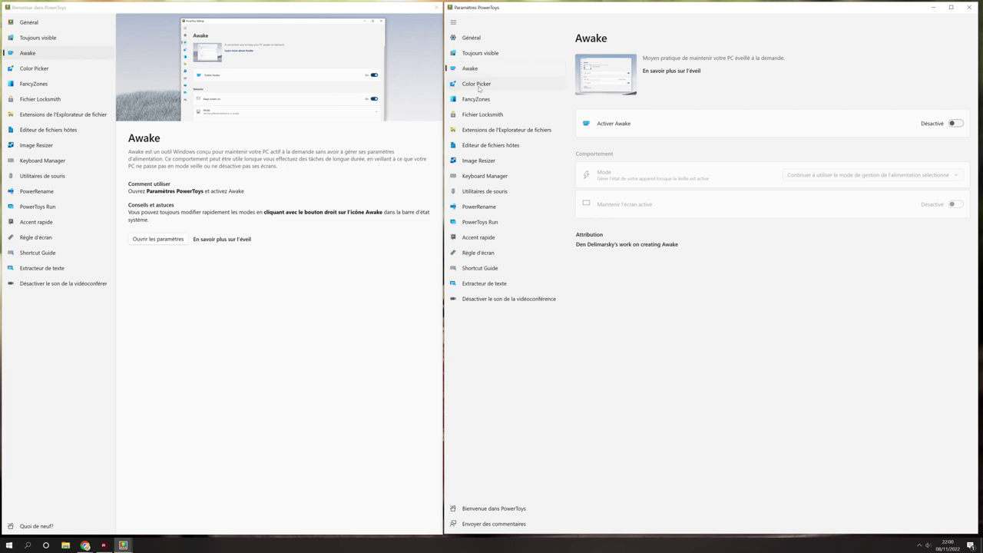
click(43, 70)
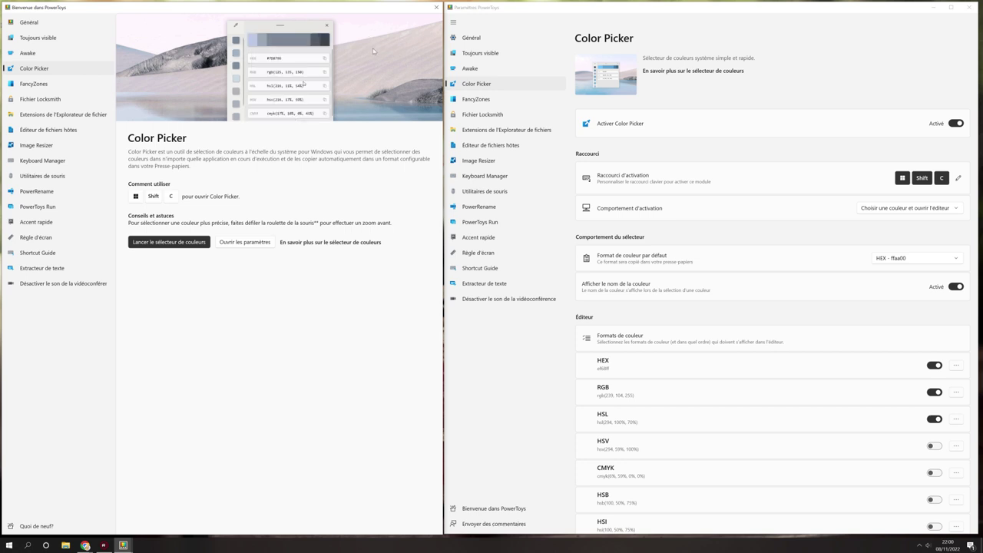
key(super+shift+c)
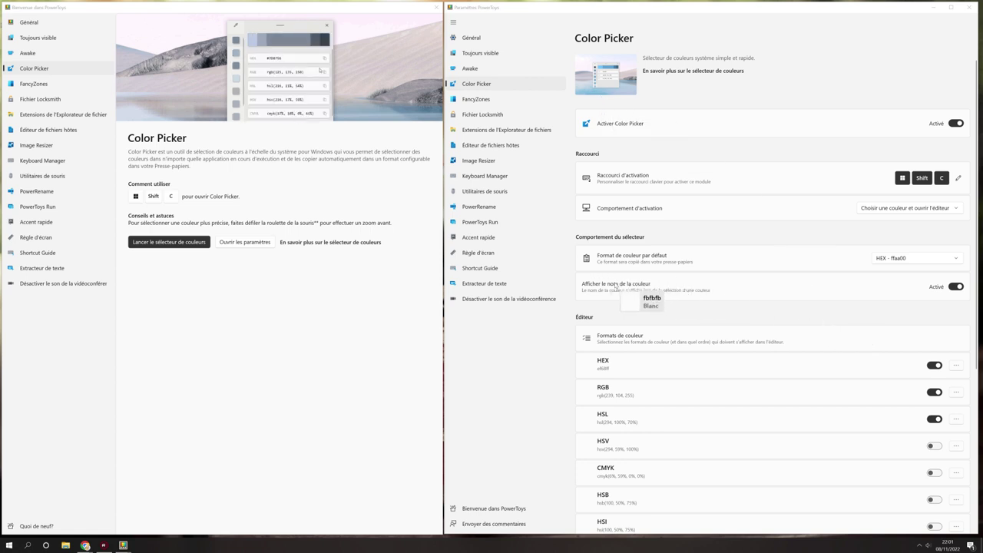
Step: Sample a blue from the Color Picker thumbnail and a dark grey from its activation switch, and review the picked blue in the color editor
click(607, 91)
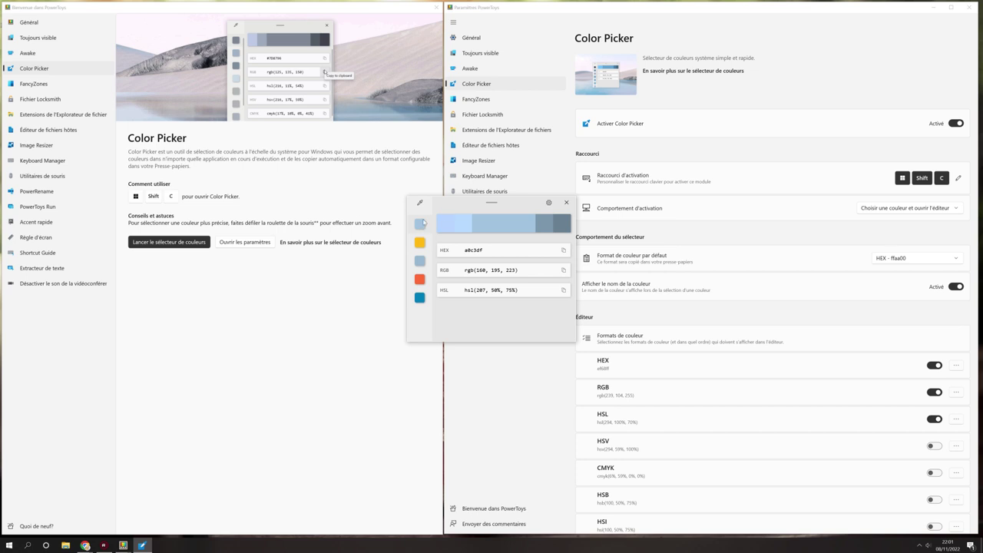
click(567, 202)
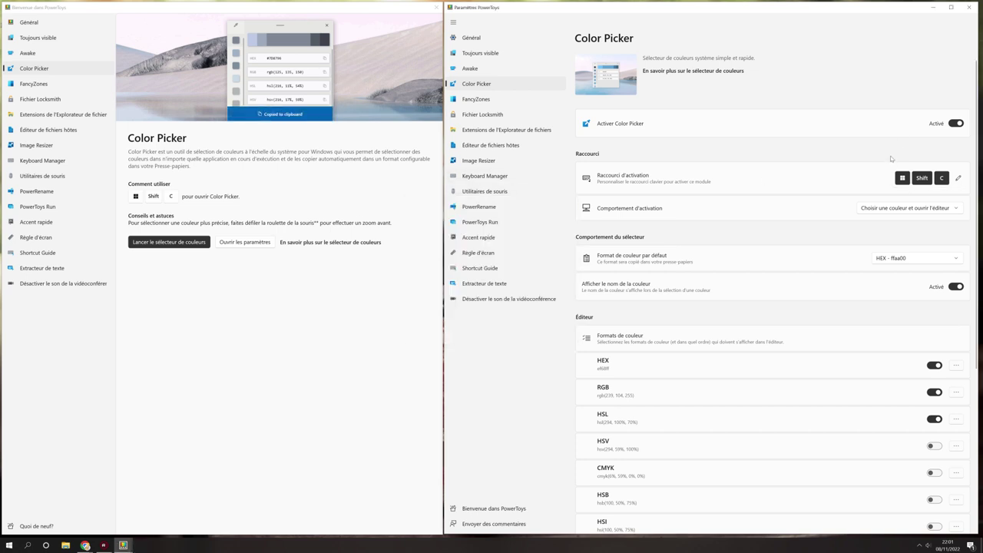
key(super+shift+c)
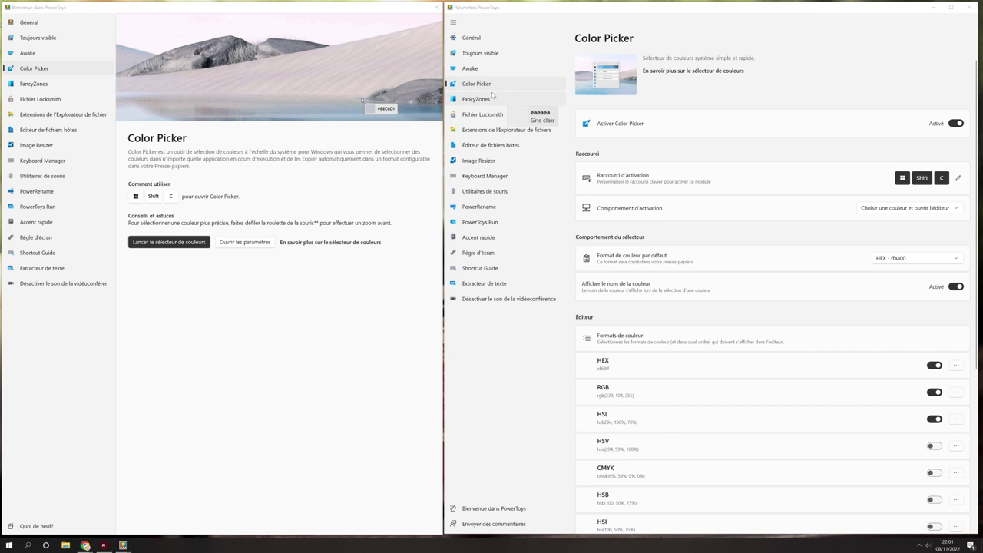
click(952, 123)
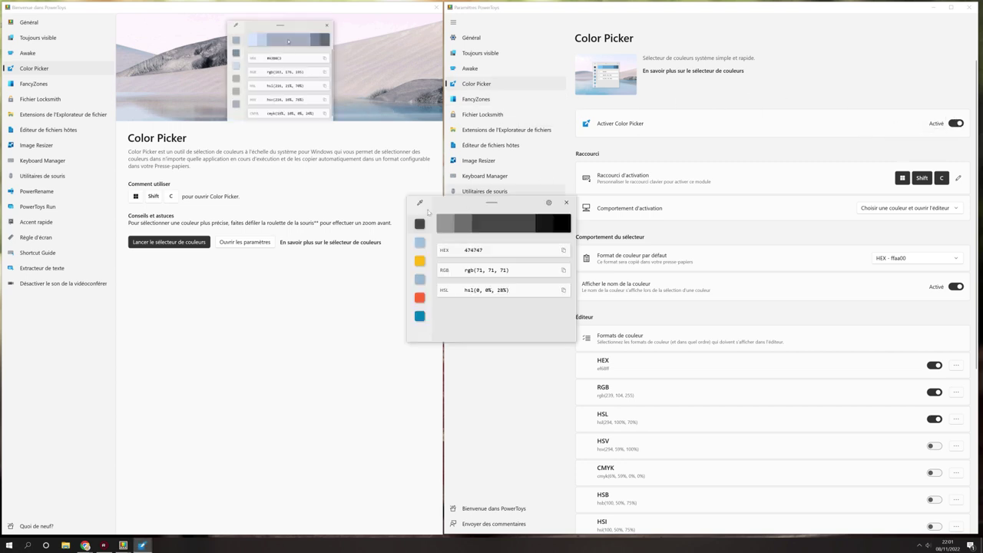
click(420, 242)
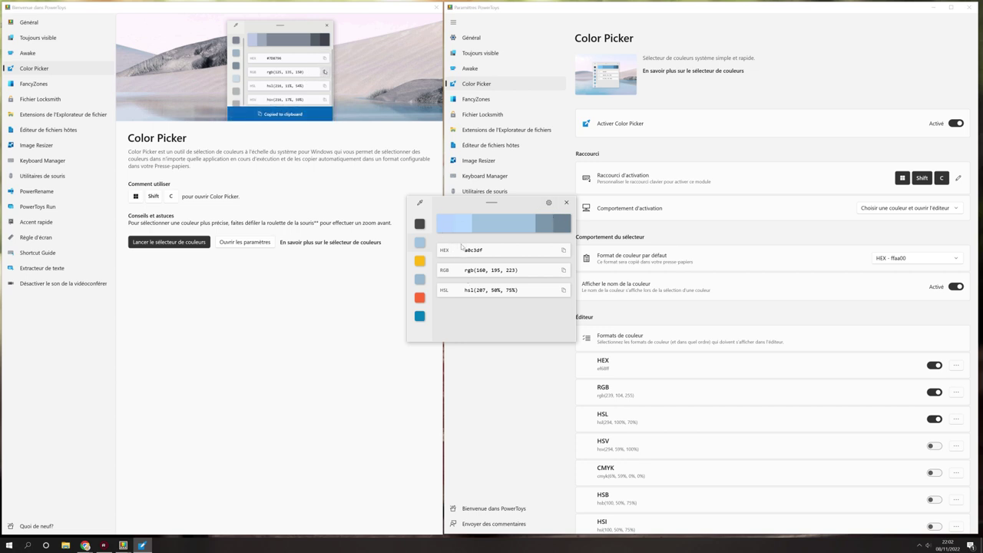
click(567, 204)
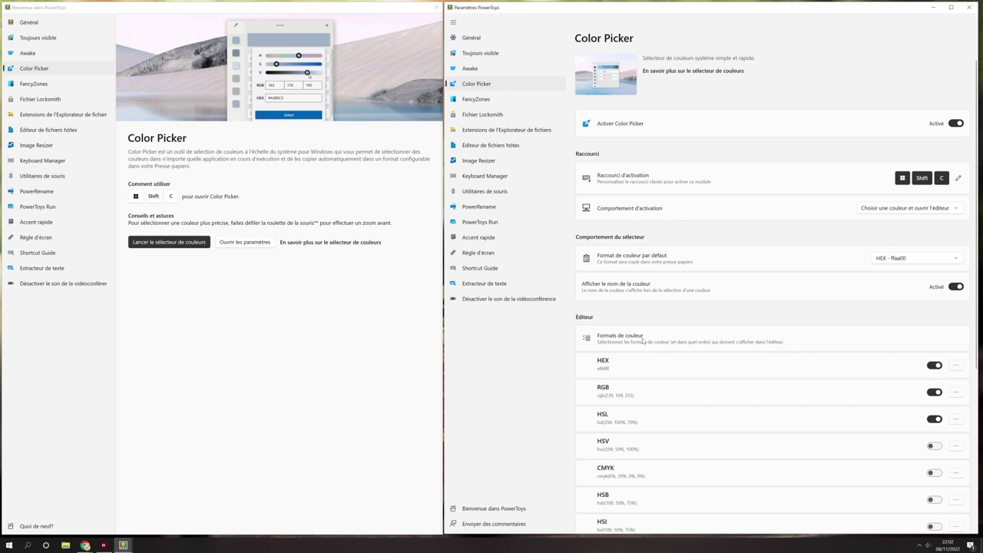
Step: Examine the Color Picker's list of color formats and the available activation behaviour options without changing them
scroll(644, 341, down, 5)
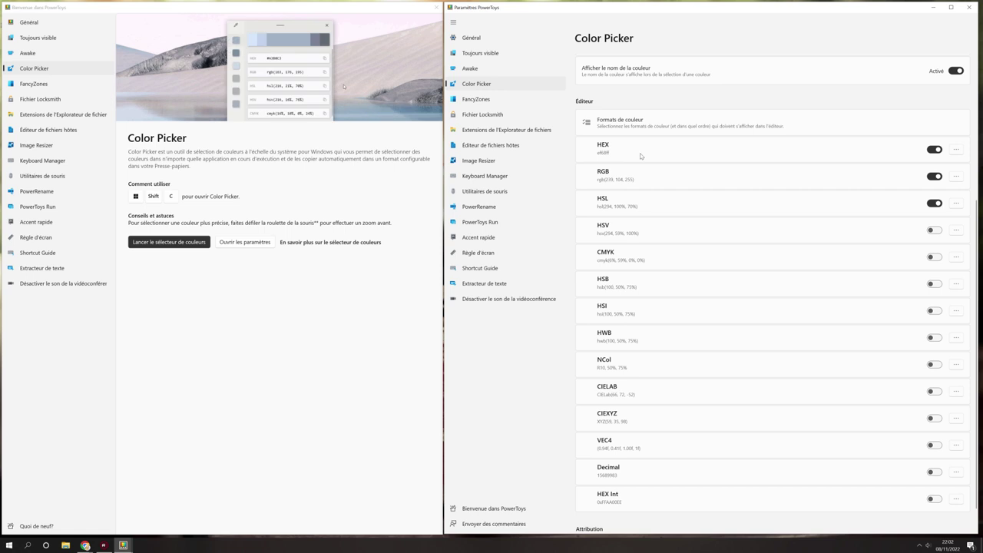
scroll(661, 199, up, 5)
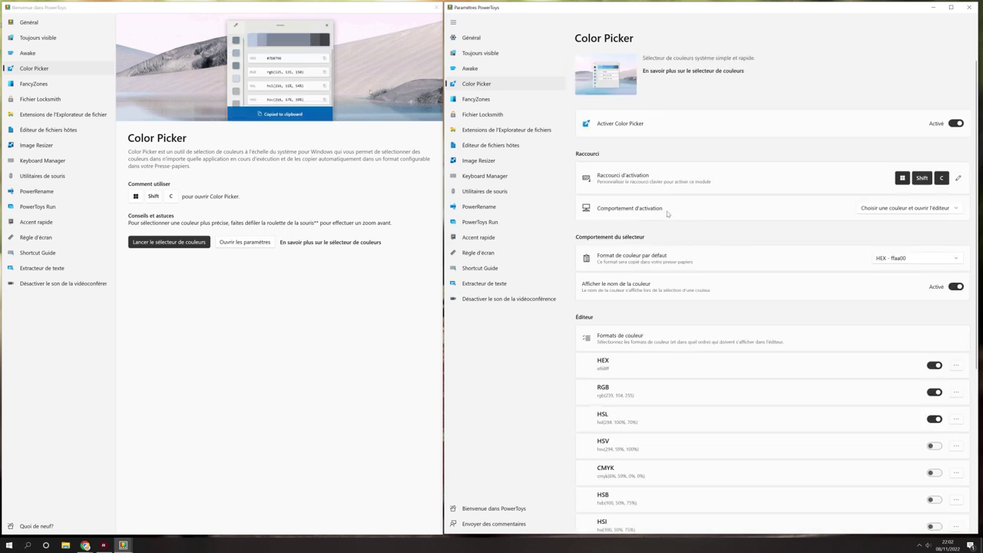
click(913, 208)
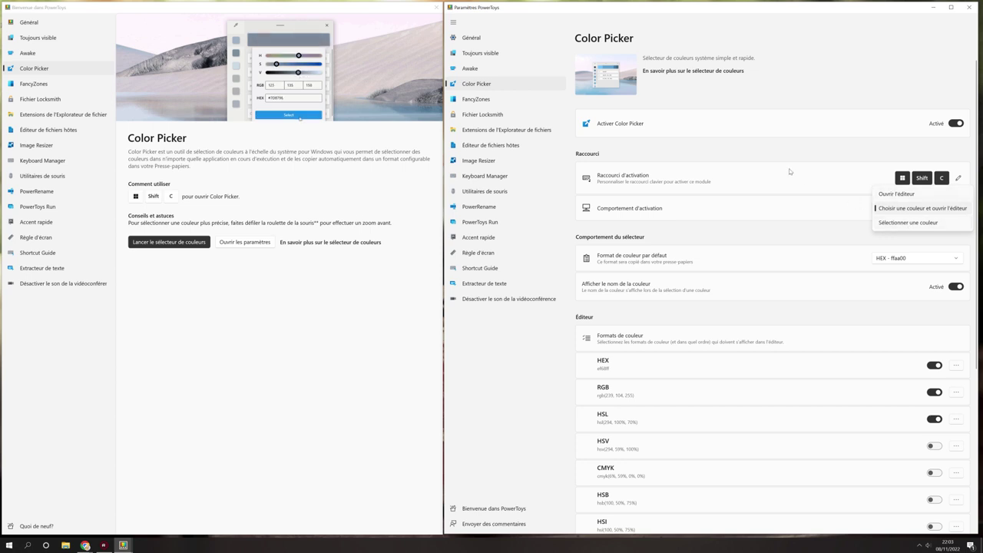
click(861, 159)
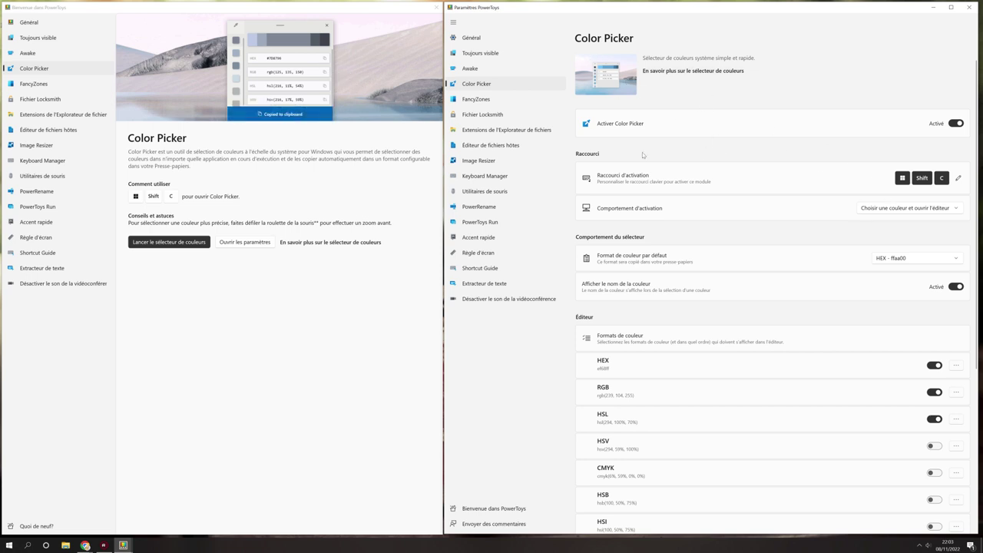
Step: Show the FancyZones pages in both windows and demonstrate standard edge snapping with a File Explorer window
click(34, 84)
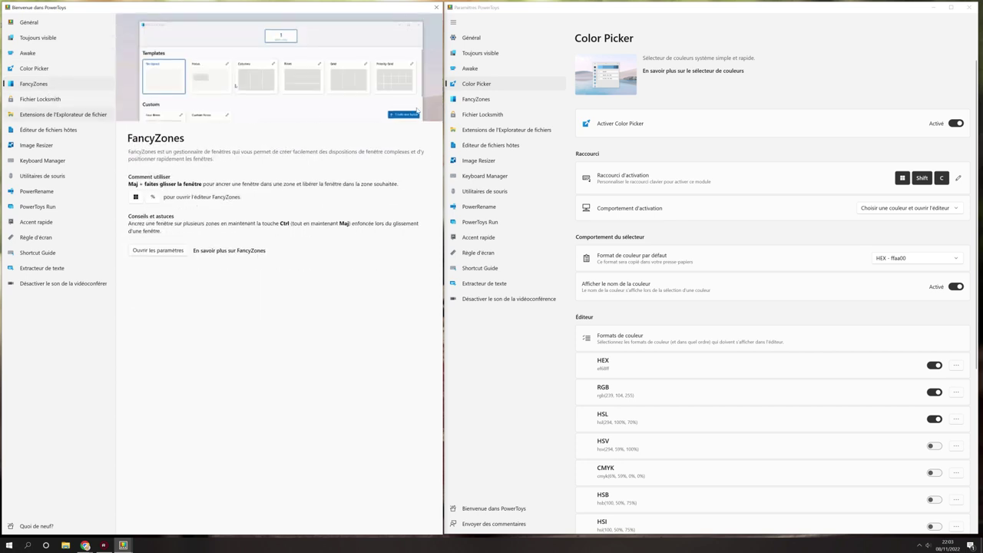
click(476, 99)
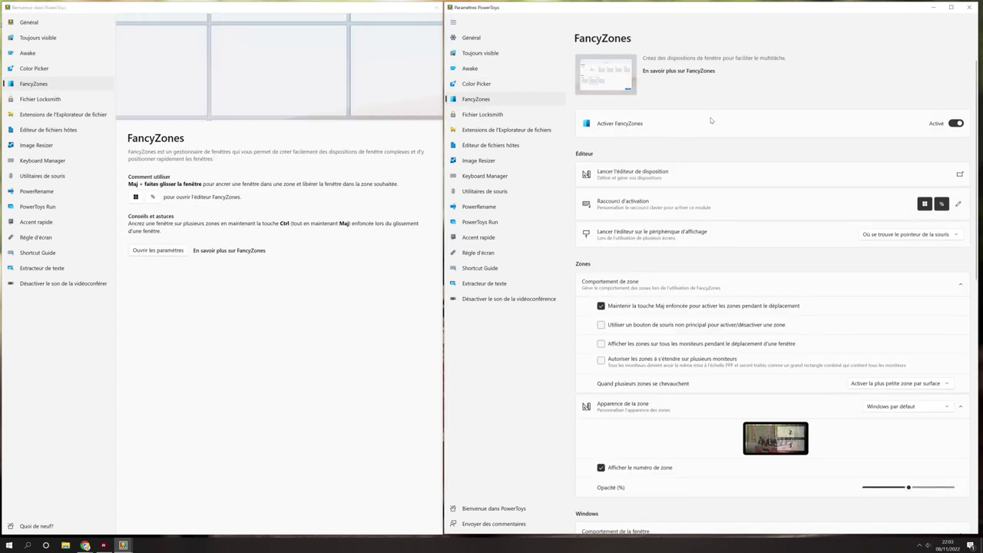
key(super+e)
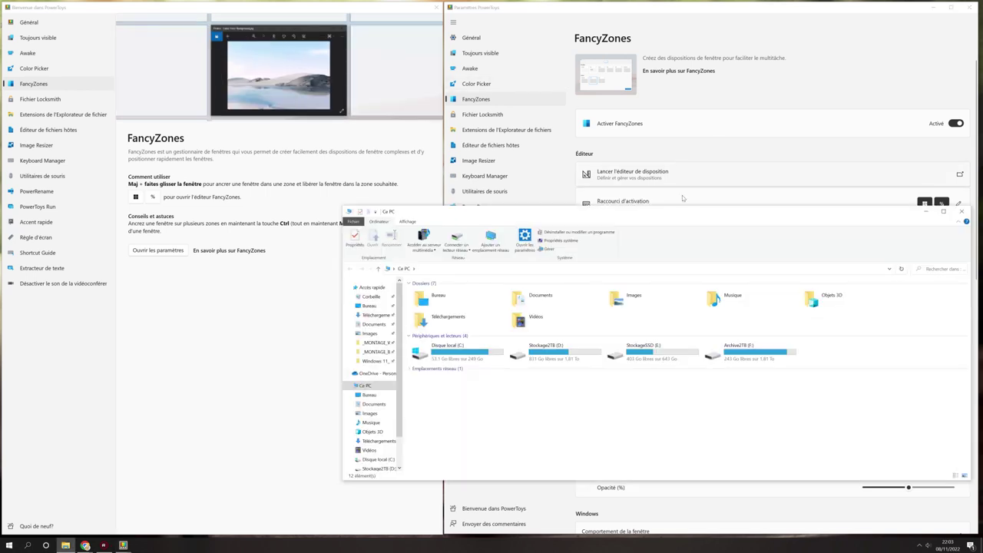
drag(696, 212, 0, 230)
click(586, 184)
drag(254, 6, 607, 163)
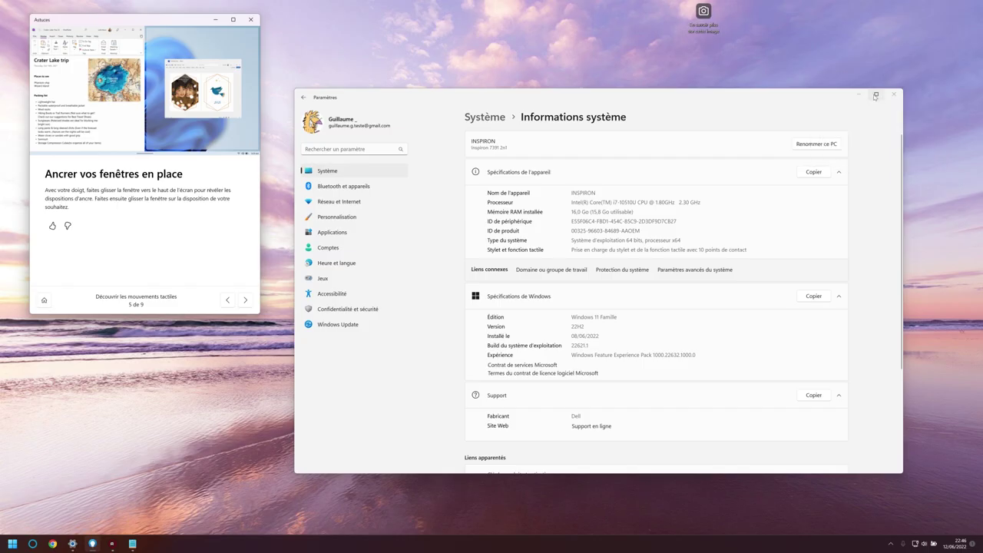
Step: Use the Windows 11 snap layouts to place Settings in the wide zone beside the Astuces window, and pull Settings free again
mouse_move(875, 95)
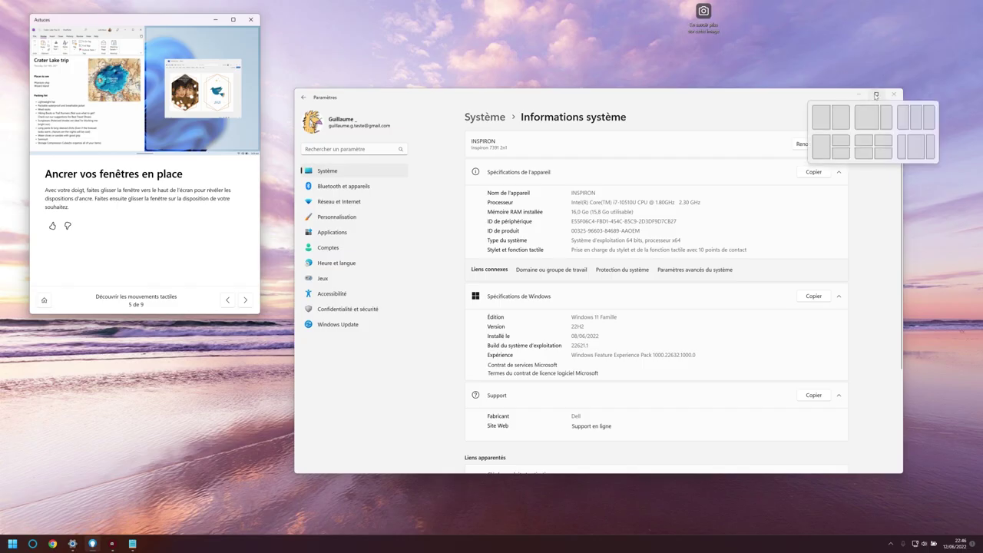
click(868, 117)
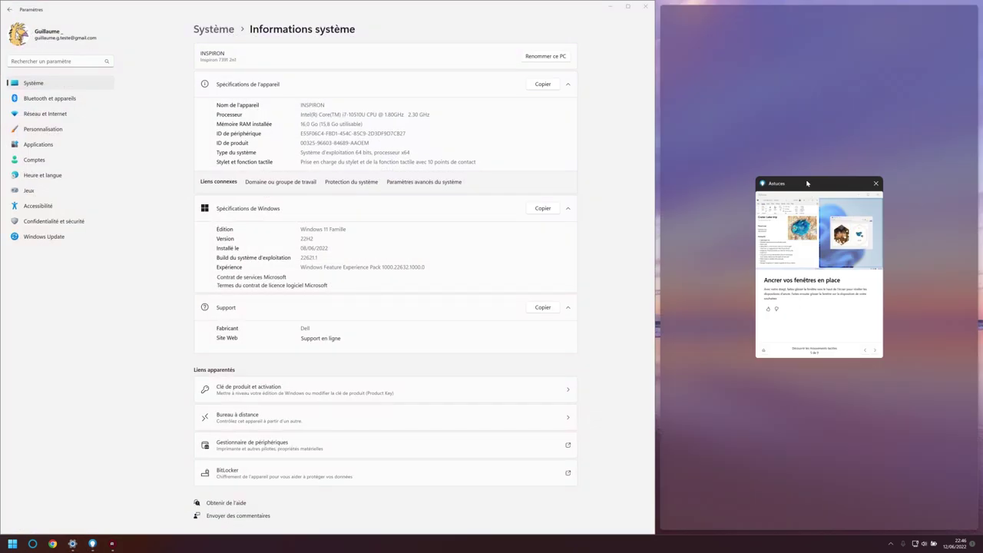
click(817, 191)
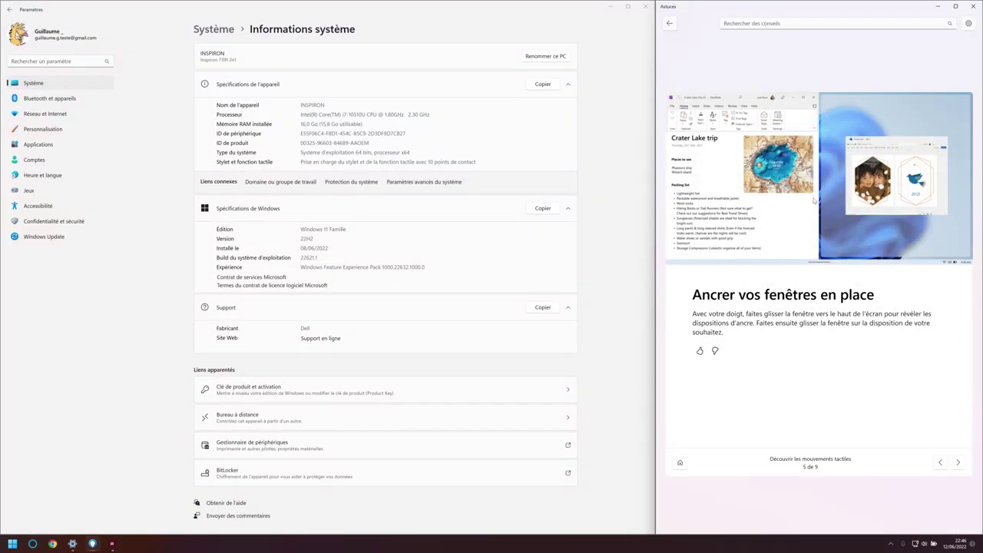
drag(499, 6, 542, 2)
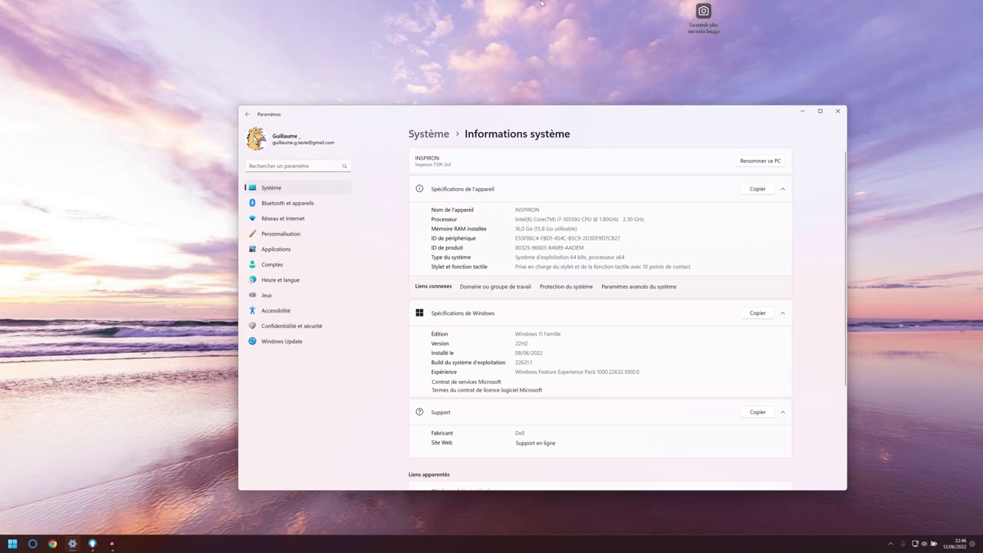
drag(595, 113, 482, 34)
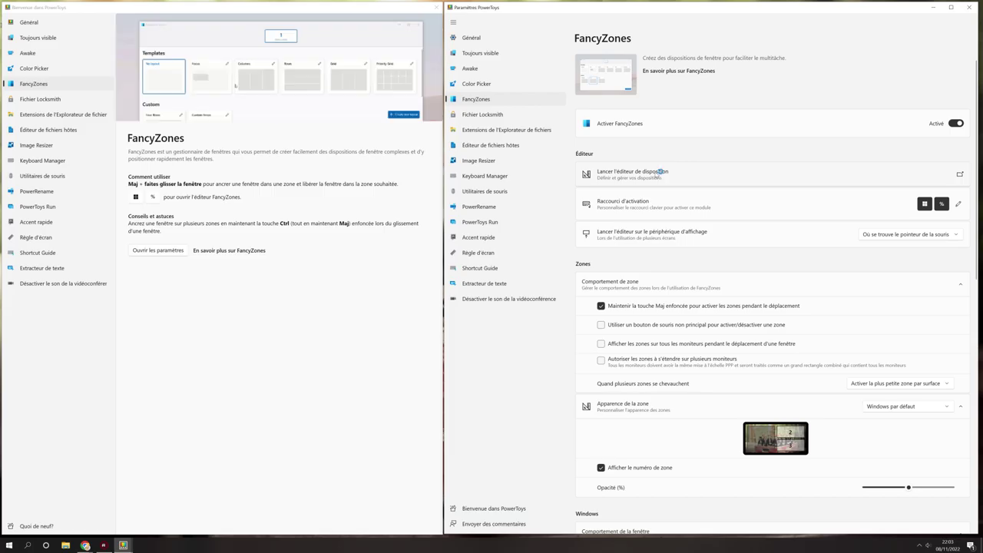
Step: View the template and custom layouts in the FancyZones layout editor and close it
click(665, 172)
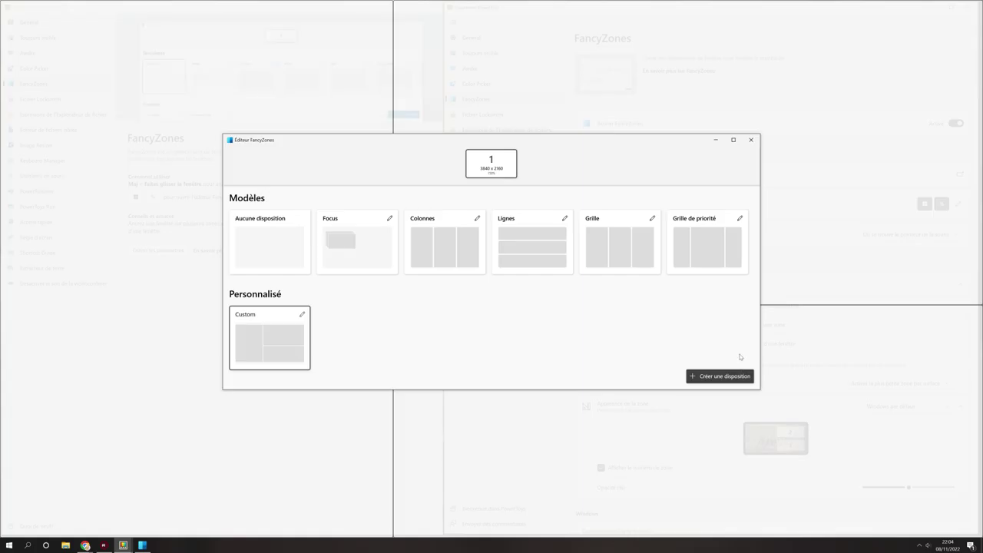
click(753, 143)
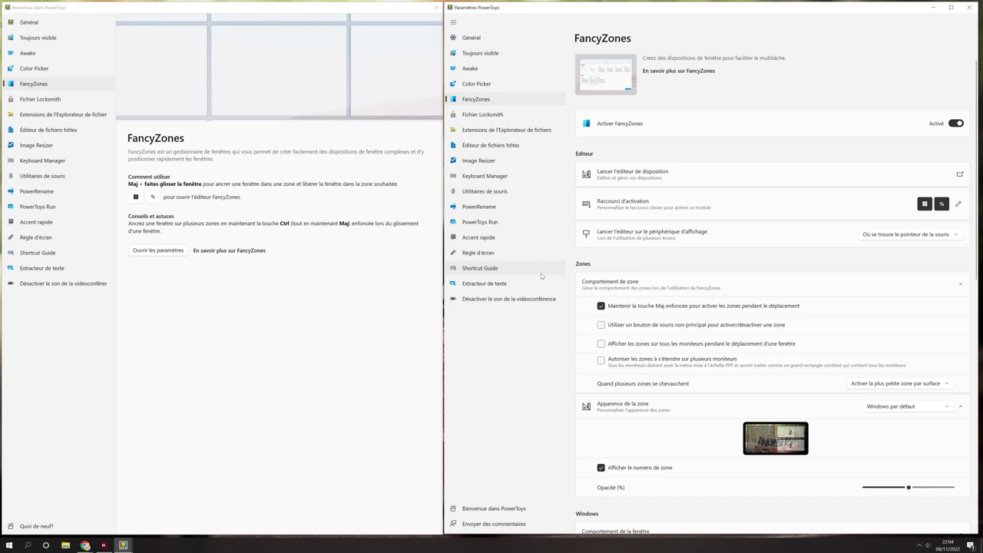
Step: Open a File Explorer window, narrow it, and anchor it in zone 2 of the custom FancyZones layout
key(super+e)
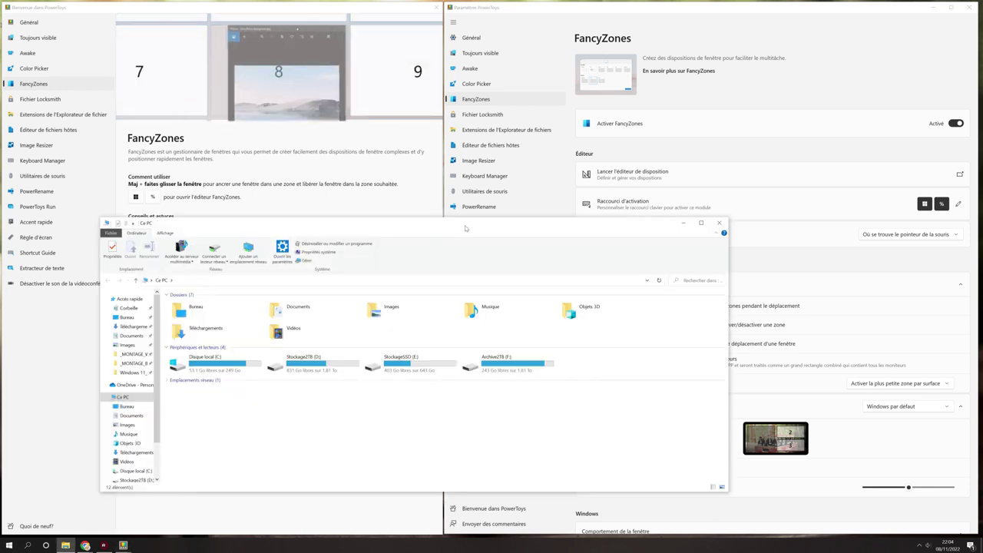
drag(464, 227, 402, 229)
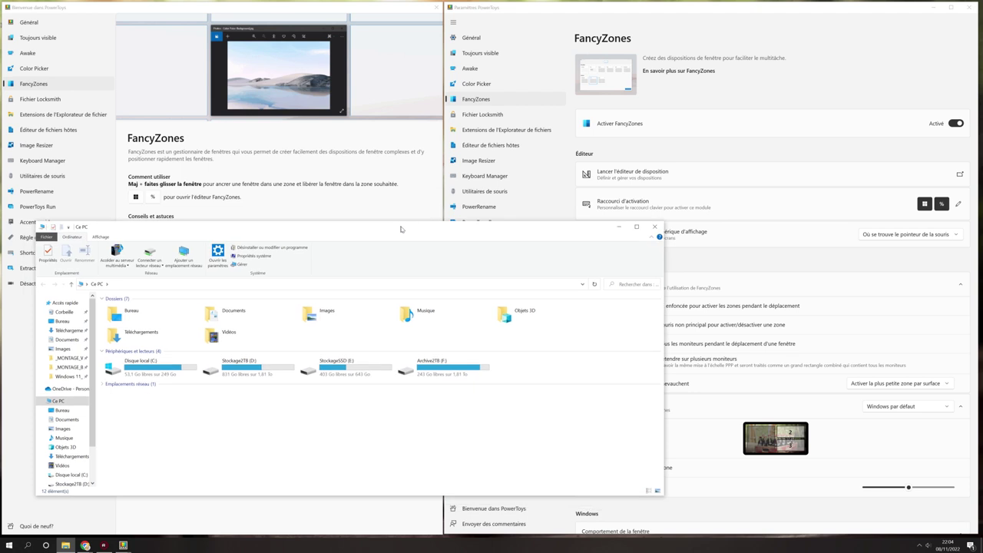
drag(664, 249, 391, 252)
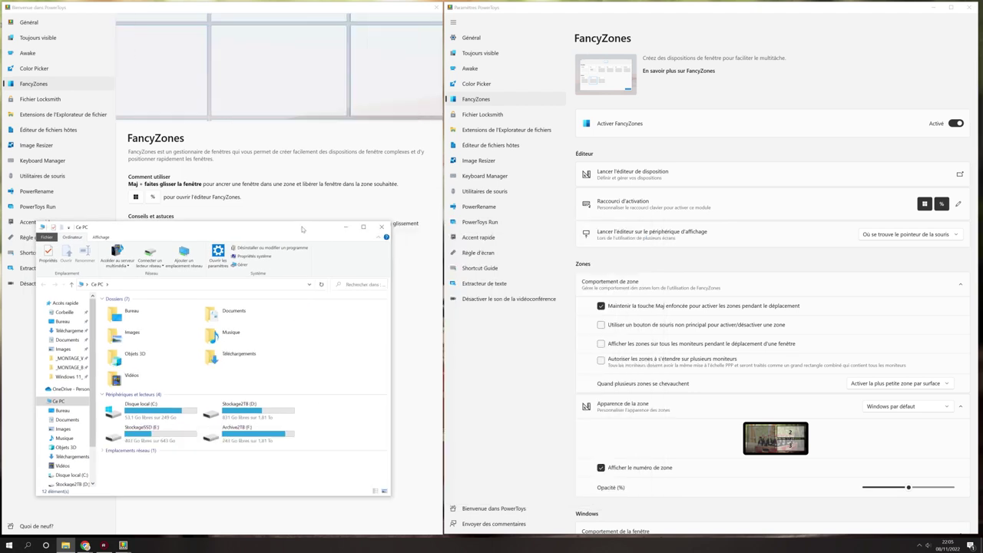
drag(279, 227, 514, 285)
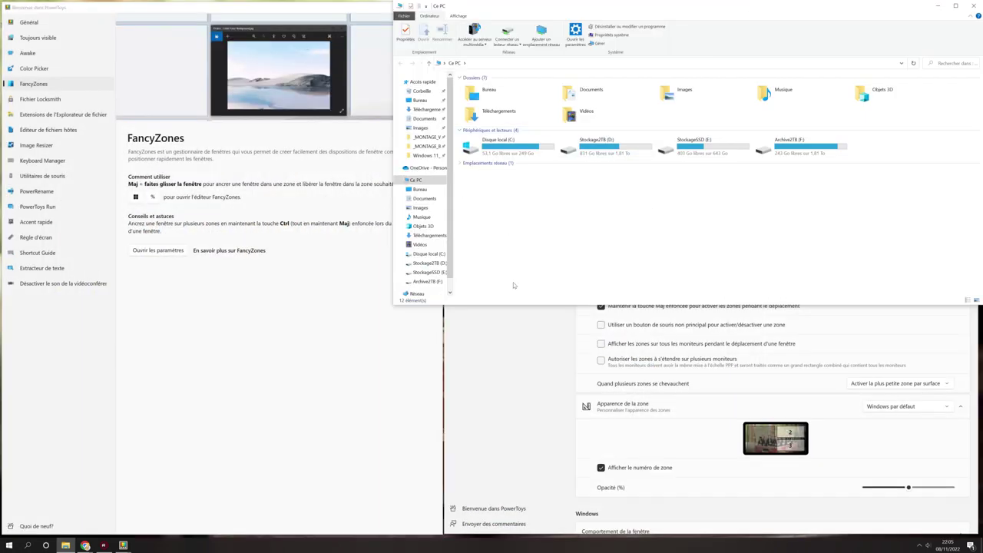
Step: Anchor a second File Explorer window in zone 3 of the custom layout, and close both Explorer windows
key(ctrl+n)
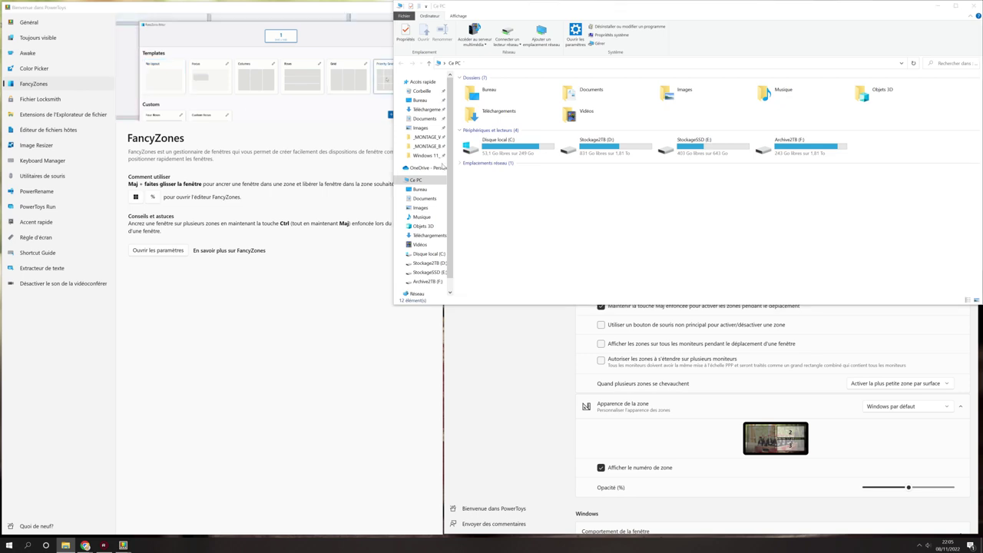
drag(494, 137, 684, 334)
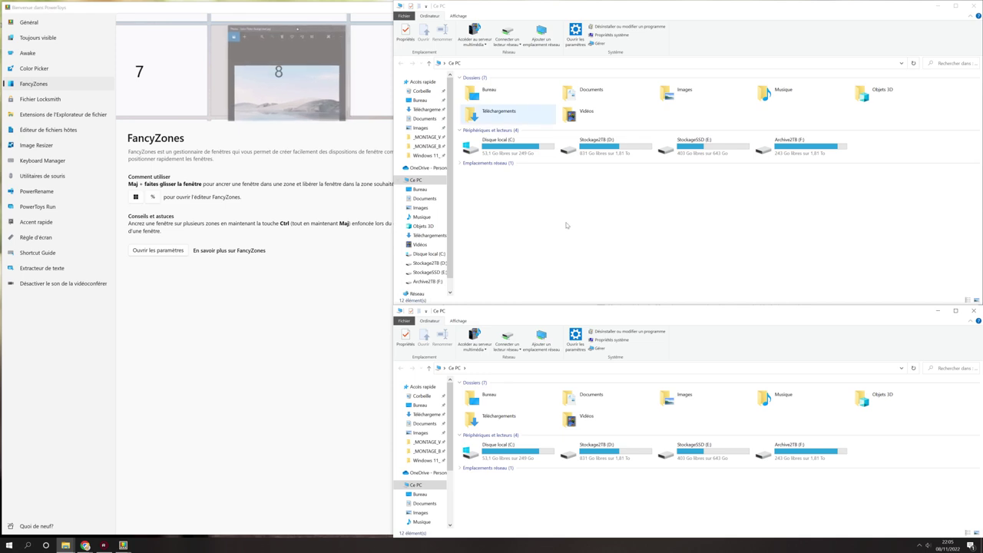
click(973, 311)
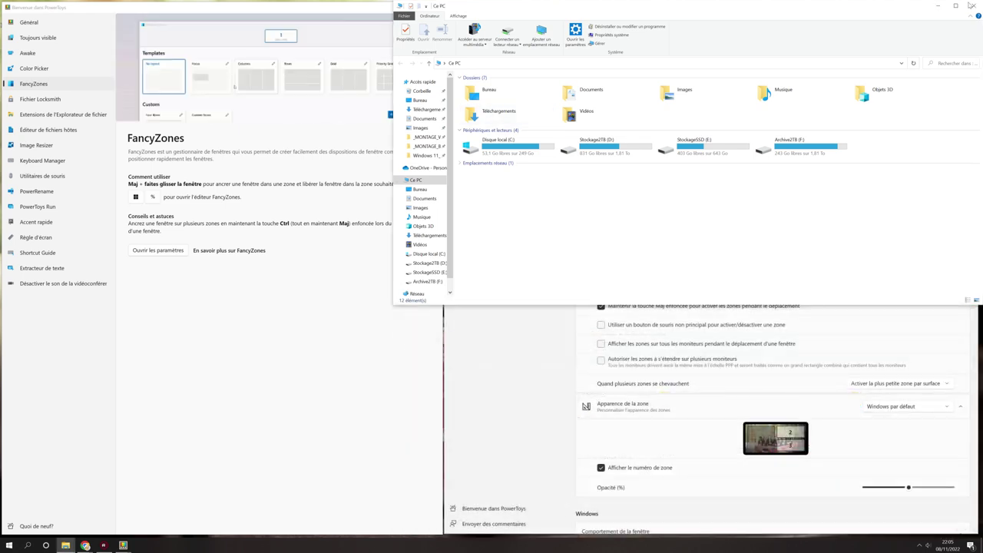
click(973, 6)
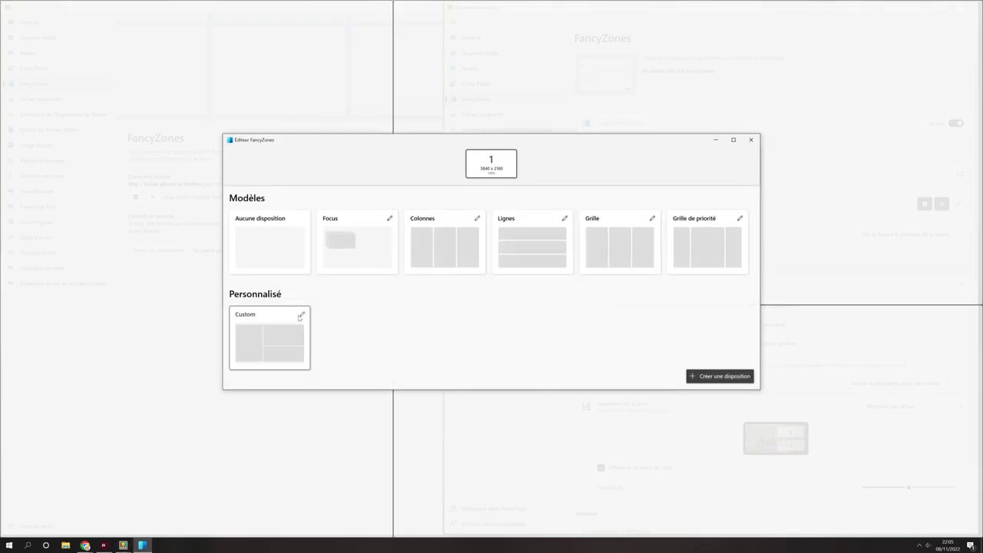
Step: Inspect the zones of the Custom layout in edit mode, cancel the editing, and close the FancyZones editor
click(300, 316)
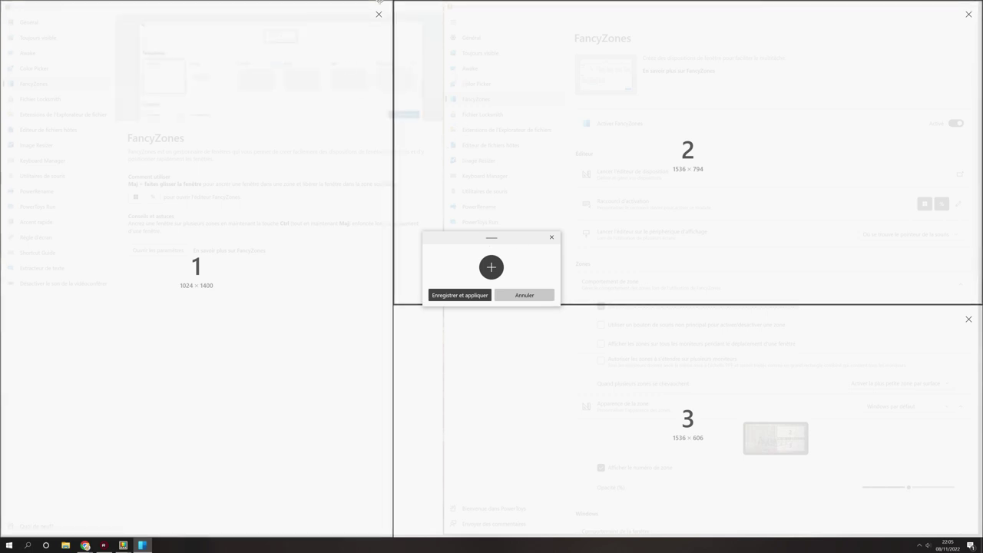
click(542, 296)
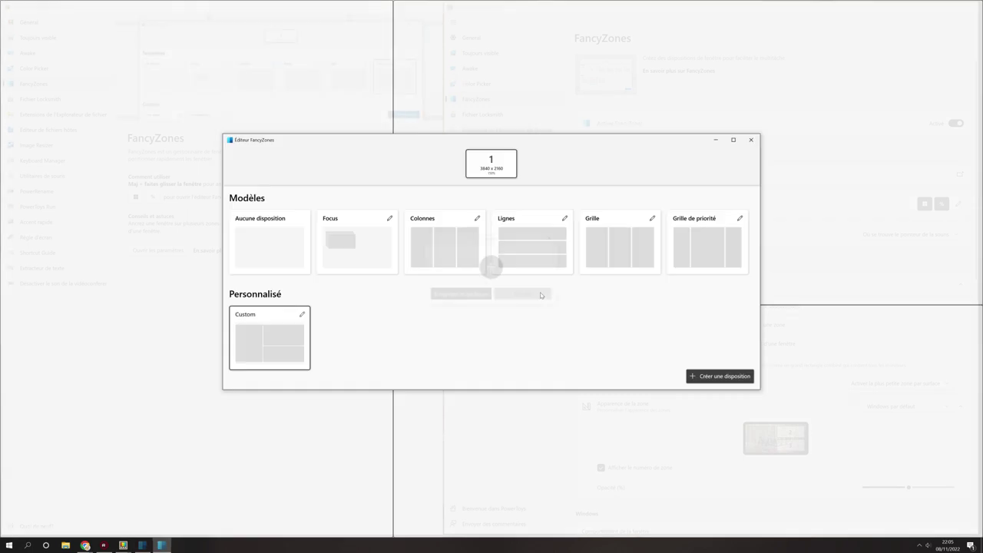
click(748, 140)
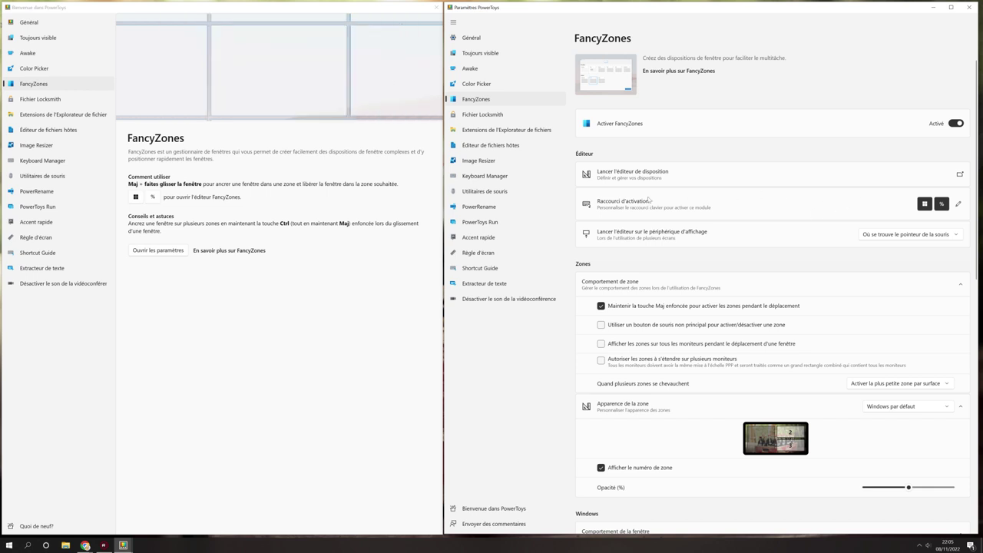
Step: Open and close a File Explorer window, and review the FancyZones settings for zones, windows, layouts and excluded applications
key(super+e)
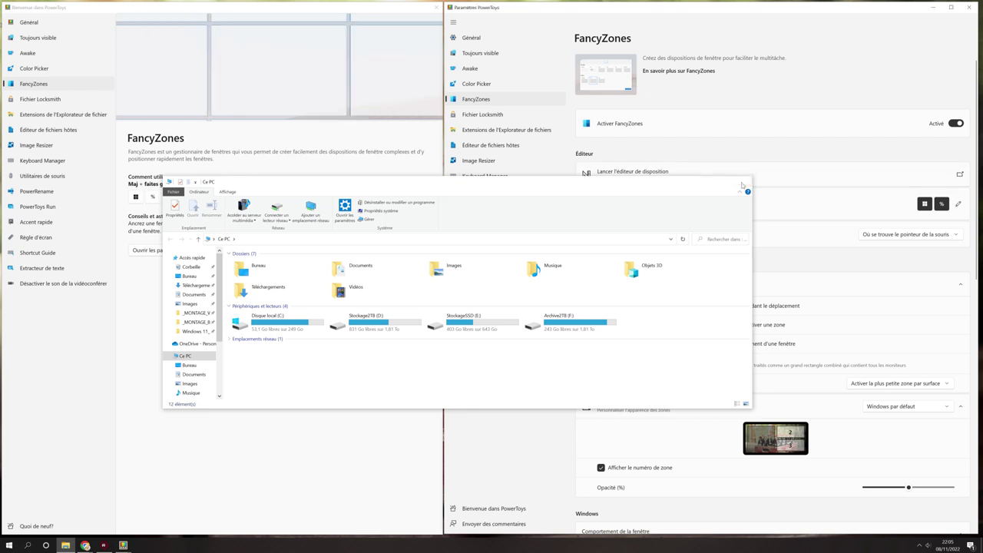
click(743, 182)
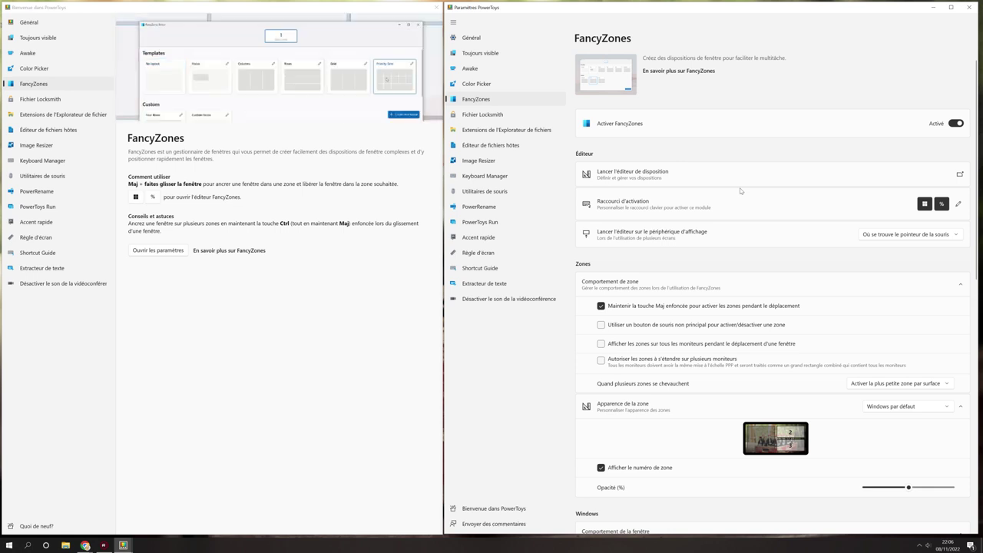
scroll(851, 296, down, 5)
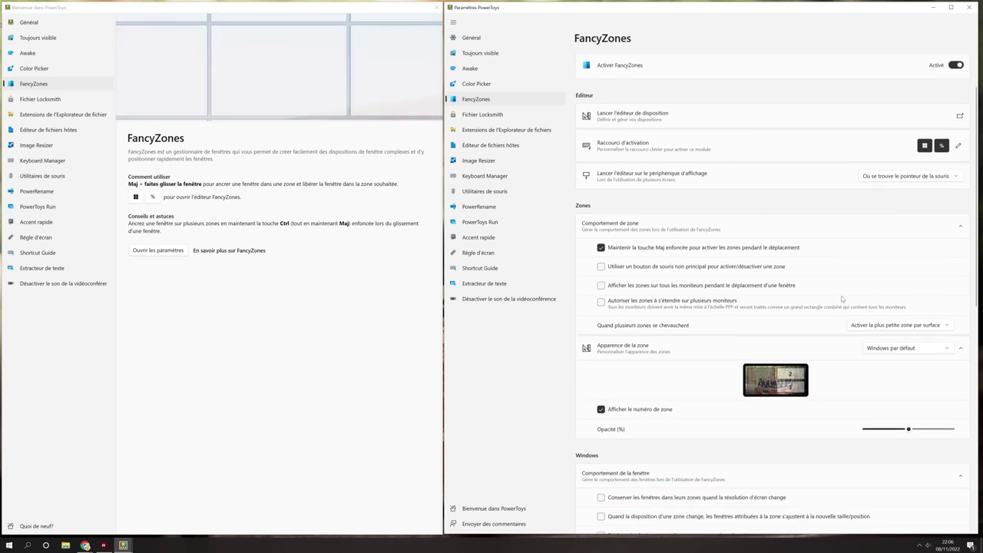
scroll(709, 254, down, 3)
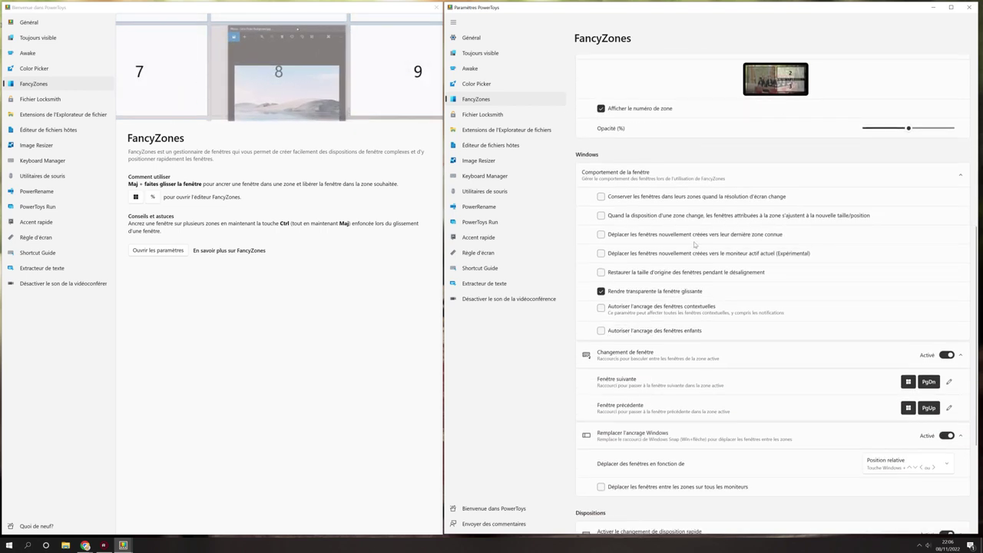
scroll(684, 245, down, 3)
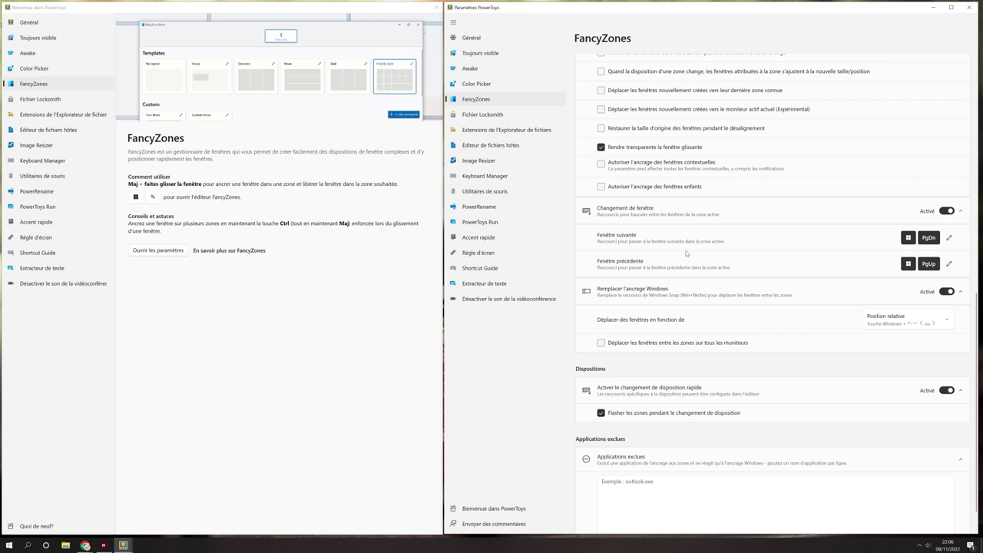
scroll(690, 270, down, 1)
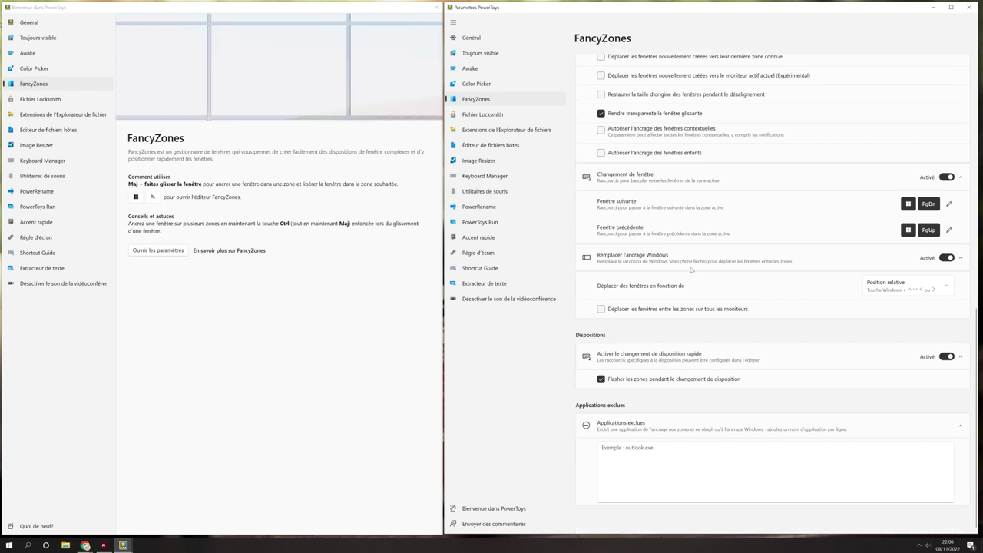
scroll(691, 270, up, 7)
scroll(691, 270, up, 5)
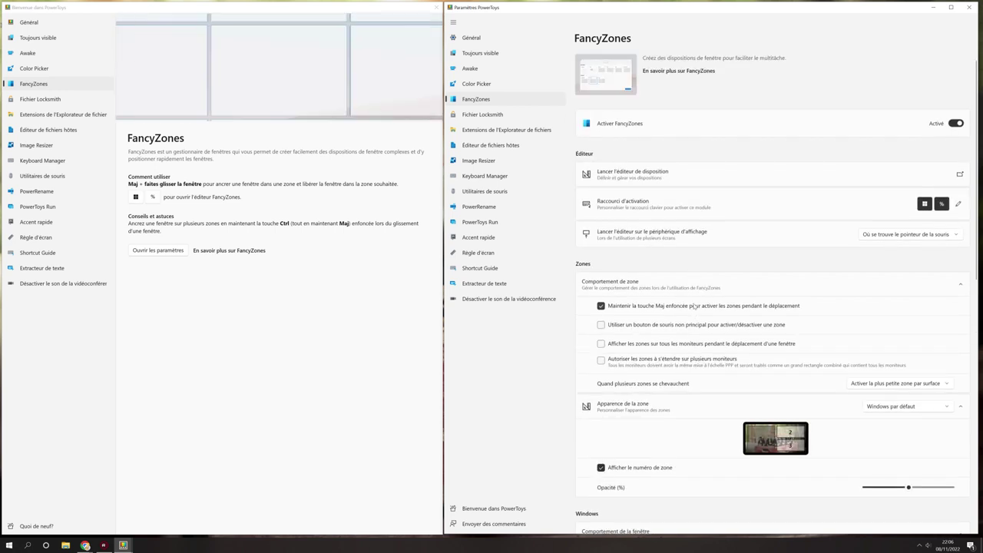
Step: Show the Fichier Locksmith page in both PowerToys windows, and create a Word document with the default name in the 3D_Print folder
click(46, 100)
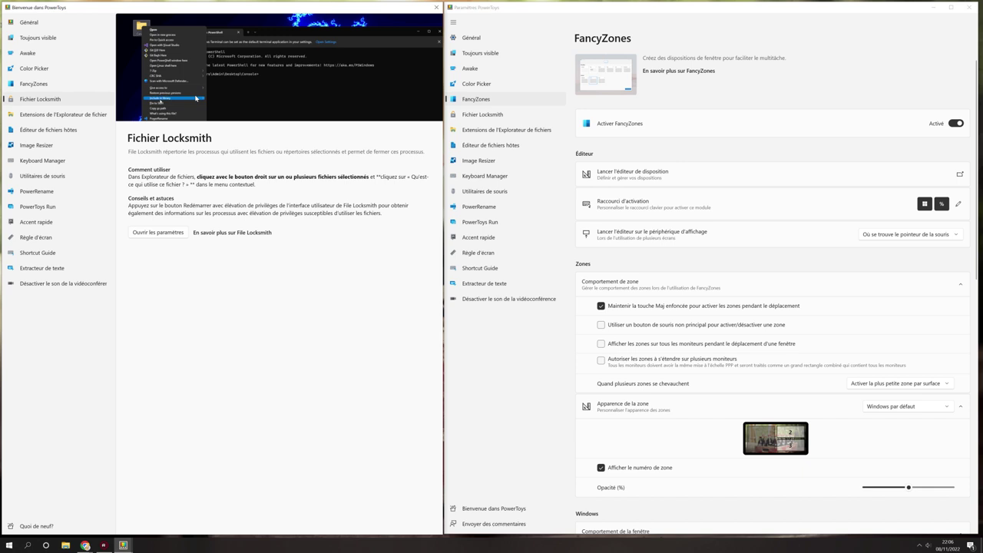
click(482, 115)
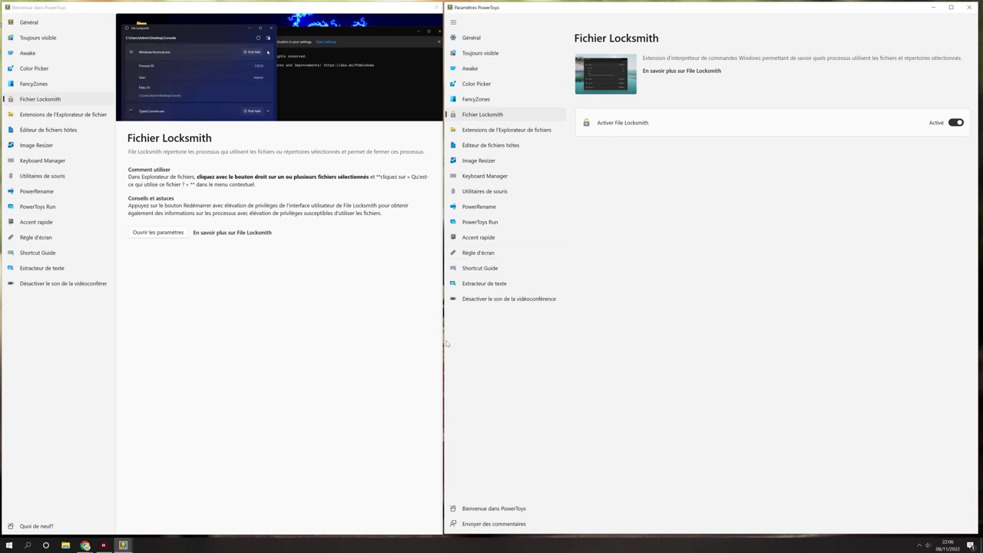
click(65, 545)
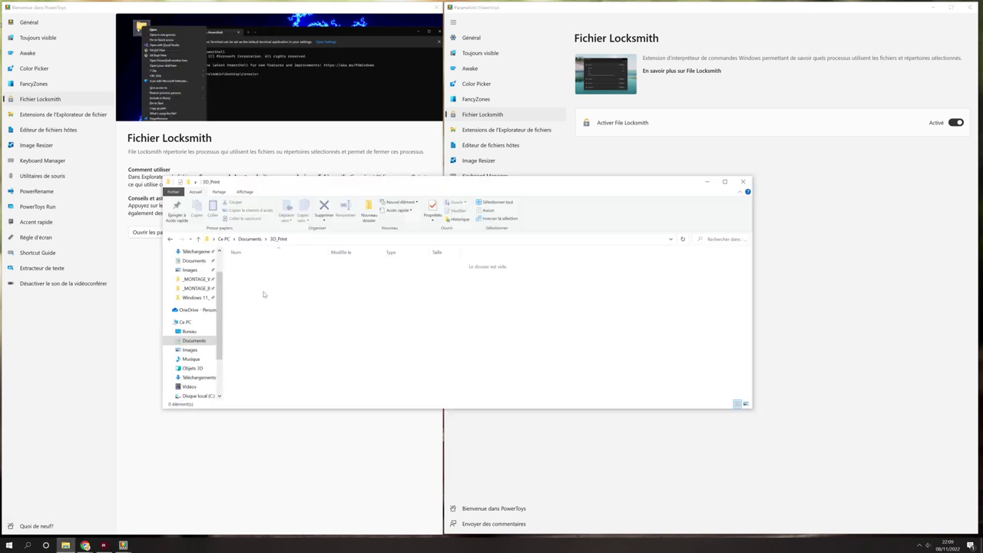
right_click(264, 293)
mouse_move(248, 393)
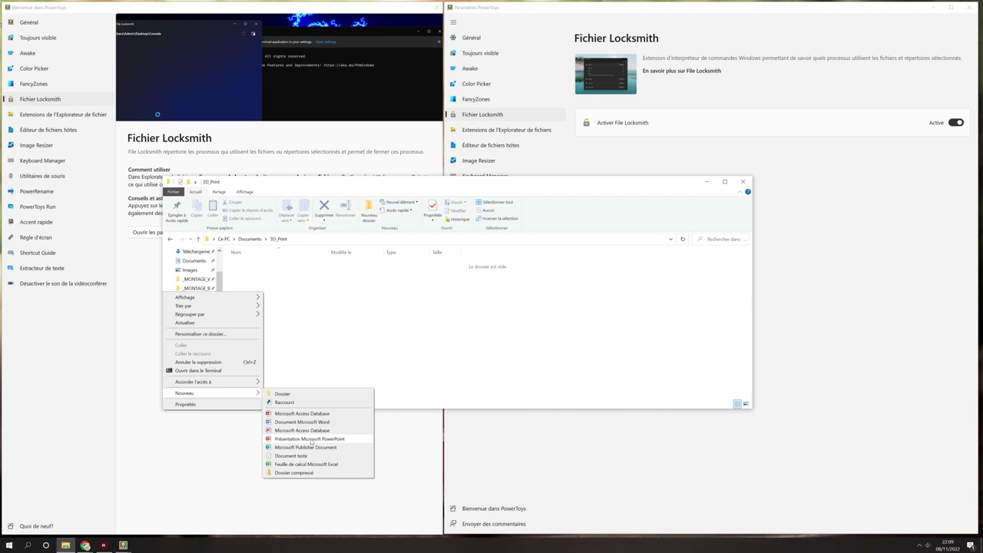
click(312, 422)
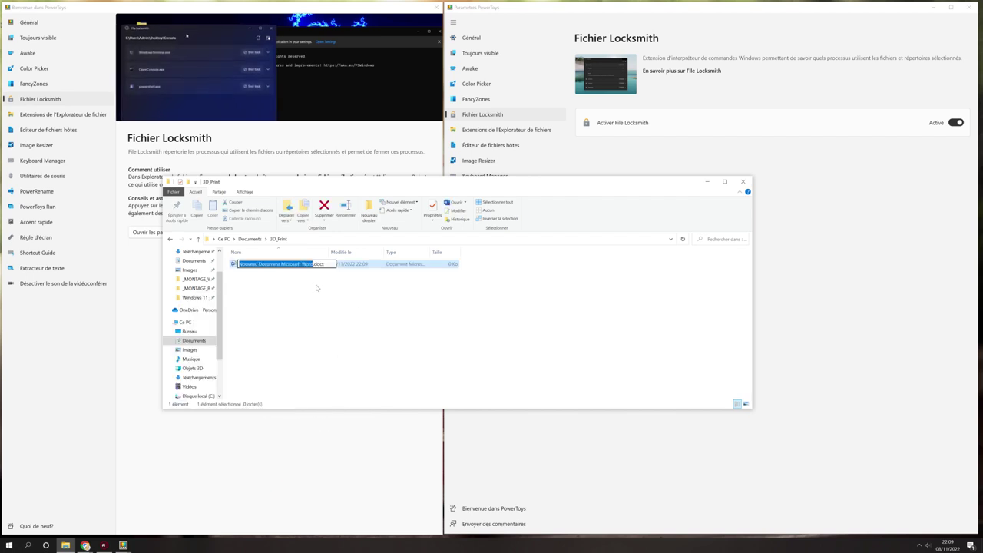
key(Return)
Step: Enter "aaa" in the new Word document, leave it open in Word, and try to delete it from the 3D_Print folder
double_click(286, 265)
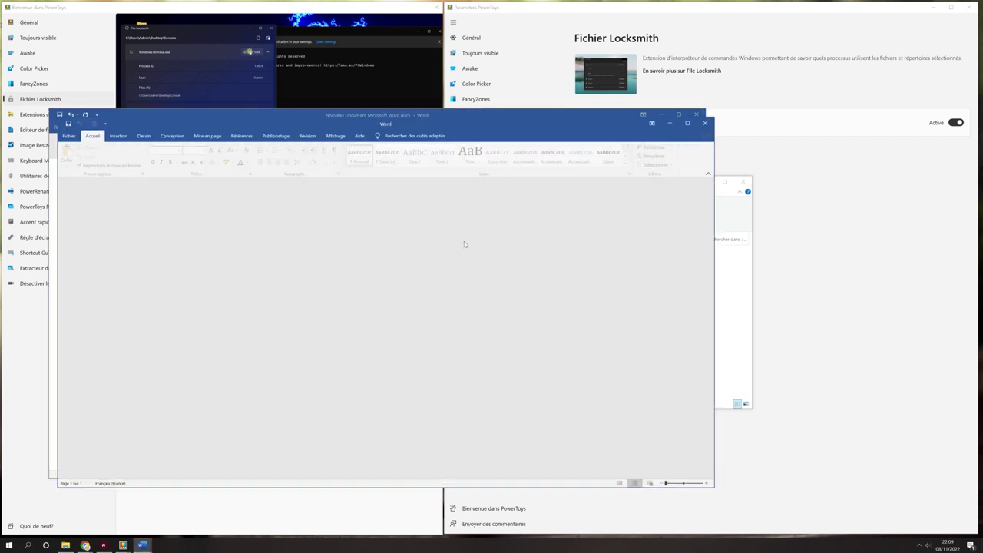
text(aaa)
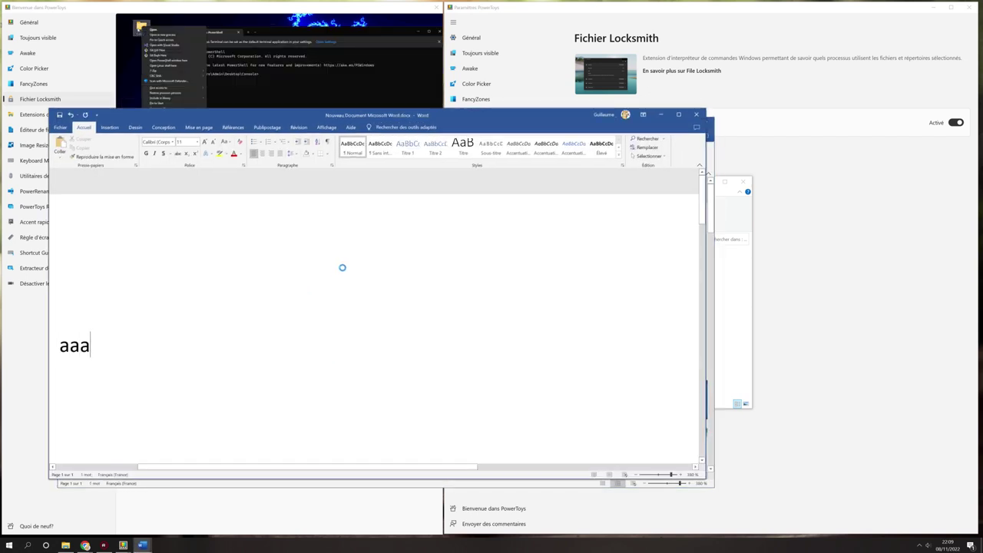
click(696, 114)
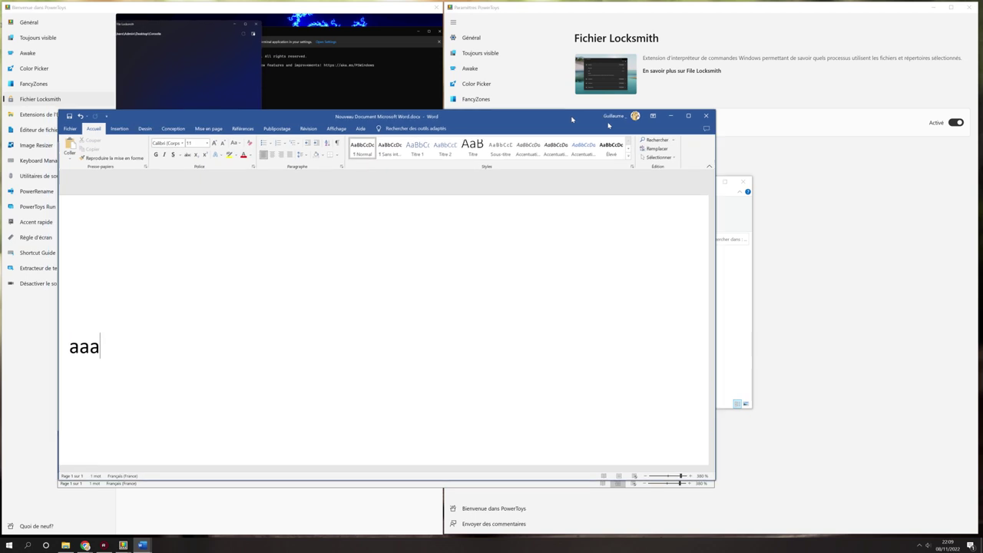
click(704, 124)
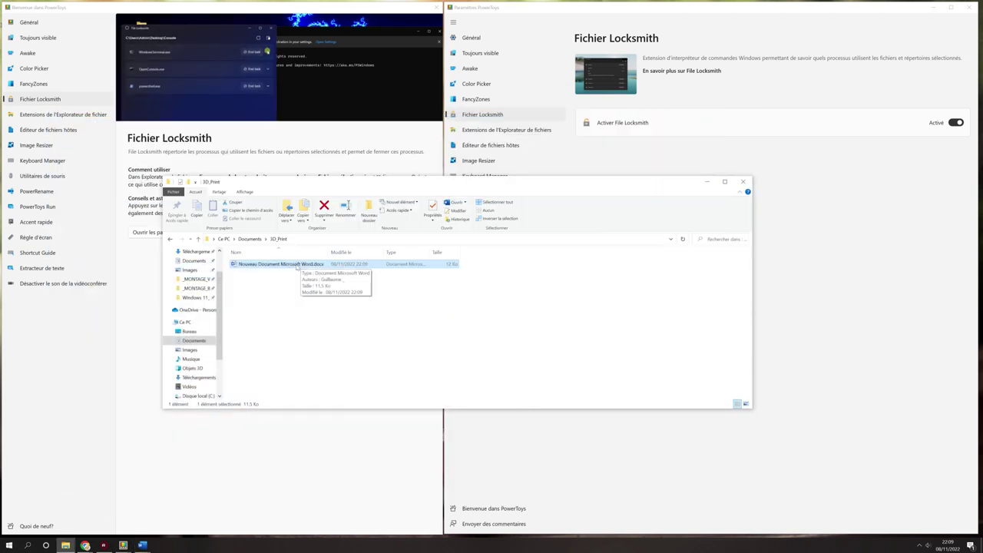
key(Delete)
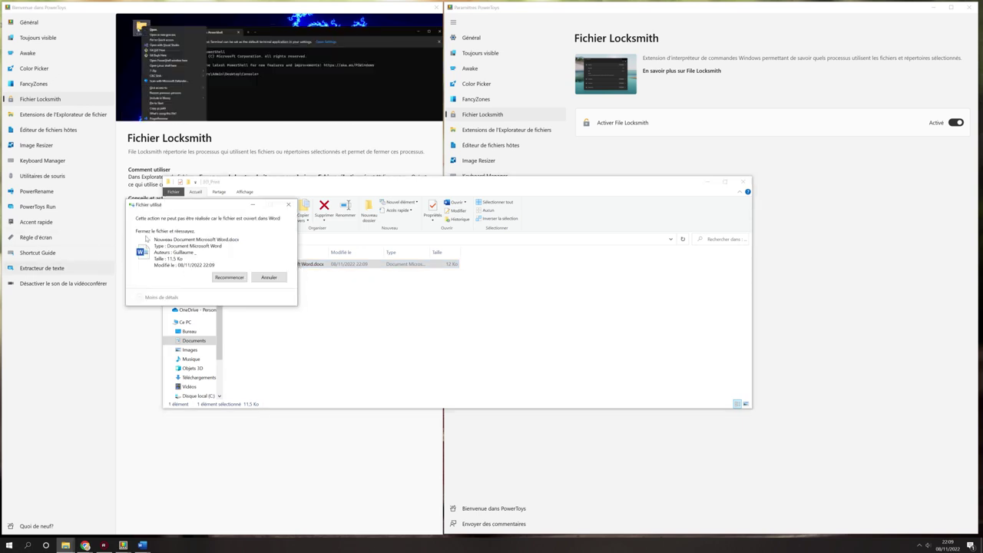
click(282, 275)
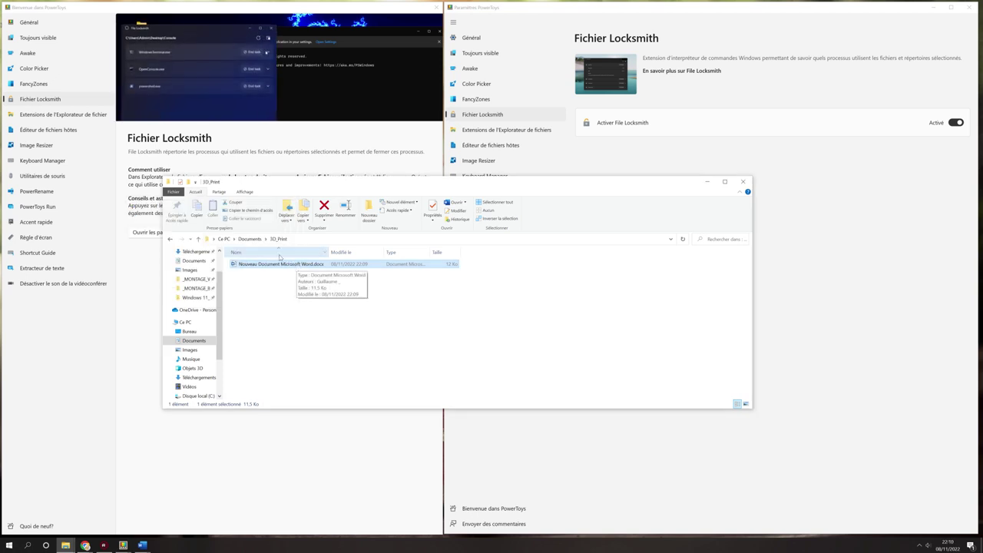
Step: Check with Fichier Locksmith what is using the Word document, expand the WINWORD.EXE details, and end that task
right_click(283, 264)
right_click(301, 265)
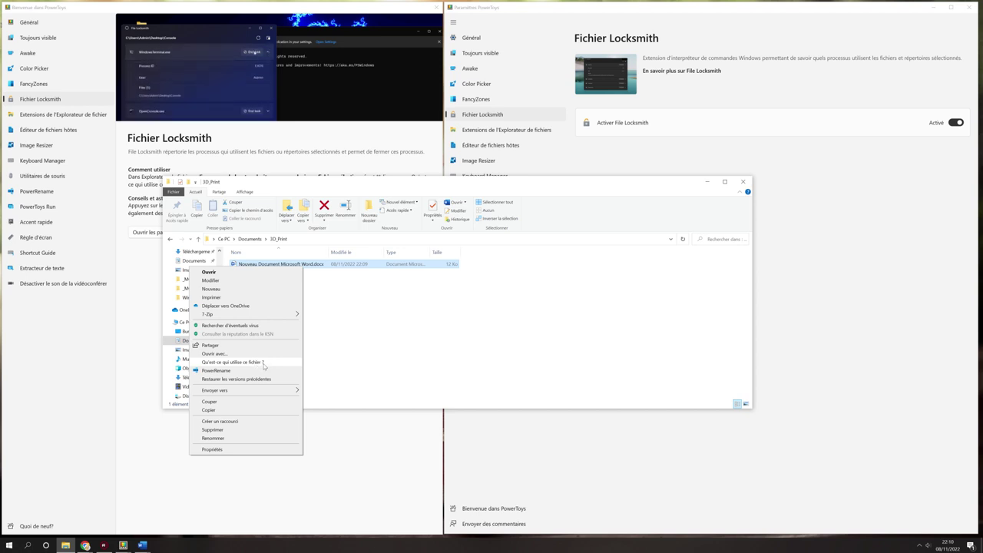
click(263, 363)
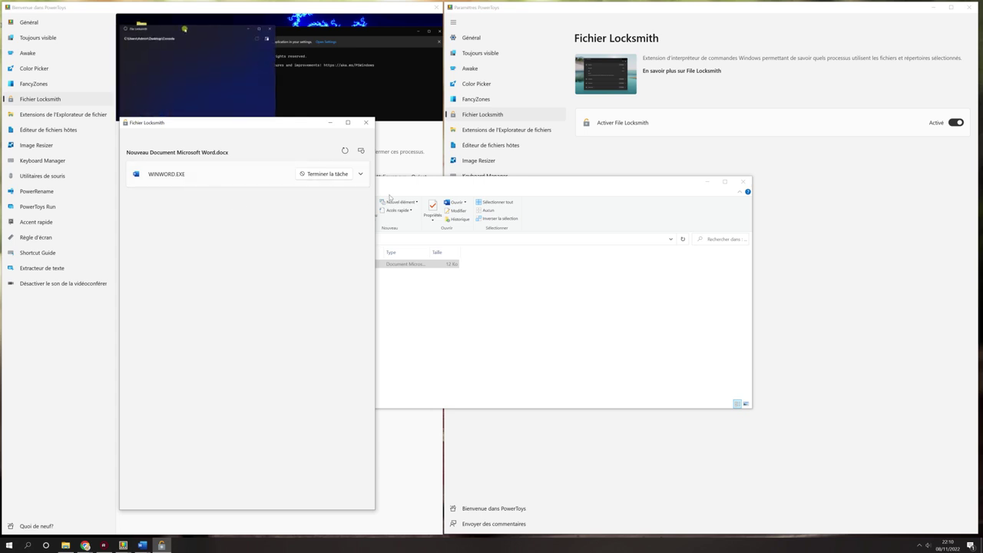
click(360, 174)
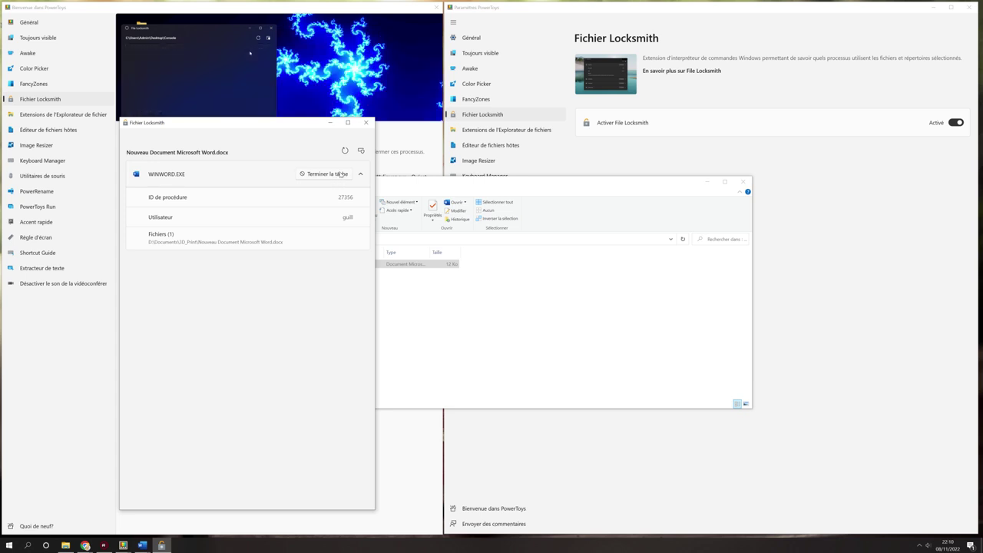
click(339, 178)
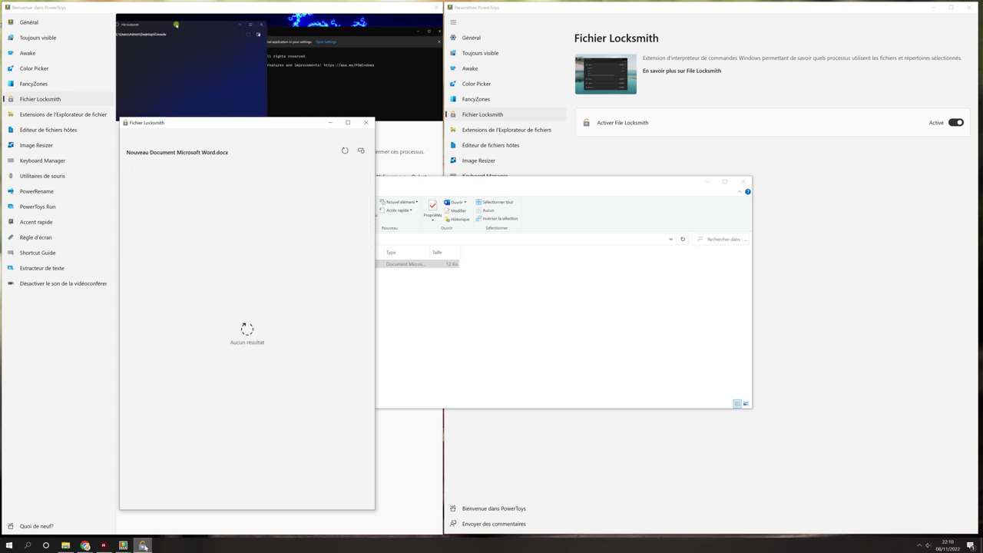
Step: Delete the Word document from the 3D_Print folder, and close the Fichier Locksmith and File Explorer windows
click(393, 265)
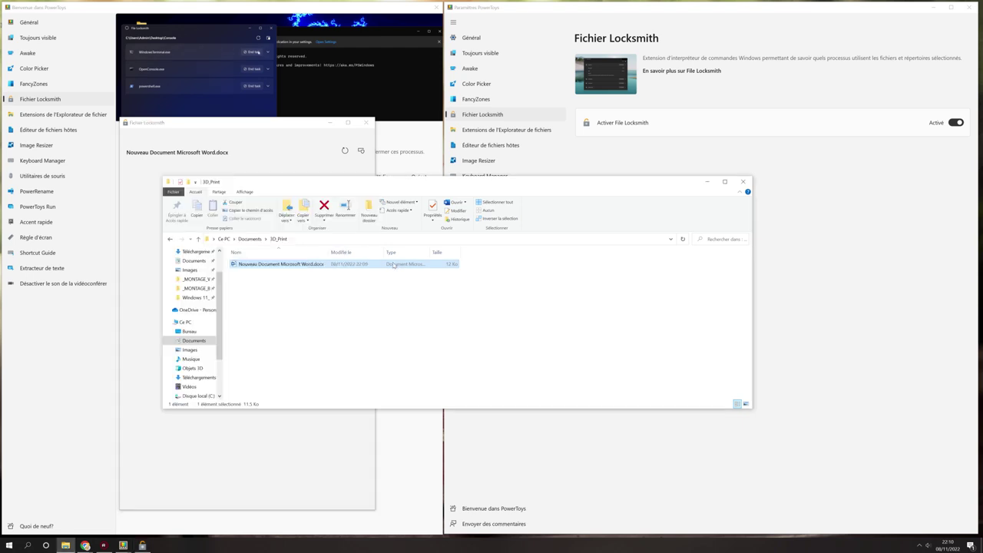
key(Delete)
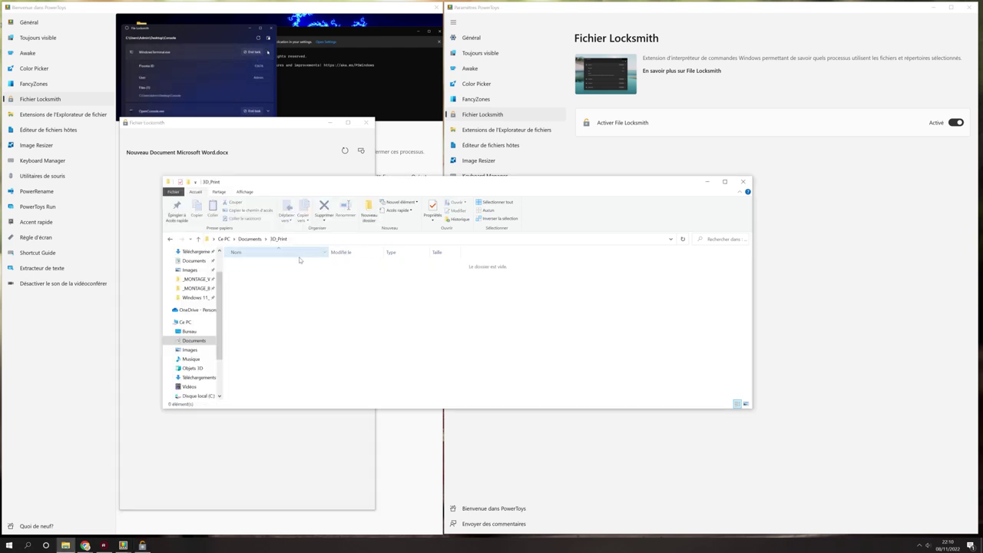
click(367, 122)
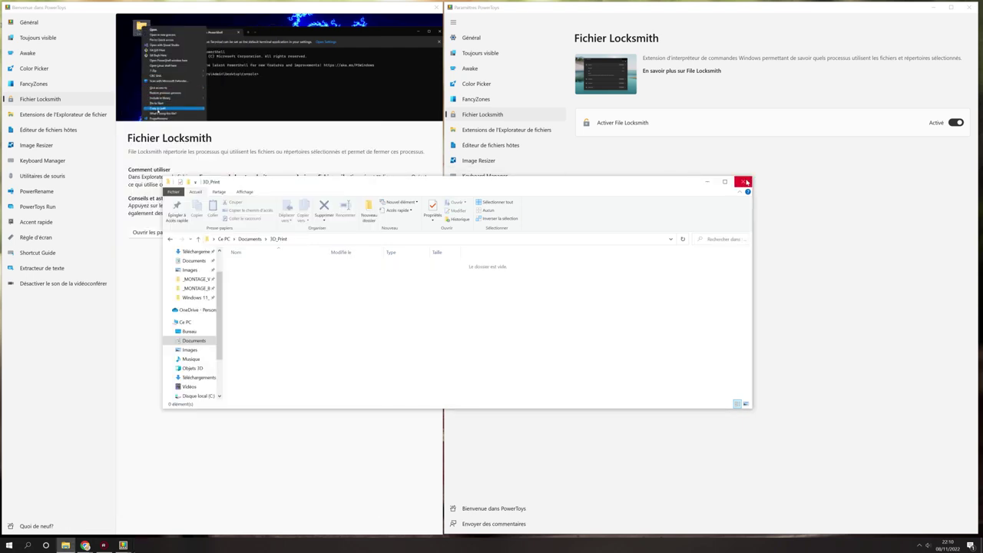
click(742, 181)
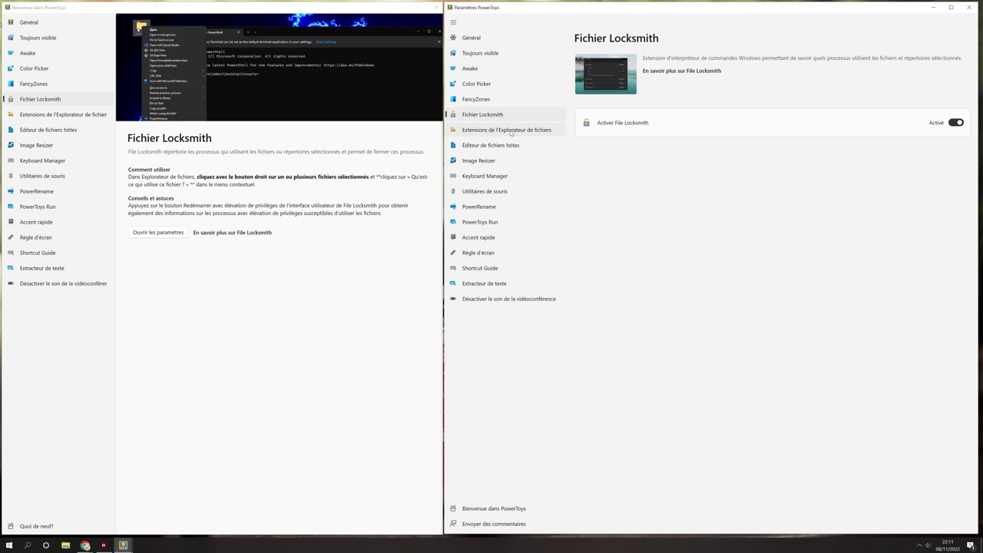
Step: Show the File Explorer extensions page in both PowerToys windows, and turn on the preview pane in the 3D_Print folder
click(510, 131)
click(57, 119)
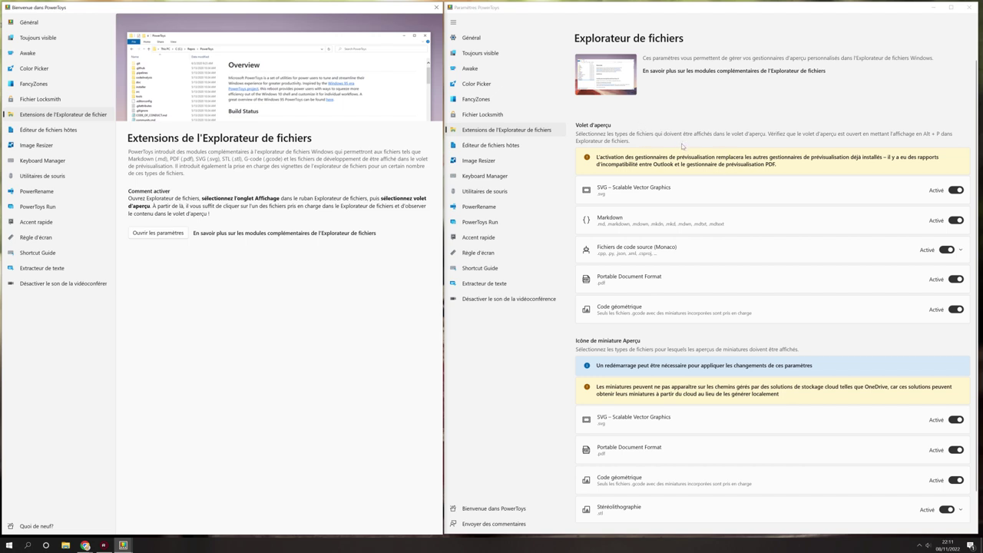
click(66, 546)
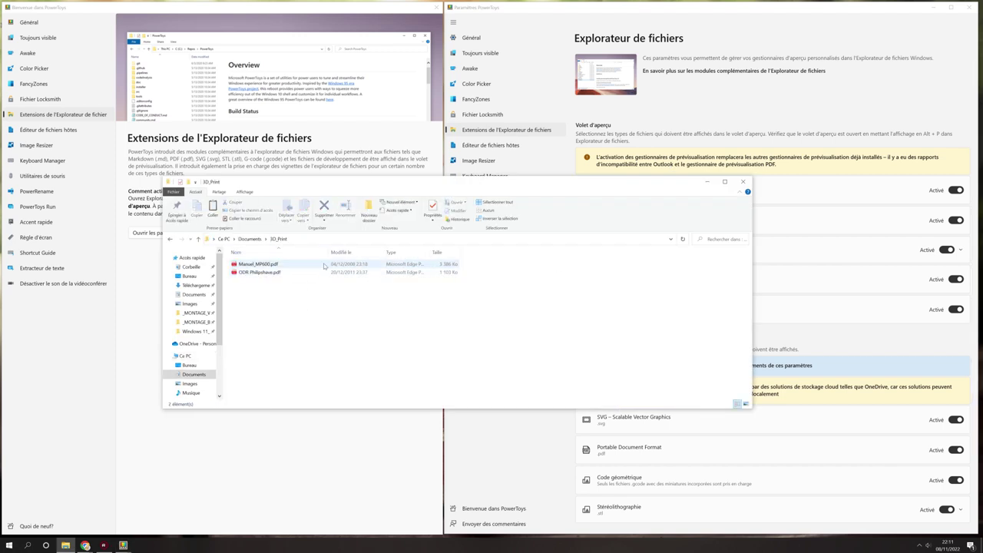
scroll(226, 200, down, 2)
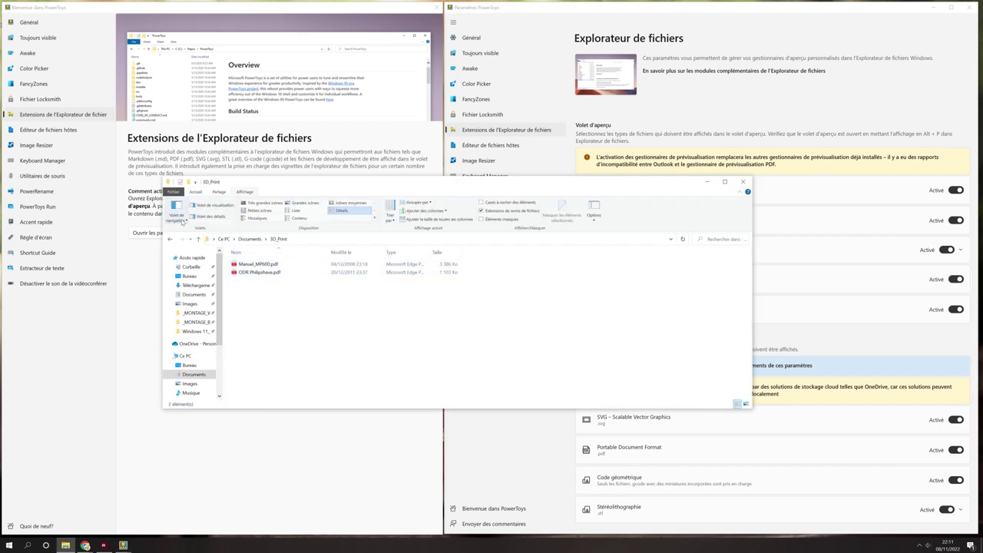
click(218, 208)
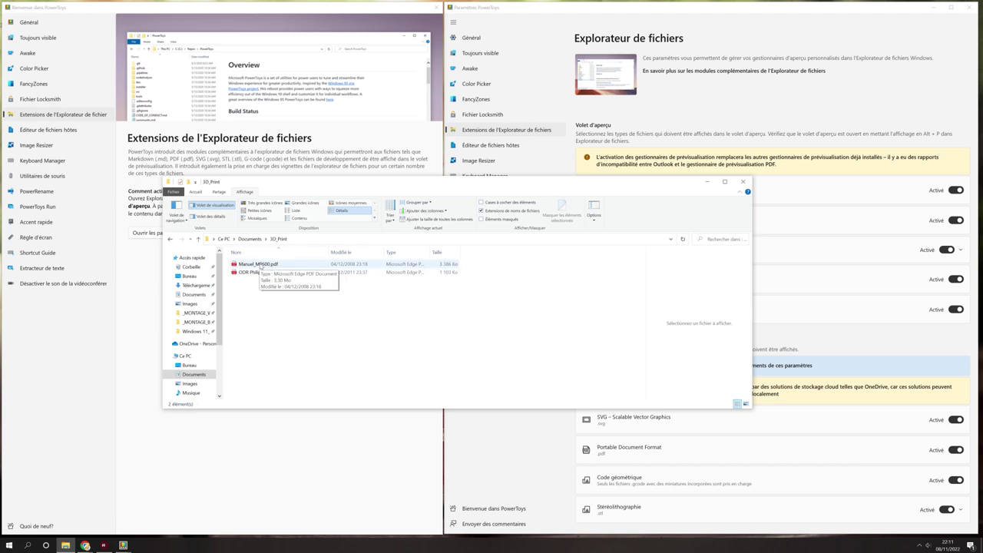
Step: Move the File Explorer window aside, preview Manuel_MP600.pdf in the preview pane, and close the window
drag(613, 195, 417, 207)
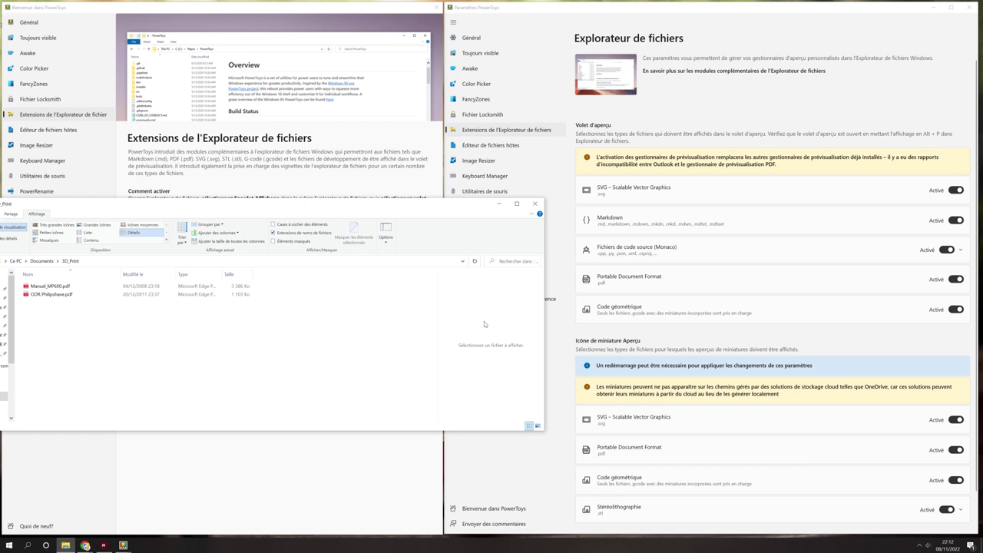
click(76, 286)
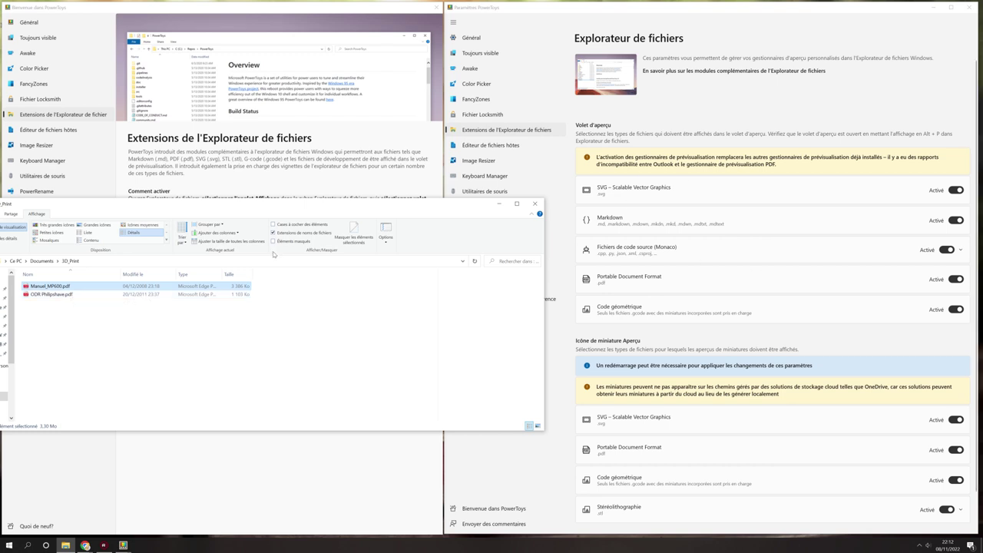
drag(507, 212, 582, 225)
shift+click(148, 308)
key(alt+F4)
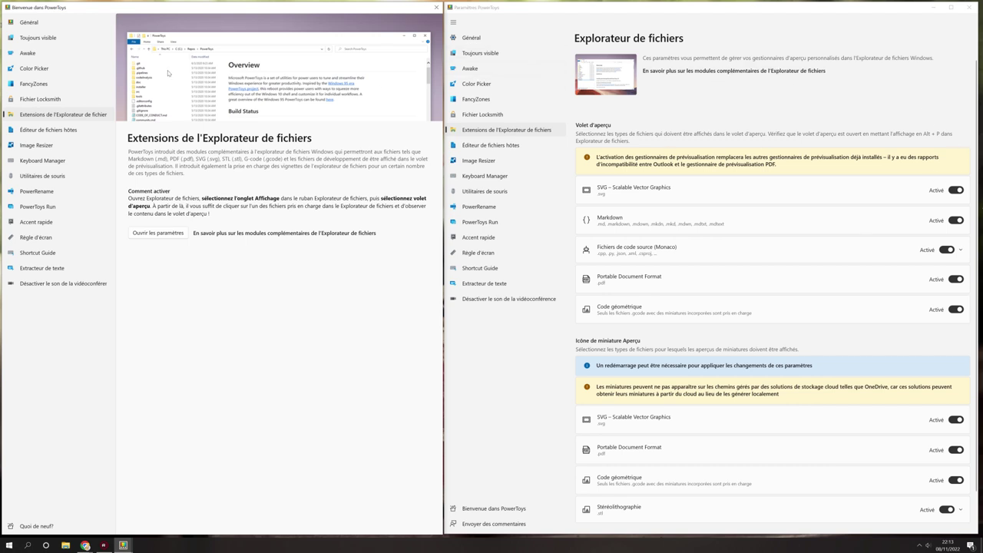
Step: Show the Éditeur de fichiers hôtes page in both the PowerToys welcome and settings windows
click(63, 130)
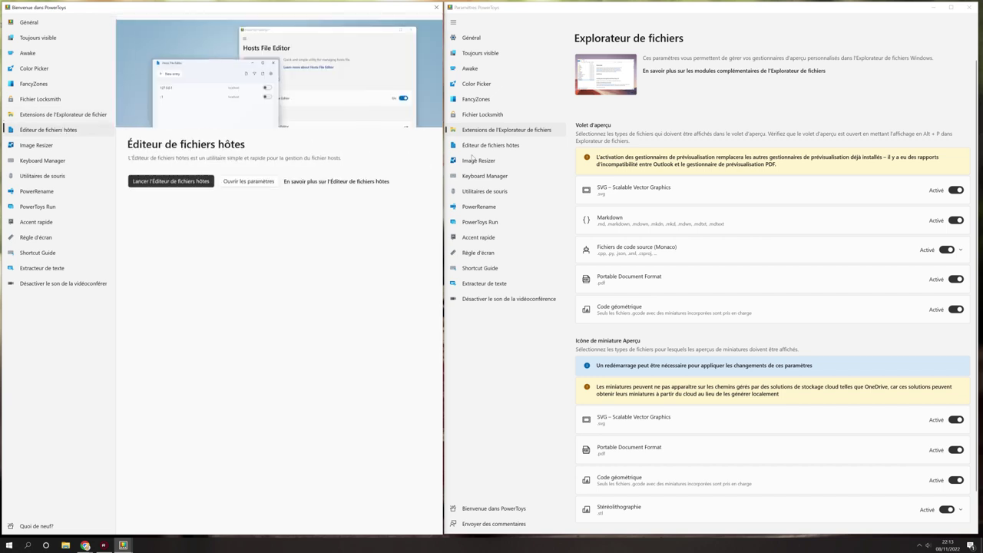
click(486, 145)
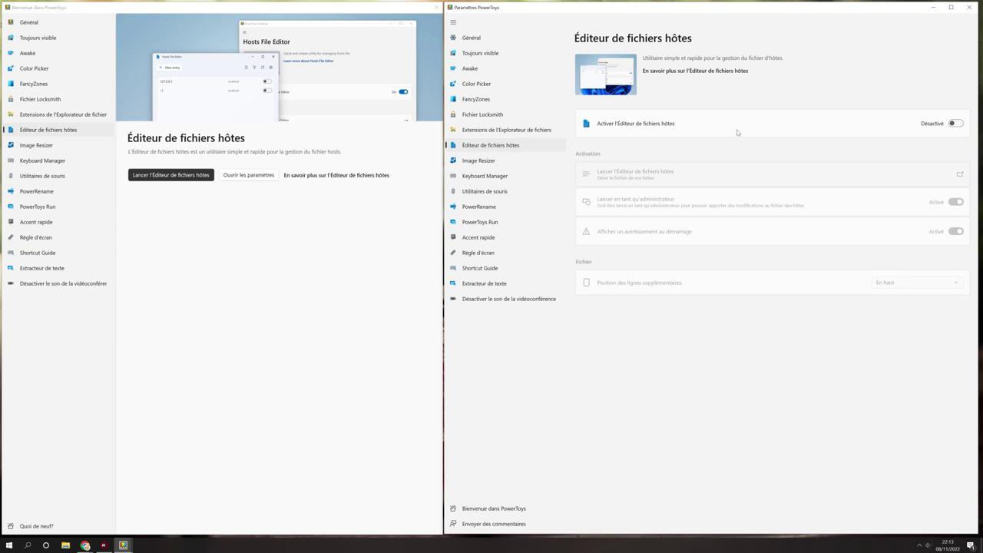
Step: Enable the Éditeur de fichiers hôtes, launch it with its warning accepted, and close it after viewing the host entries
click(955, 123)
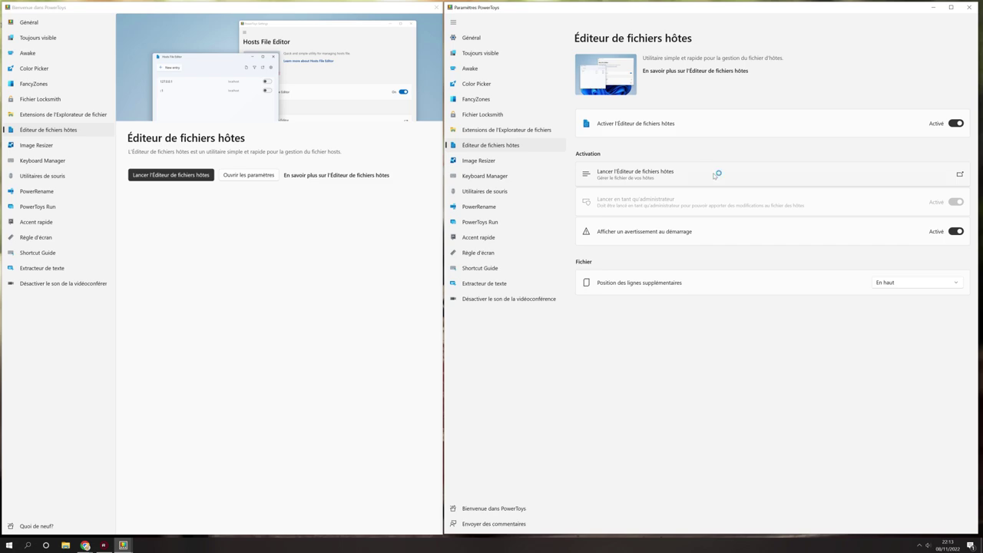
click(714, 171)
click(460, 324)
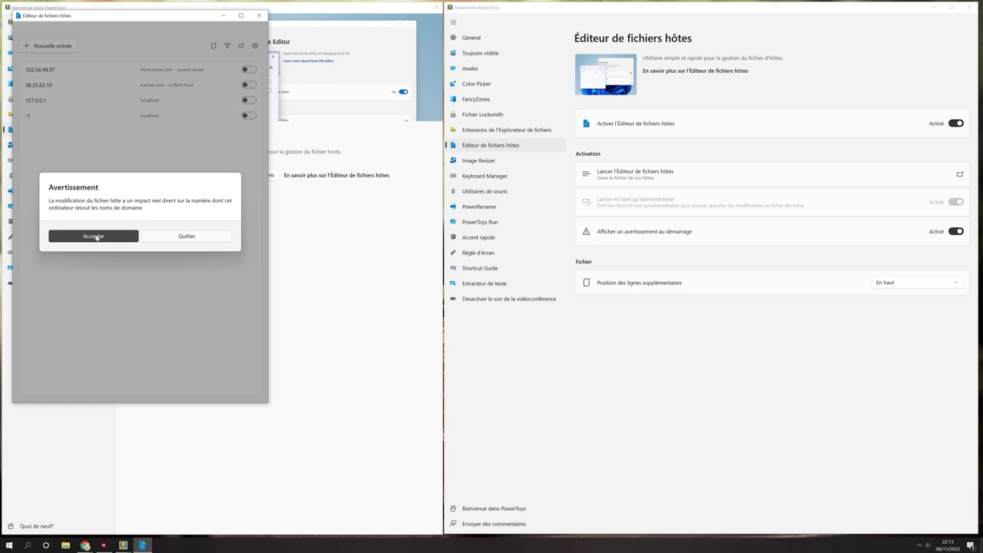
click(96, 238)
drag(139, 23, 502, 103)
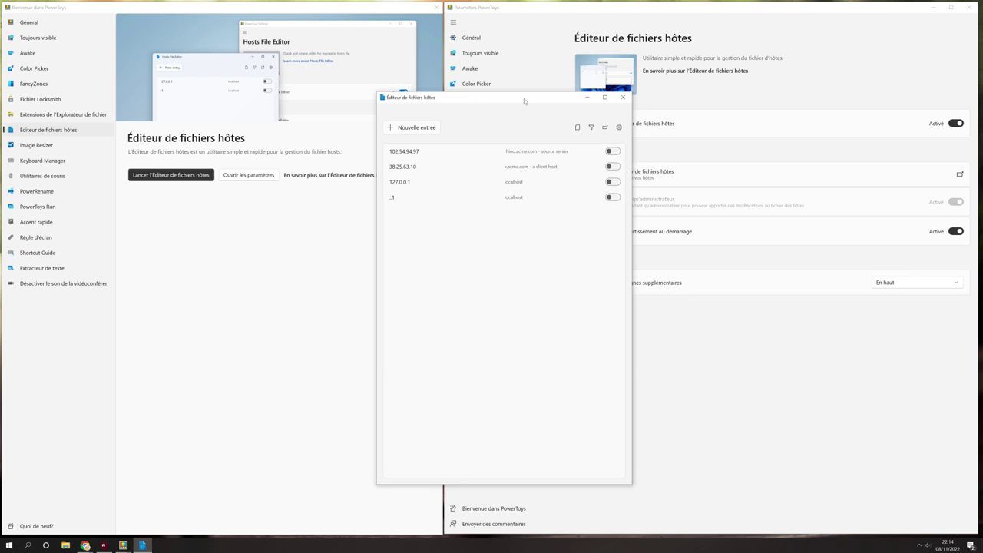
click(623, 97)
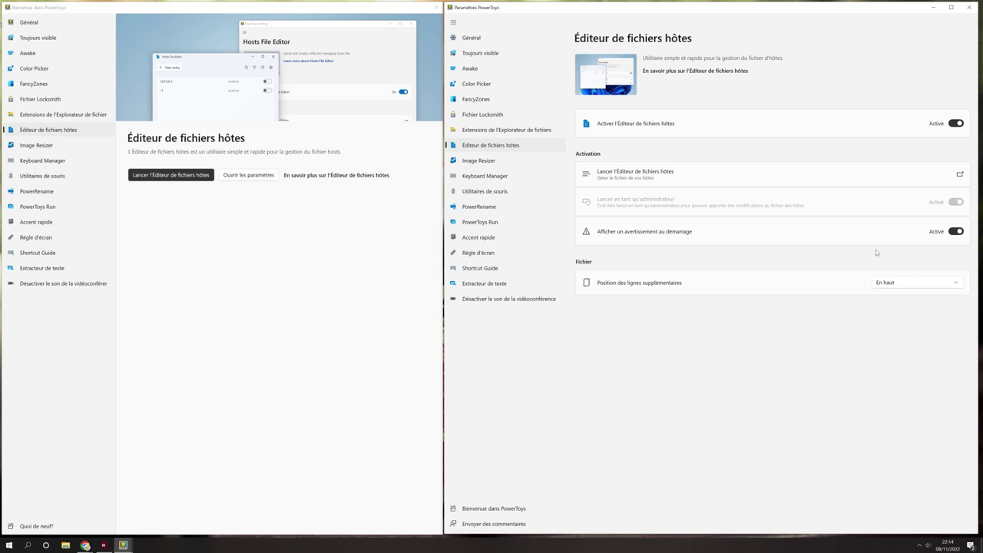
Step: Turn off the hosts file editor's startup warning, and disable the Éditeur de fichiers hôtes
click(958, 232)
click(914, 282)
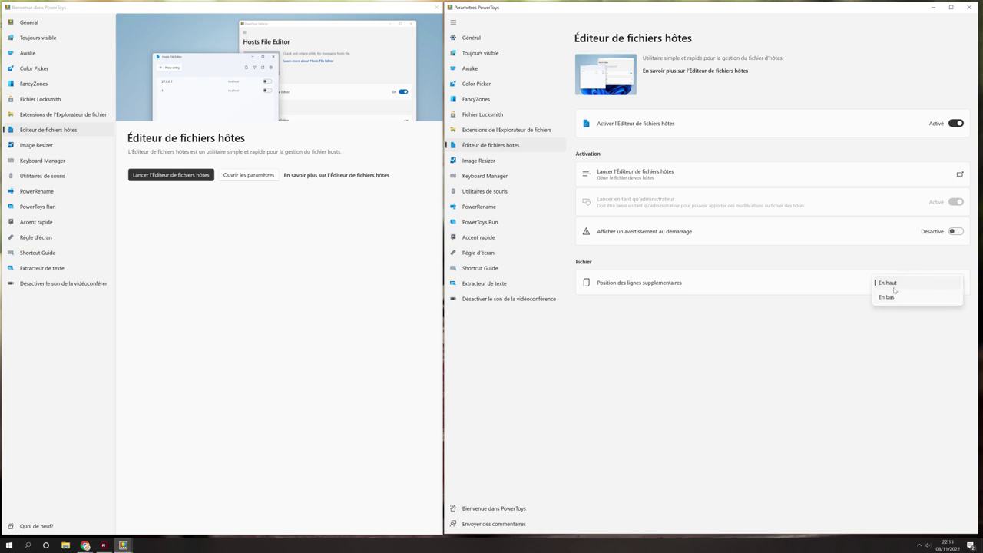
click(949, 127)
click(954, 123)
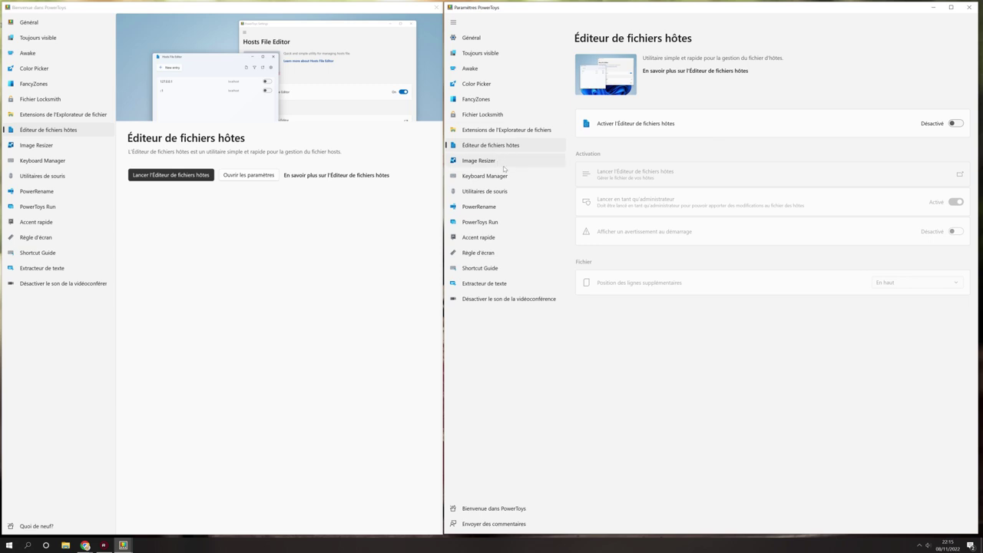
Step: Show the Image Resizer page in both the PowerToys welcome and settings windows
click(54, 145)
click(481, 162)
click(489, 163)
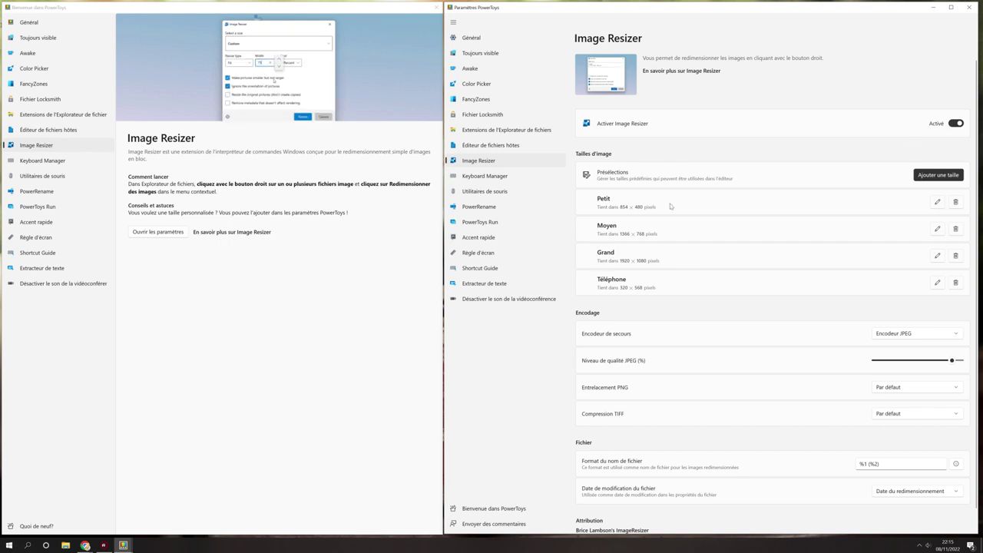
Step: Add an image size preset named 10% with a width of 10 and the unit Pourcentage
click(938, 175)
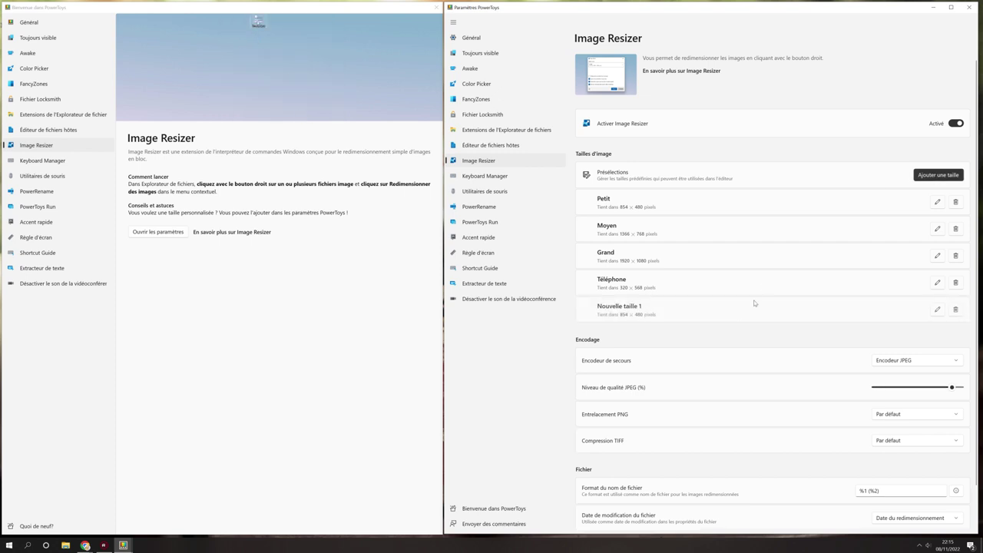
click(937, 310)
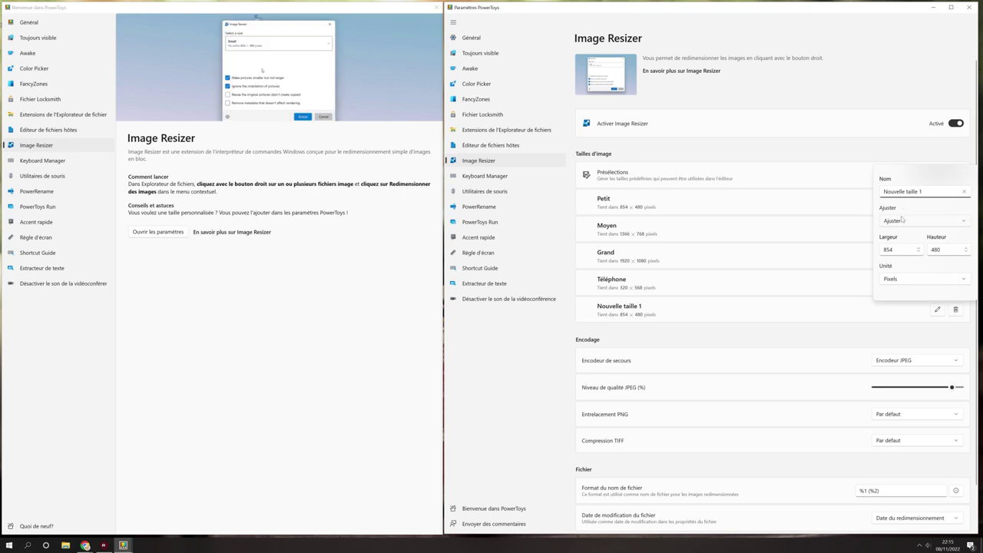
click(935, 224)
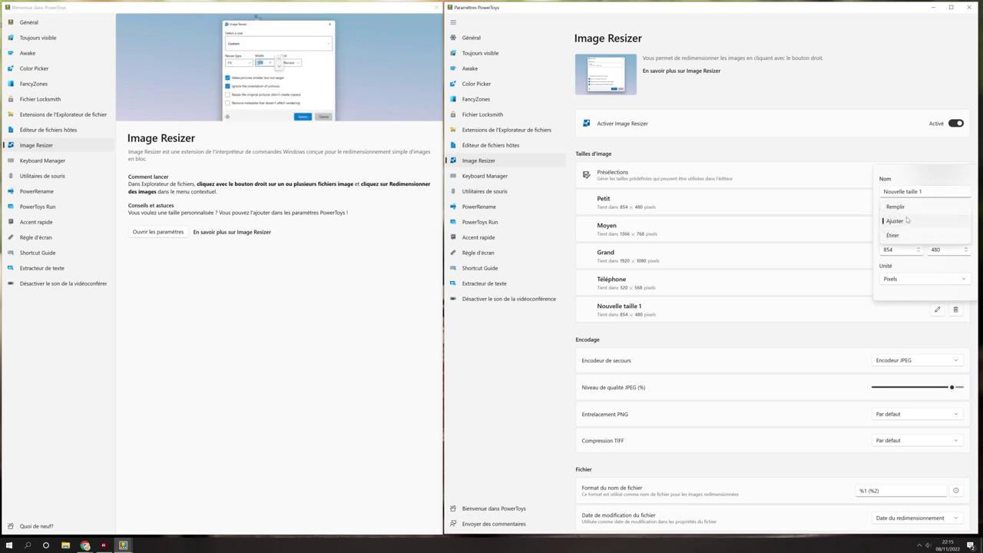
click(910, 178)
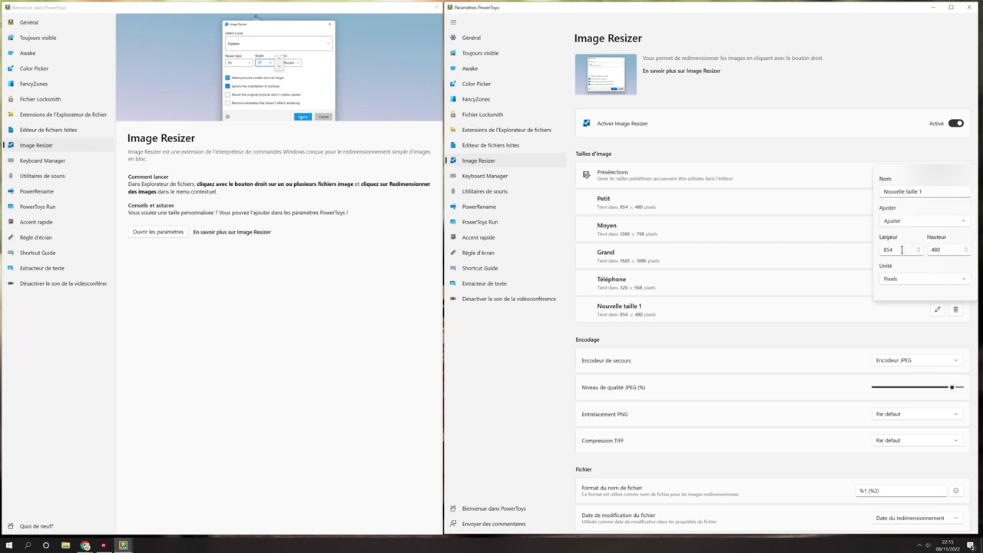
click(929, 290)
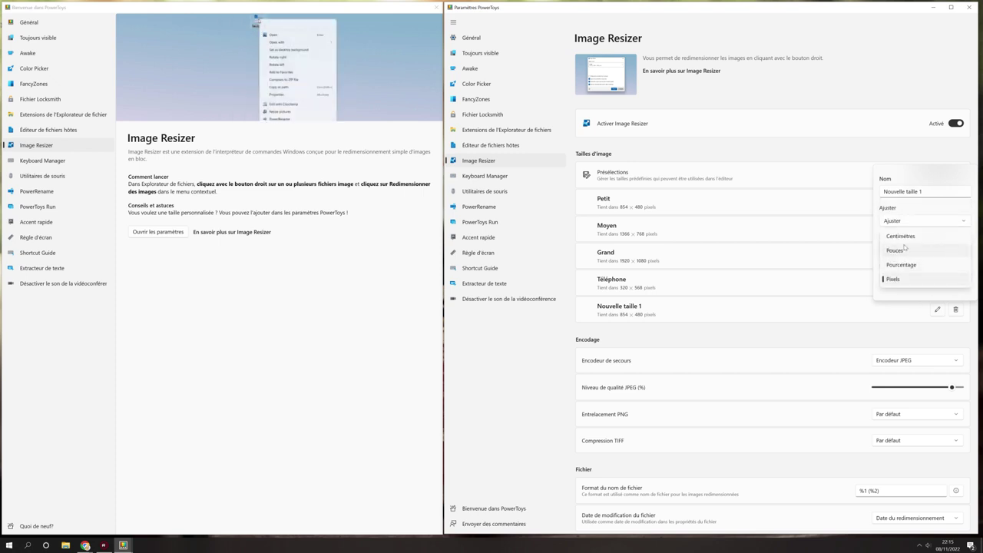
click(908, 202)
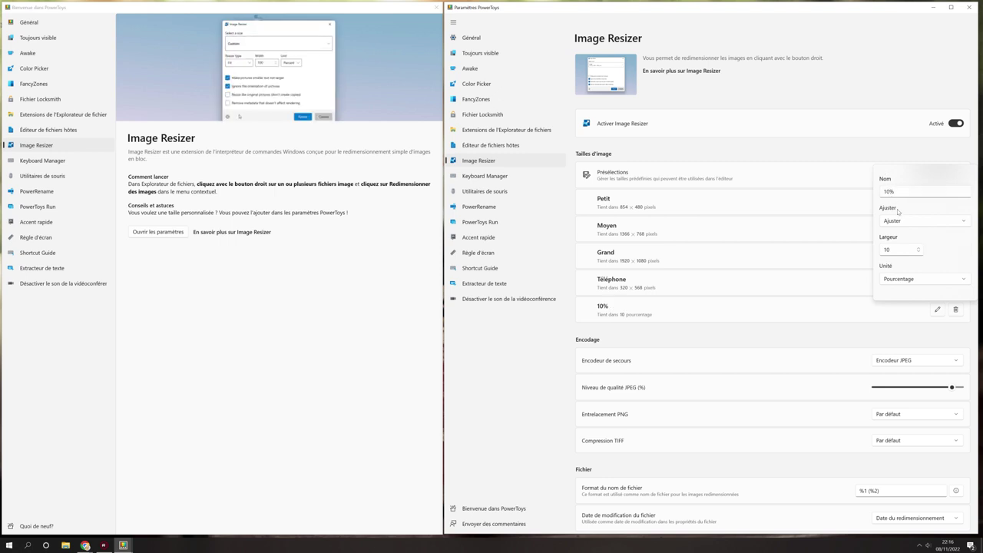
click(914, 287)
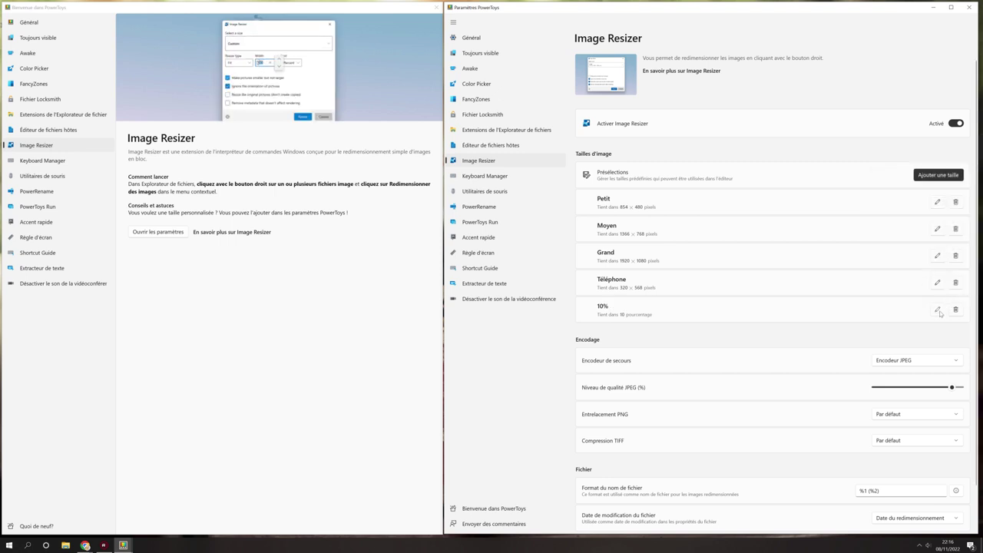
Step: Look at the unit choices of the 10% preset, and delete the preset
click(938, 310)
click(926, 280)
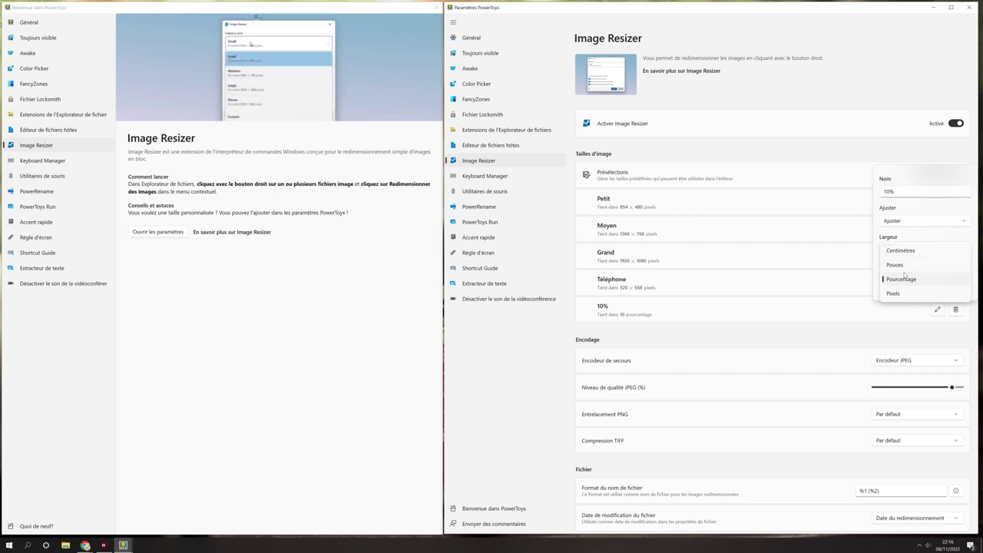
click(897, 330)
click(958, 317)
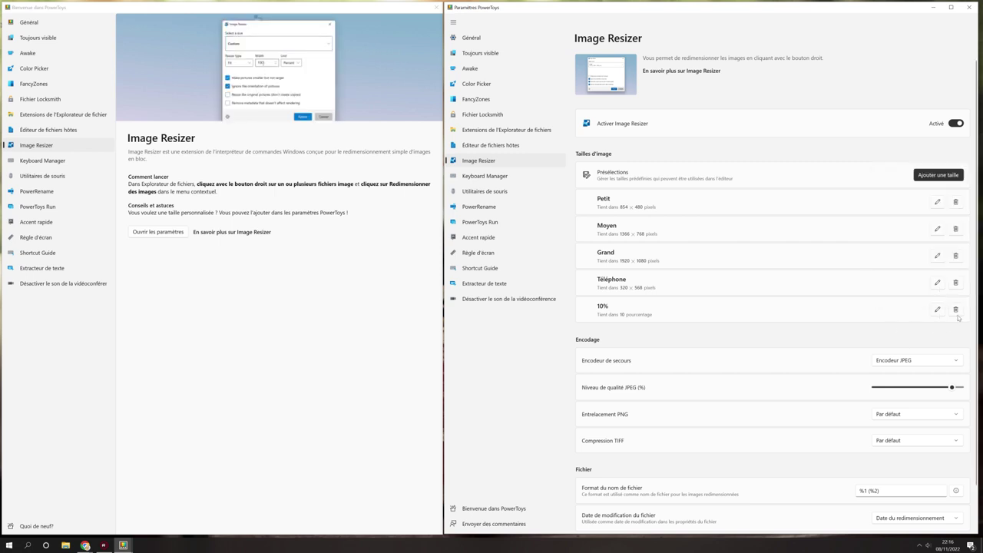
click(956, 310)
click(694, 298)
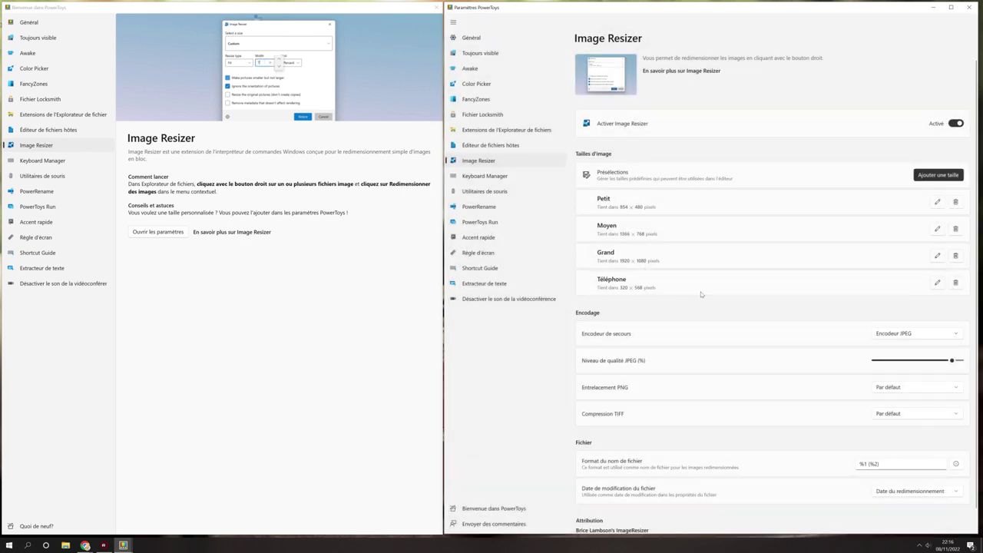
Step: Switch to File Explorer and create Petit (854 × 480 pixels) copies of dashboard_proxy.jpg and dashboard_version_update.jpg with Image Resizer
key(alt+Tab)
click(140, 364)
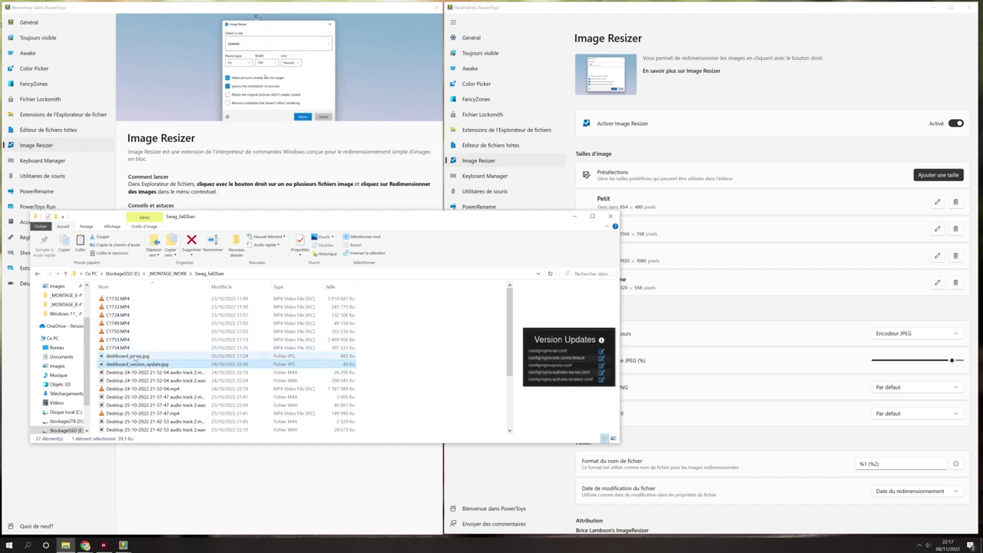
ctrl+click(137, 357)
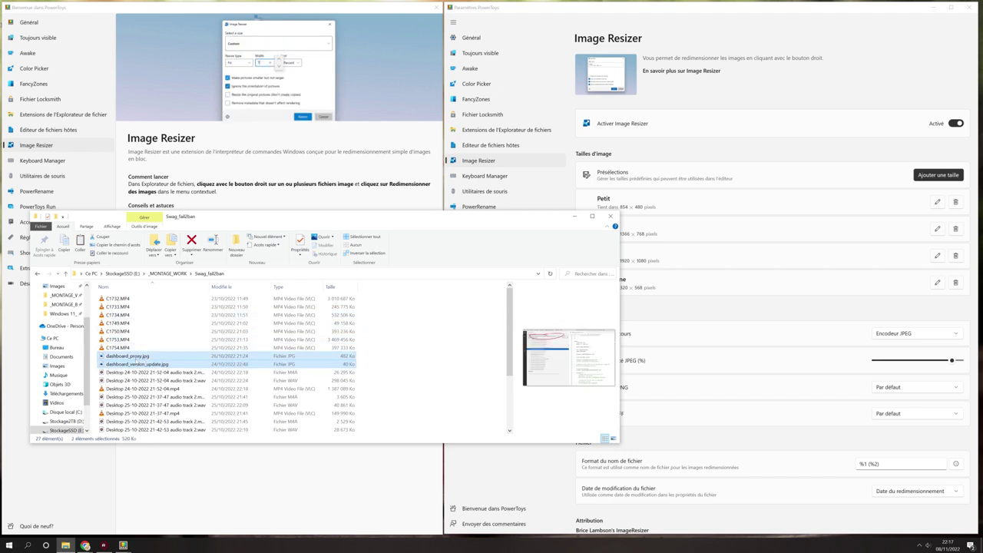
right_click(135, 361)
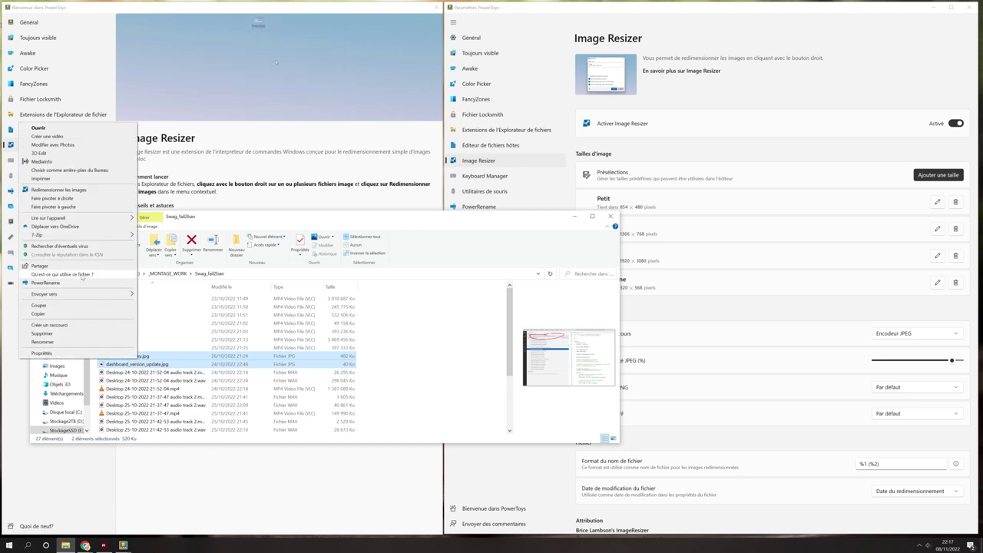
click(74, 190)
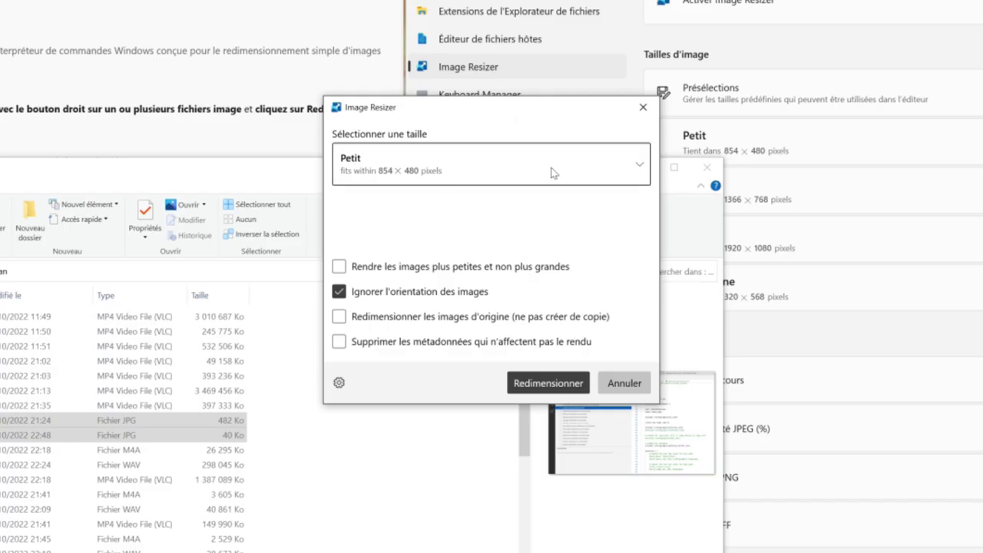
click(510, 220)
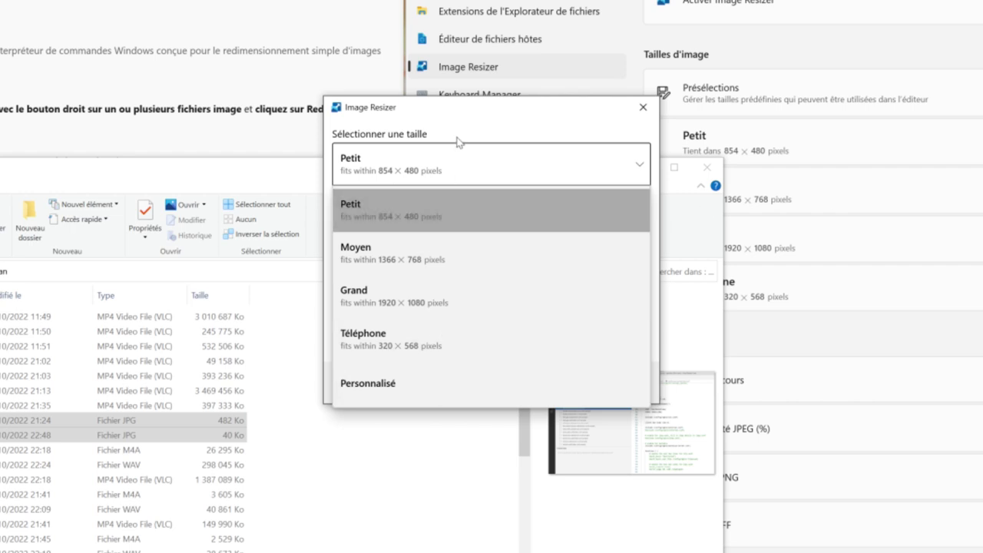
key(Escape)
key(Escape)
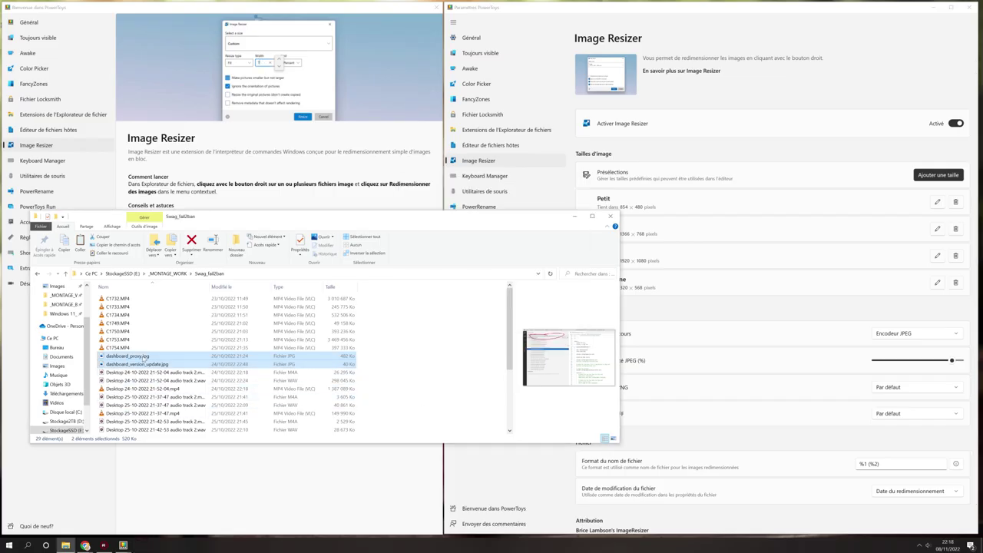
Step: Compare the file sizes of the Petit copies with the original JPG images, and minimize the File Explorer window
click(147, 358)
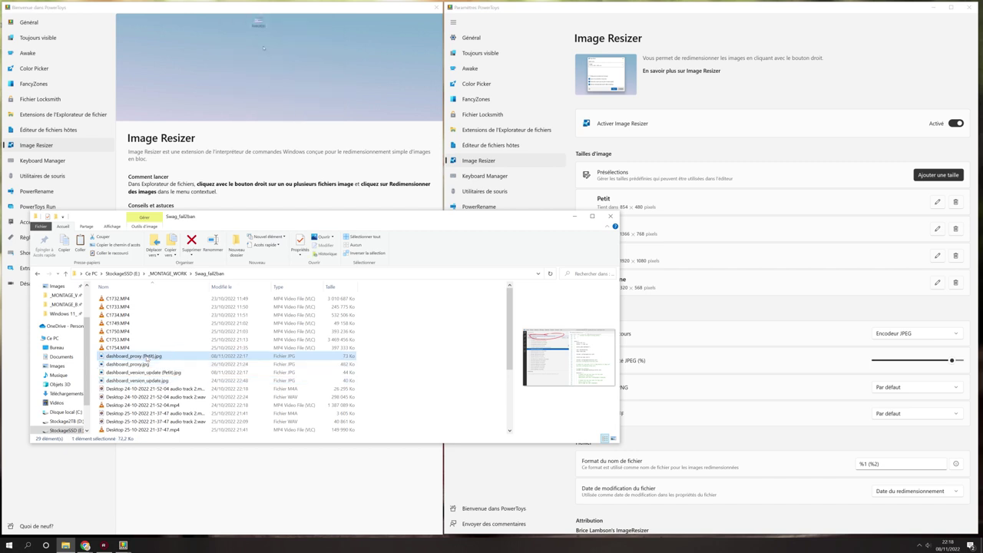
click(146, 364)
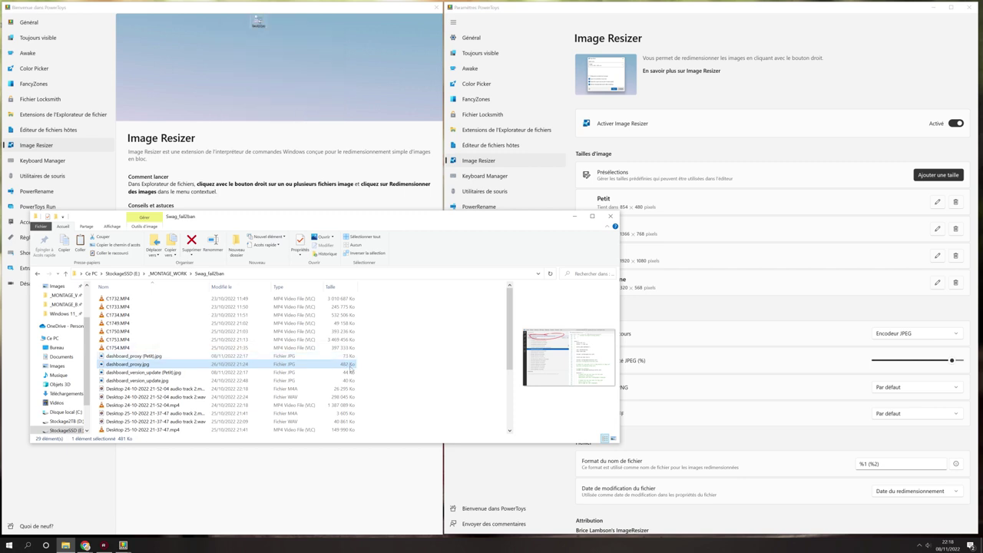
click(347, 381)
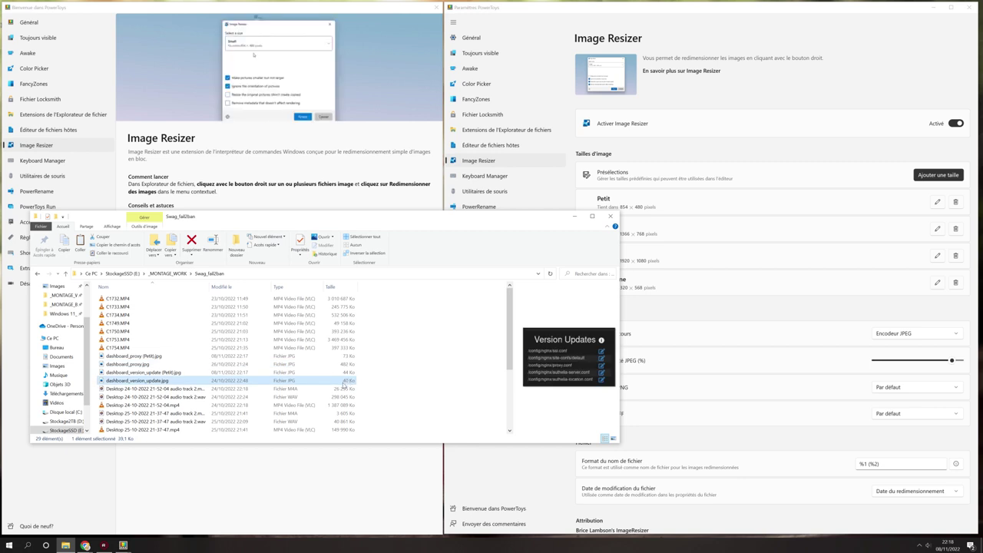
click(343, 374)
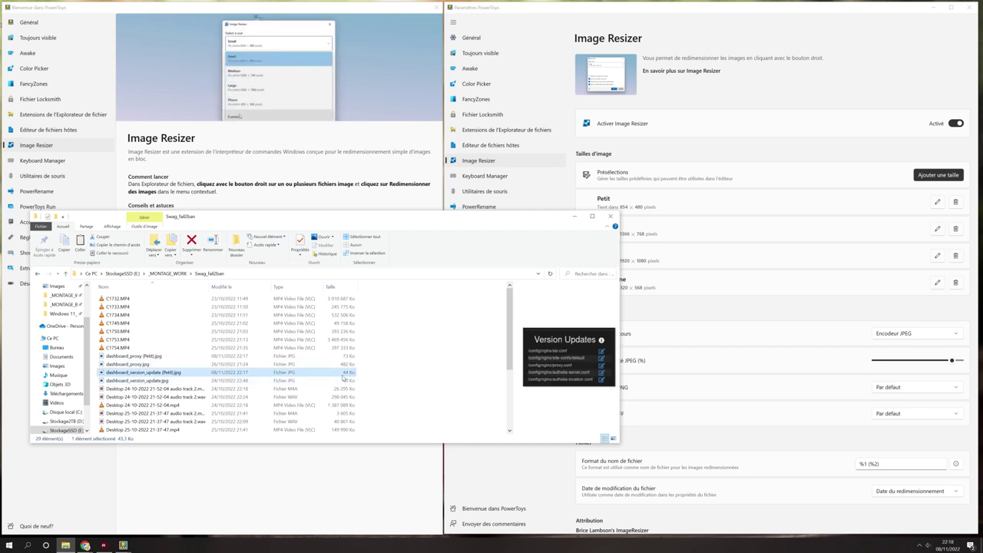
click(573, 220)
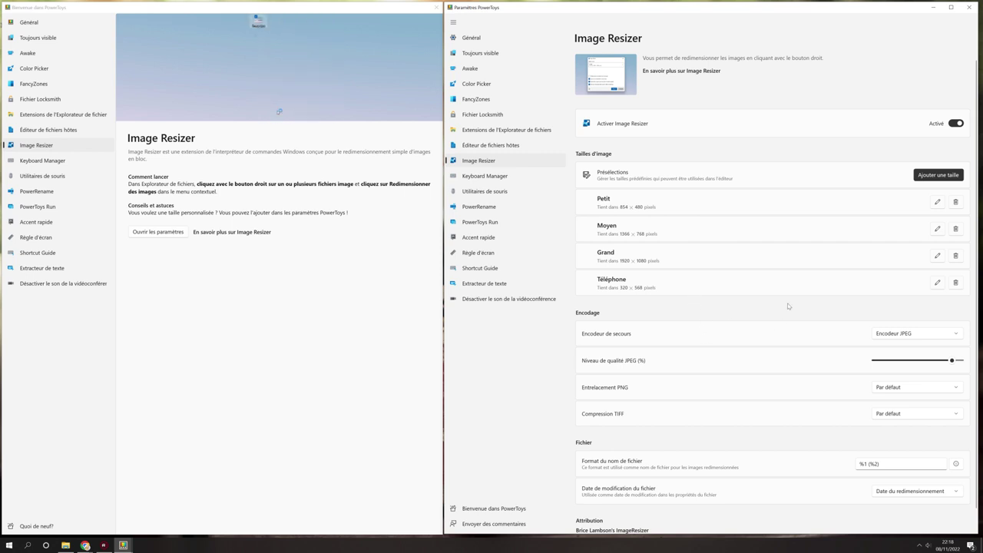
Step: Examine Image Resizer's file name format parameters and the options for the file modification date
scroll(792, 323, down, 1)
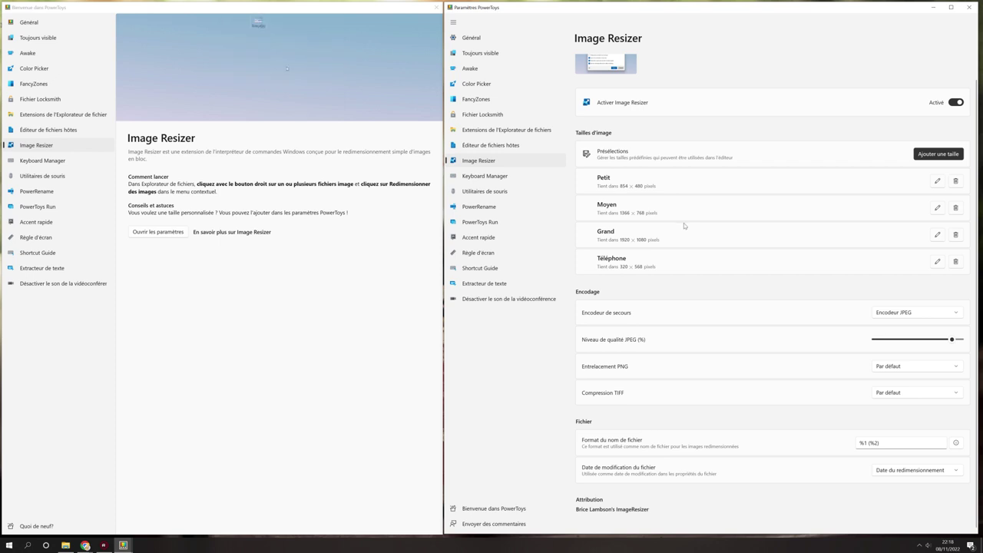
click(893, 444)
click(956, 444)
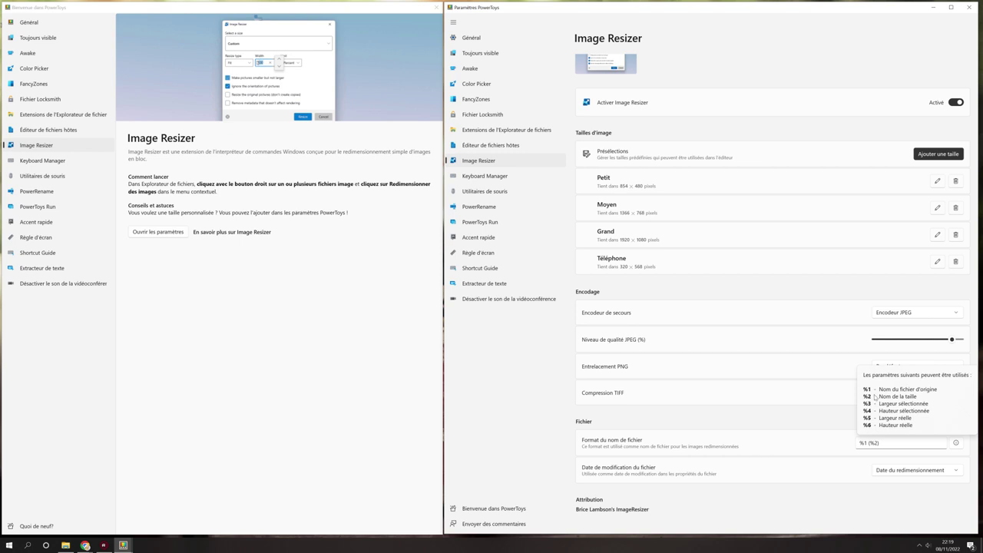
click(816, 411)
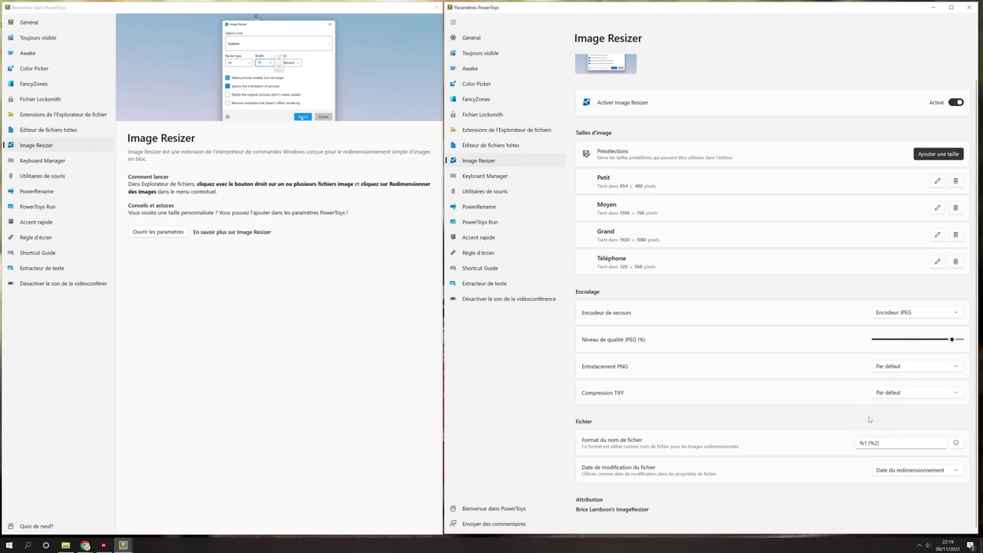
click(891, 470)
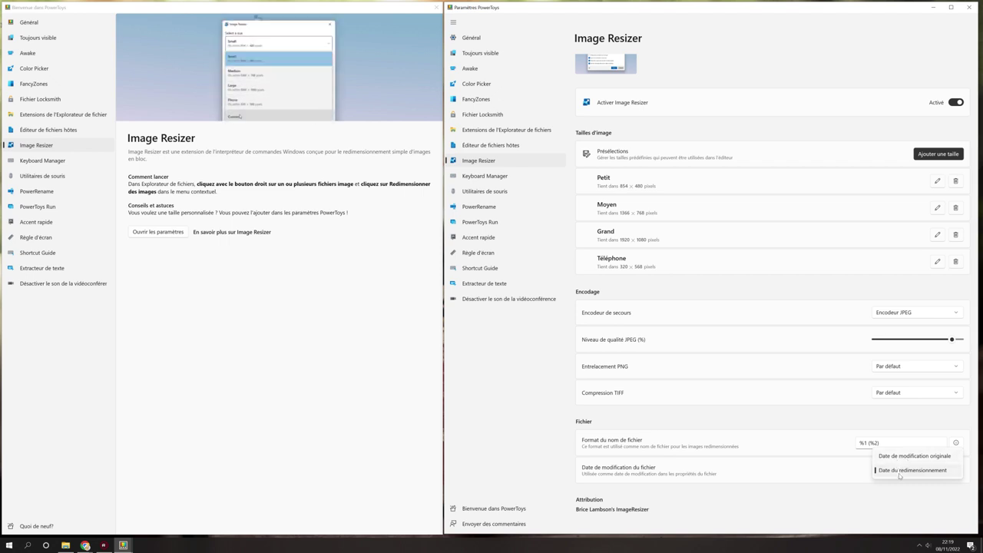
click(783, 416)
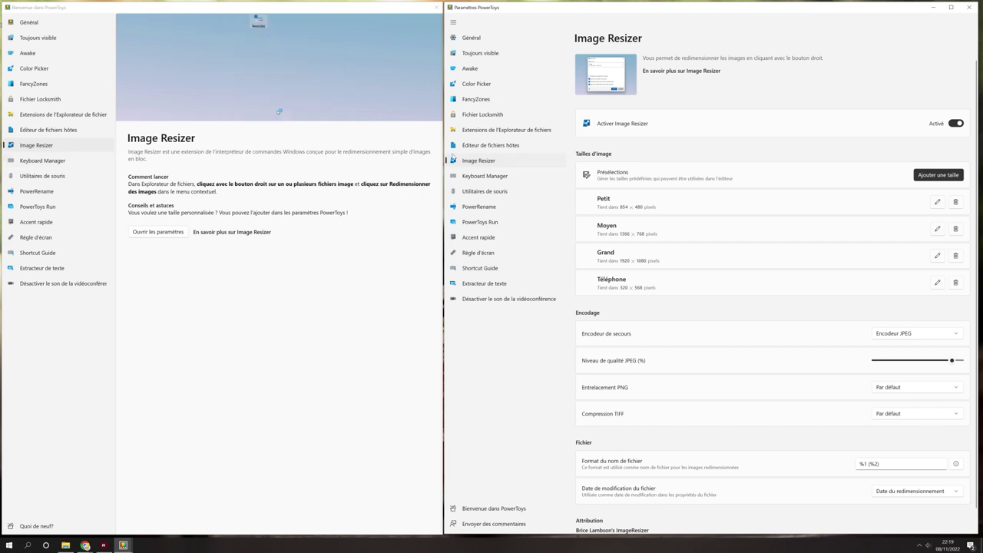
Step: Show the Keyboard Manager page in both PowerToys windows, and enable Keyboard Manager
click(42, 161)
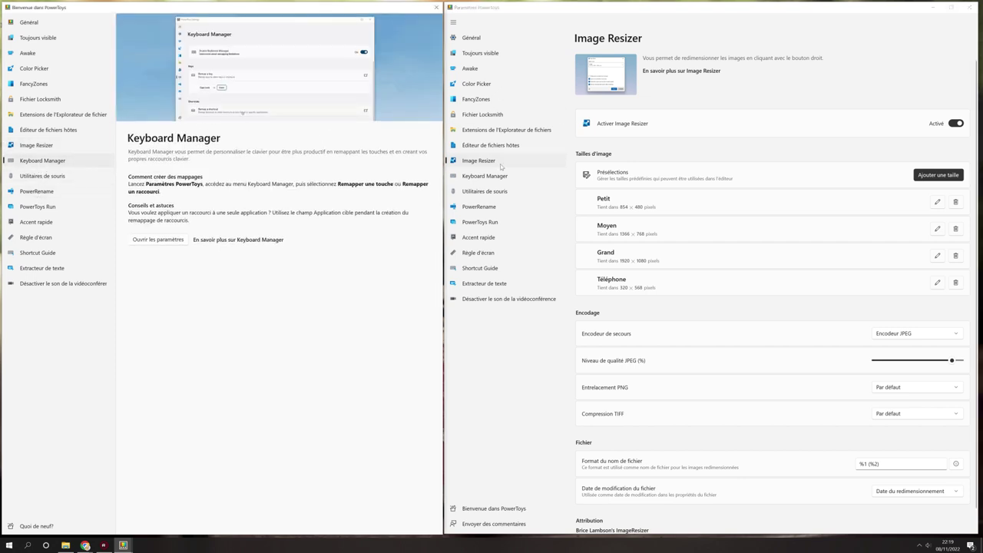
click(957, 123)
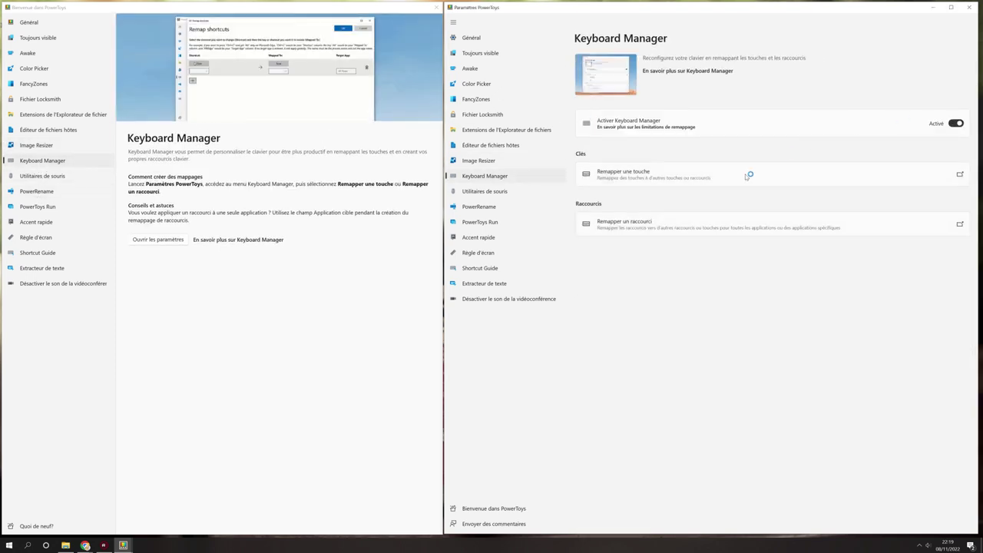
Step: Start a new key remapping in Keyboard Manager with NumPad 0 as the physical key
click(686, 176)
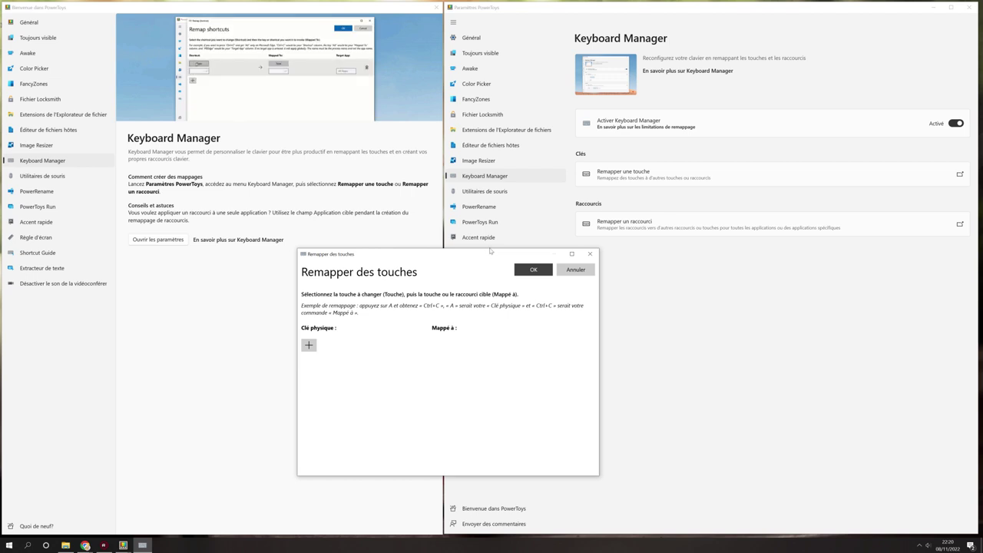
click(309, 346)
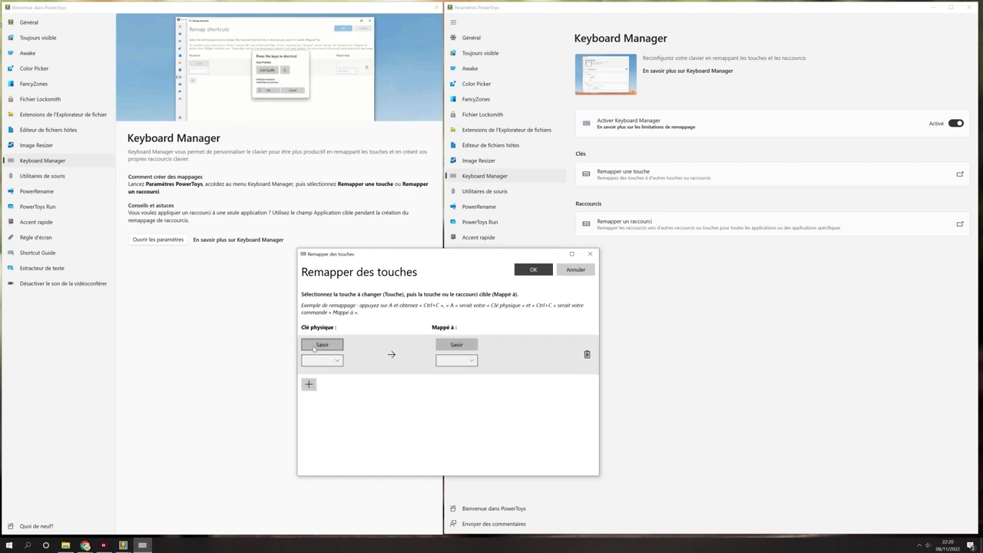
click(327, 359)
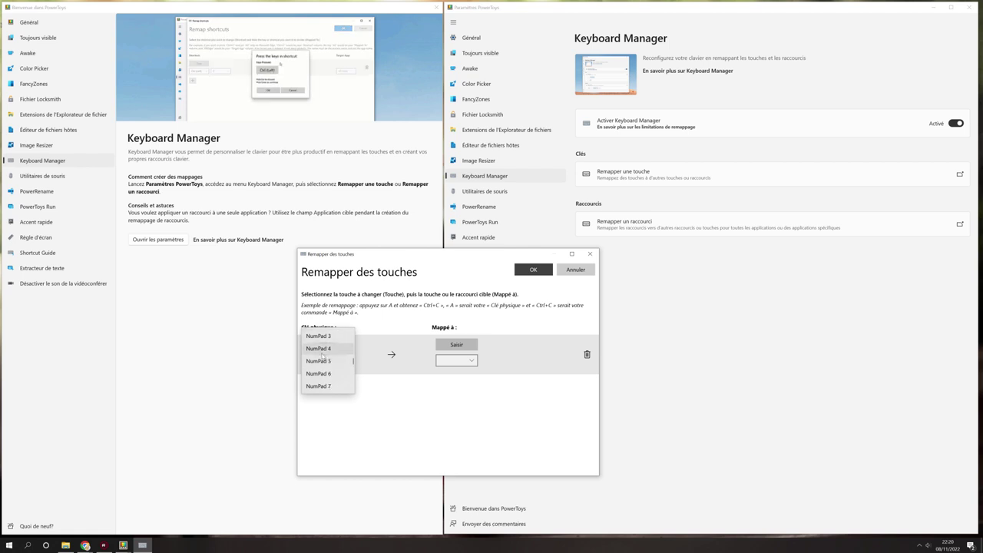
click(321, 336)
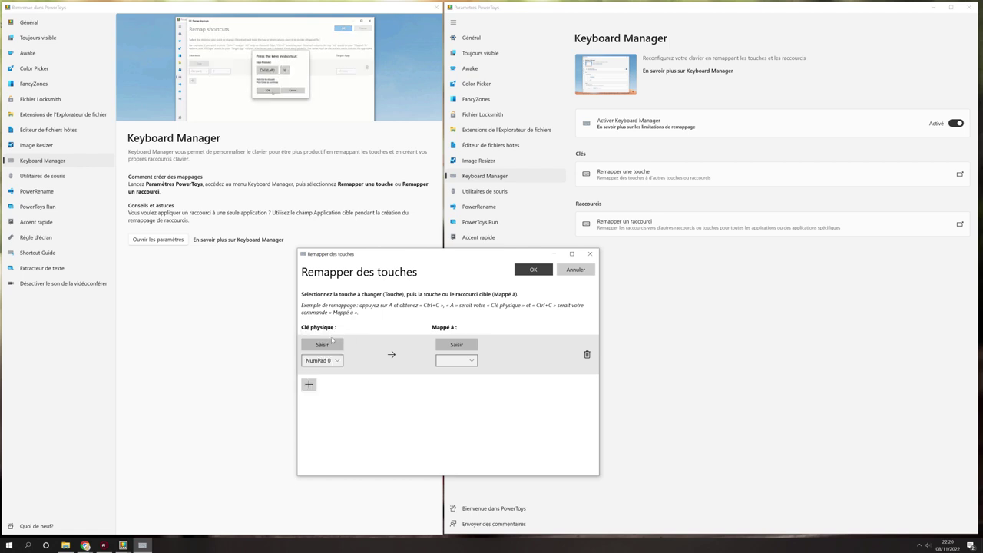
Step: Map NumPad 0 to the Ctrl (Left) + C shortcut, and discard the key remapping without saving
click(456, 361)
scroll(465, 362, down, 1)
scroll(463, 363, down, 5)
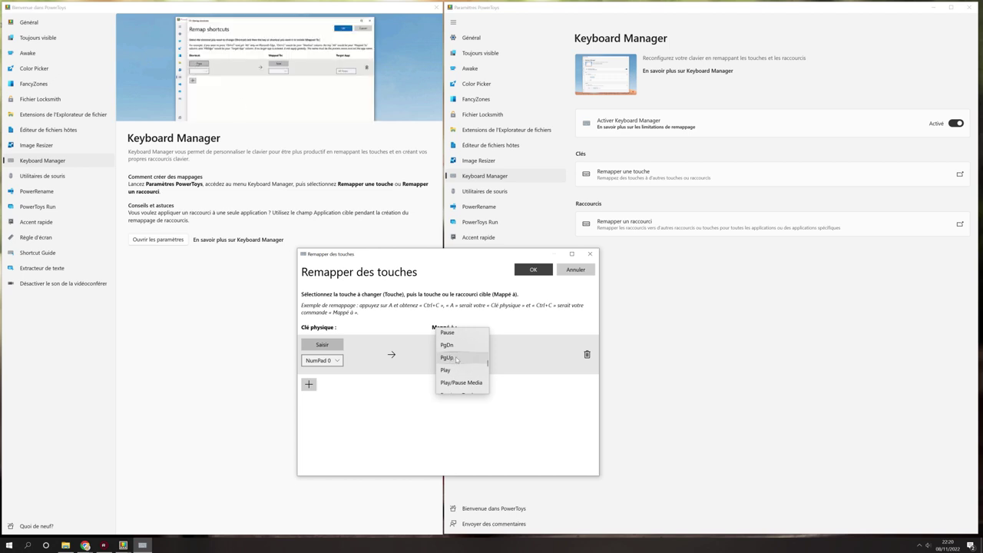
click(495, 329)
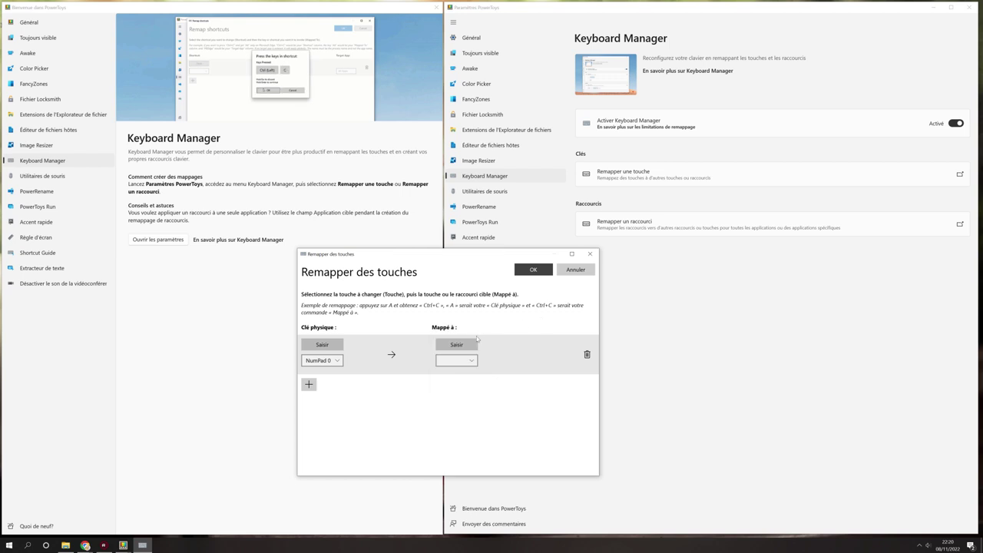
click(471, 346)
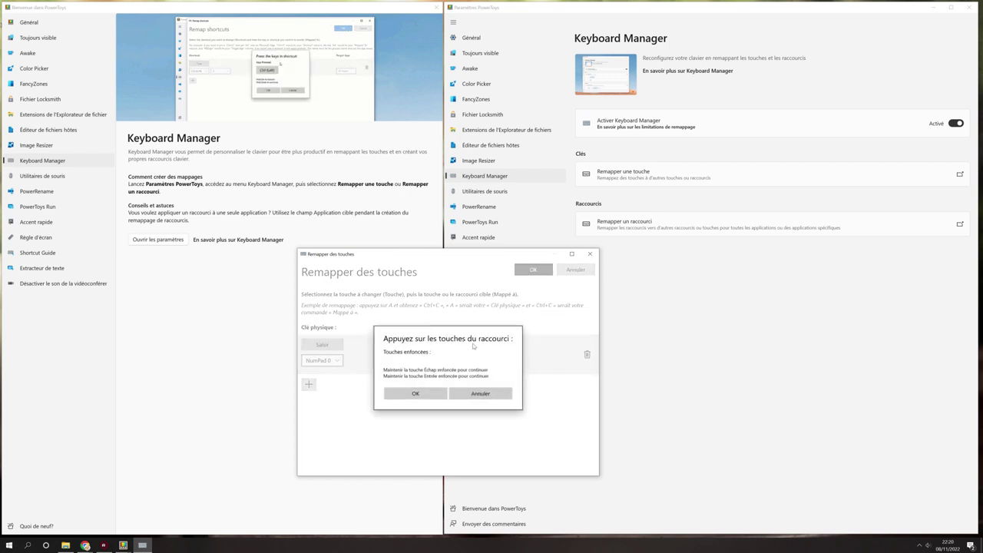
key(ctrl+c)
click(428, 402)
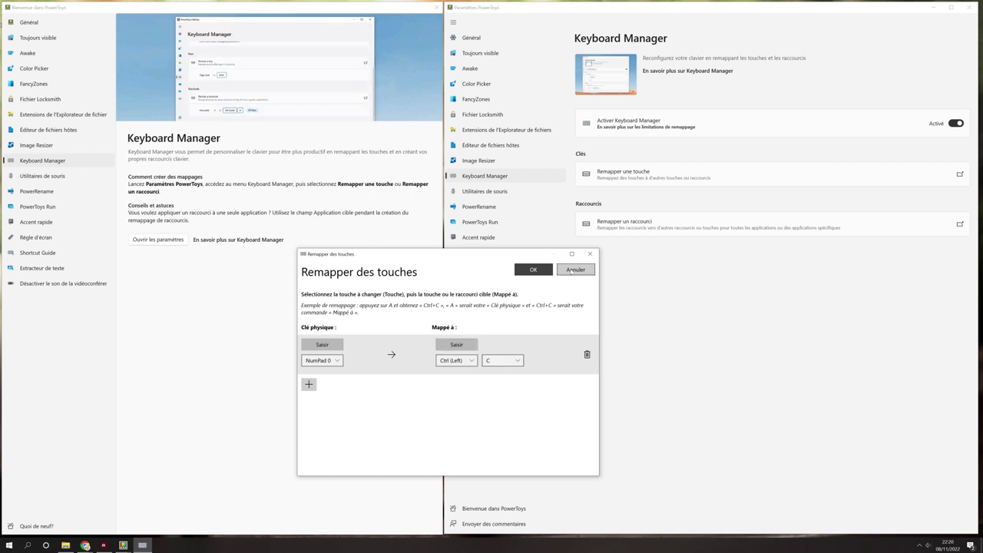
click(593, 269)
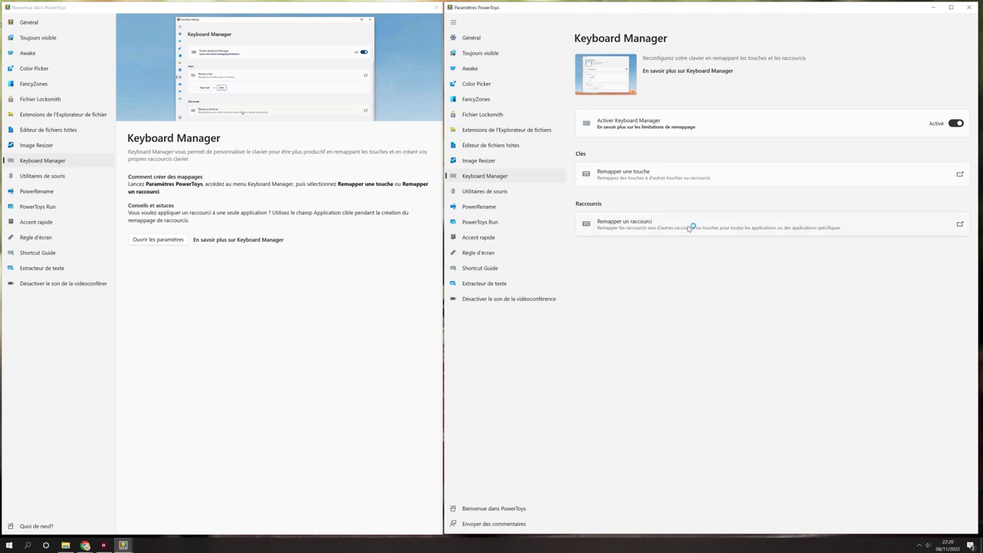
Step: Add a blank entry in the shortcut remapping editor, show its target application field, and discard the entry
click(644, 224)
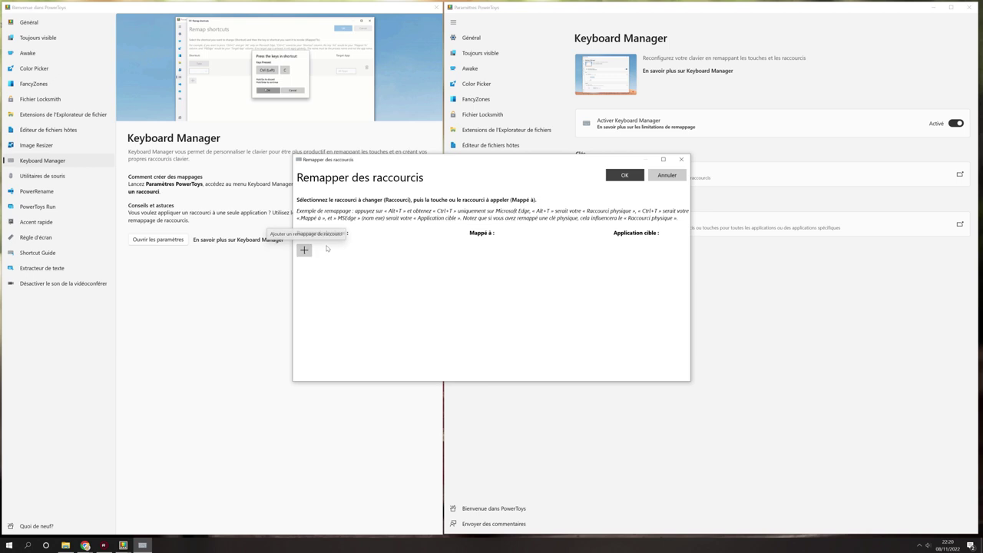
click(304, 249)
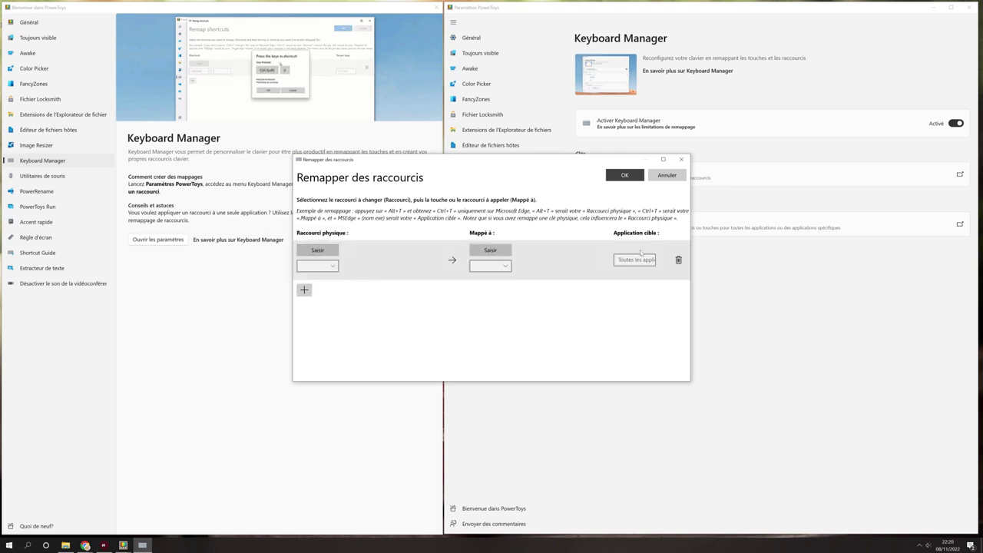
click(651, 260)
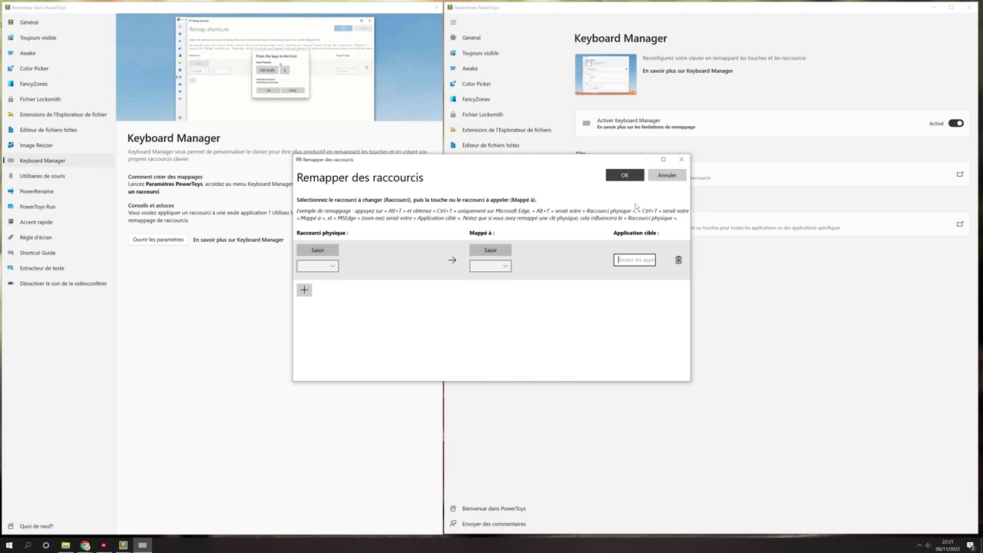
click(683, 174)
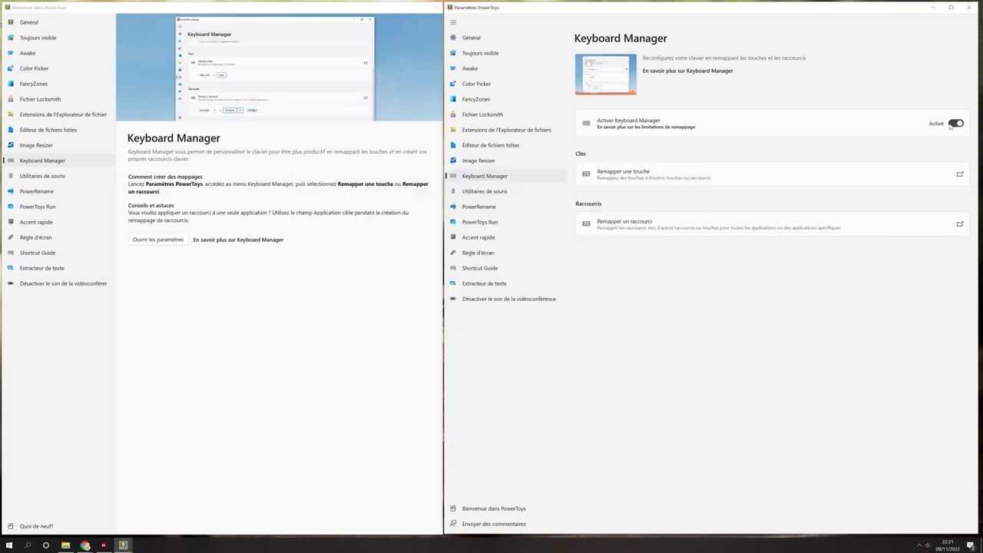
Step: Disable Keyboard Manager, and show the Utilitaires de souris page in both PowerToys windows
click(957, 123)
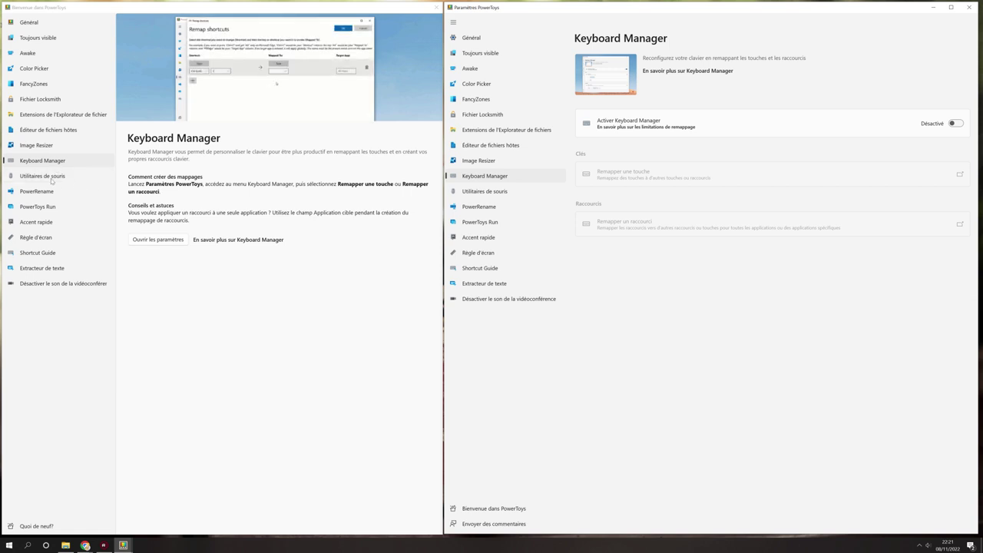
click(77, 177)
click(486, 192)
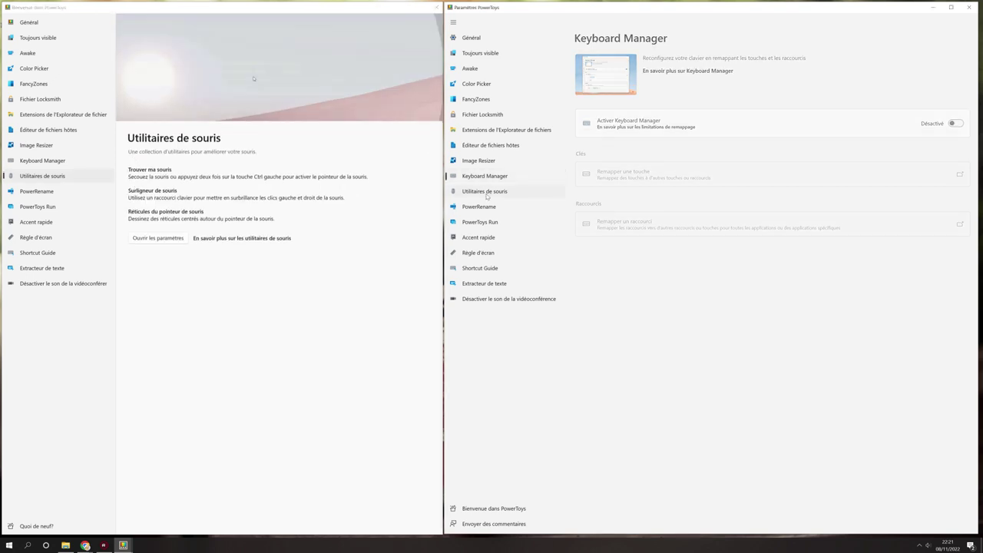
Step: Trigger the Trouver ma souris spotlight around the pointer, and dismiss it
key(ctrl)
key(ctrl)
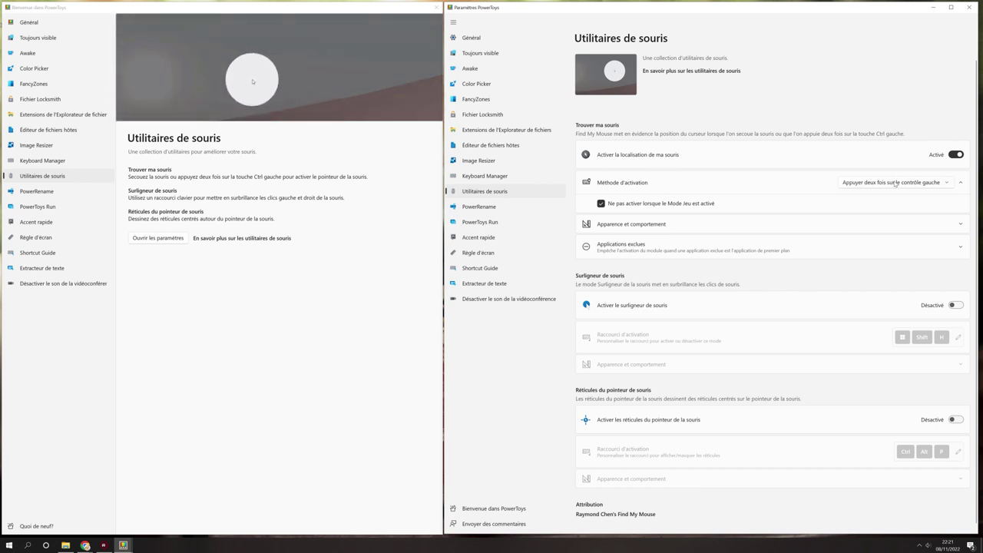
click(862, 106)
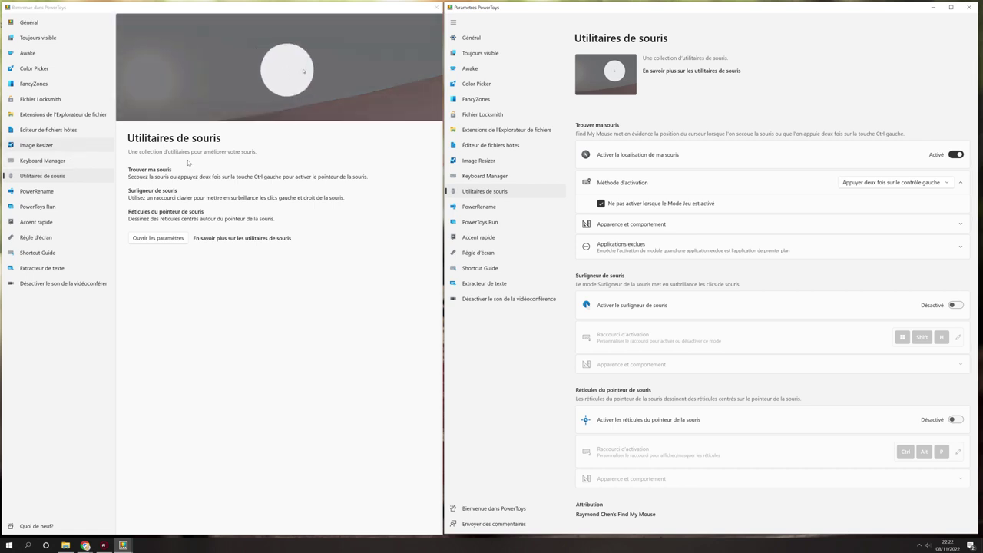
Step: Expand the appearance and behaviour settings of Trouver ma souris, and trigger the pointer spotlight again
click(656, 224)
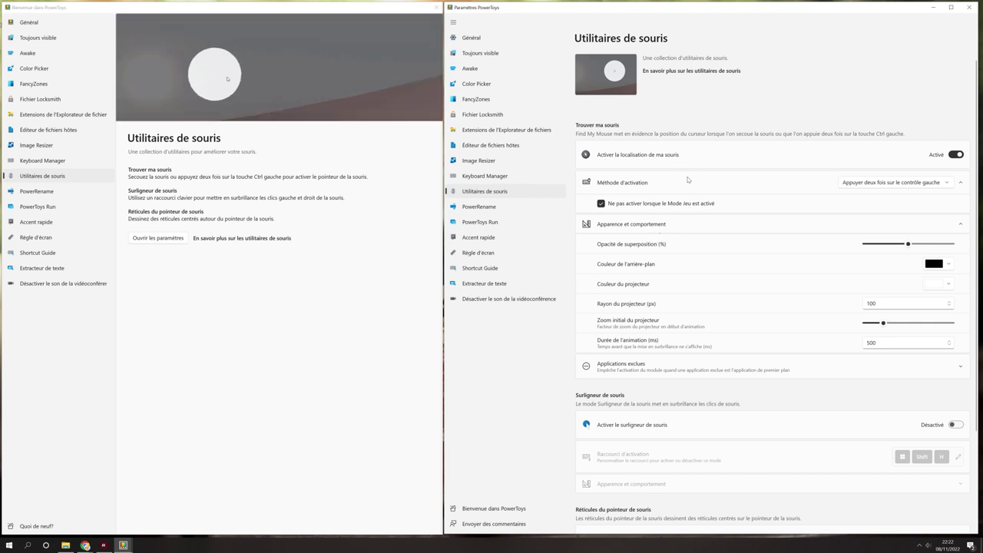
key(ctrl)
key(ctrl)
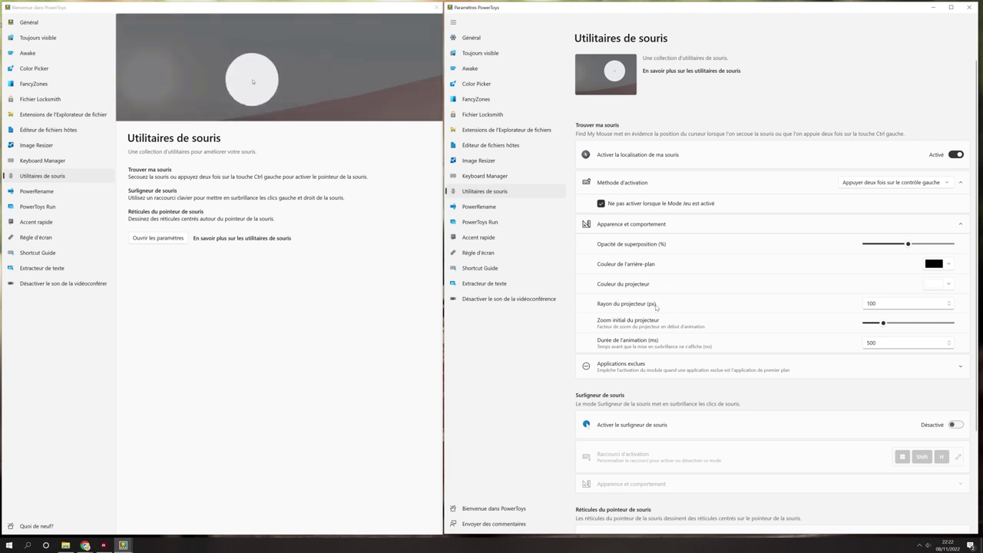
Step: Enable the mouse highlighter, try it out while visiting other utility pages, and return to Utilitaires de souris
scroll(662, 309, down, 2)
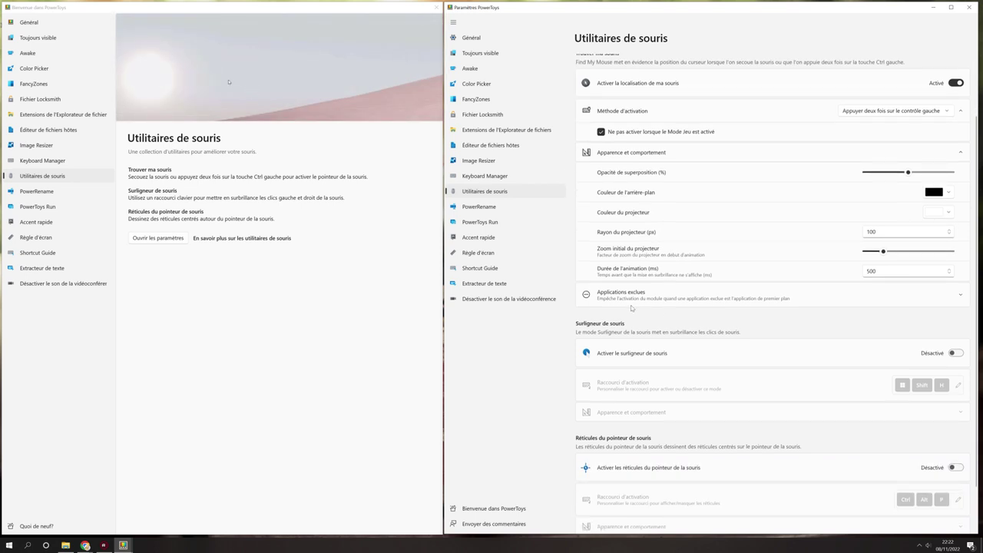
scroll(673, 315, down, 2)
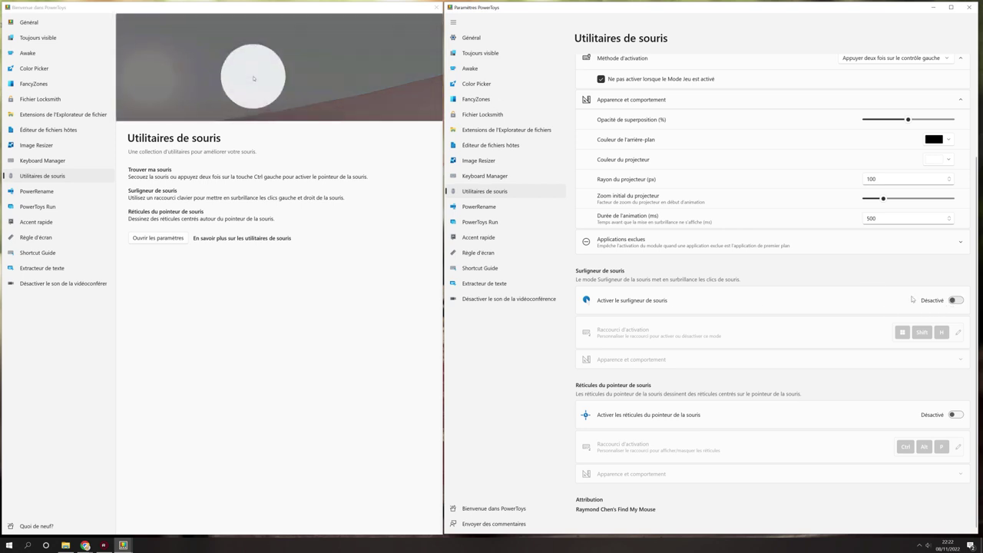
click(956, 300)
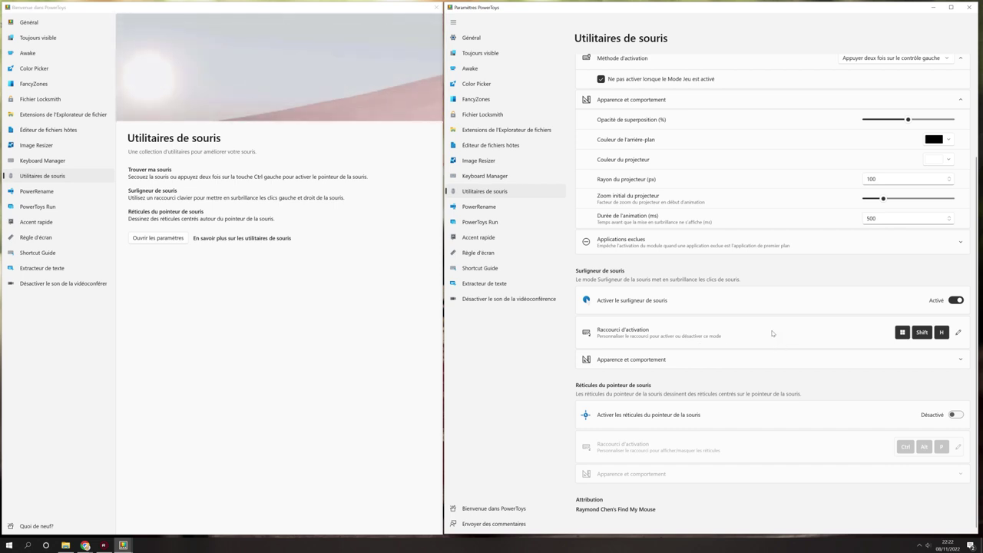
click(556, 241)
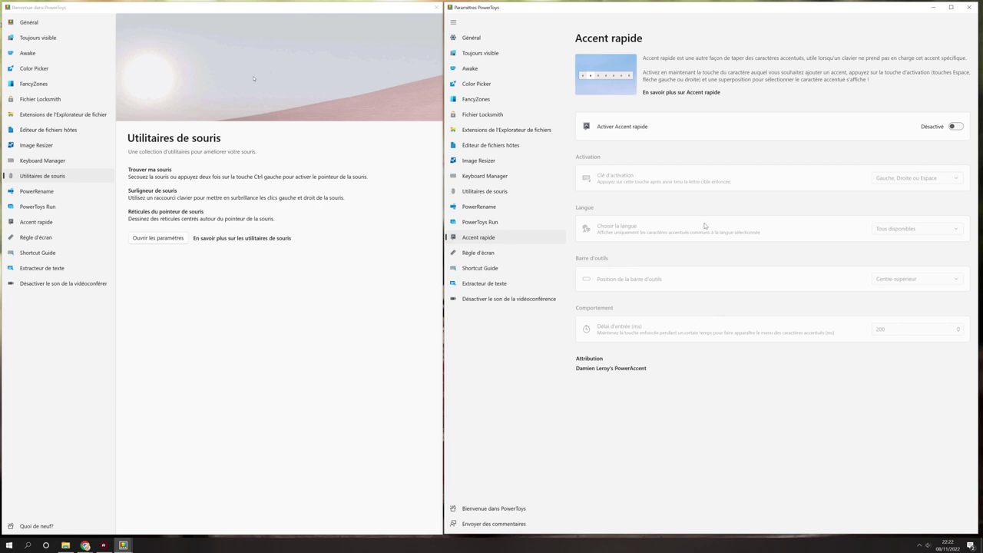
click(485, 176)
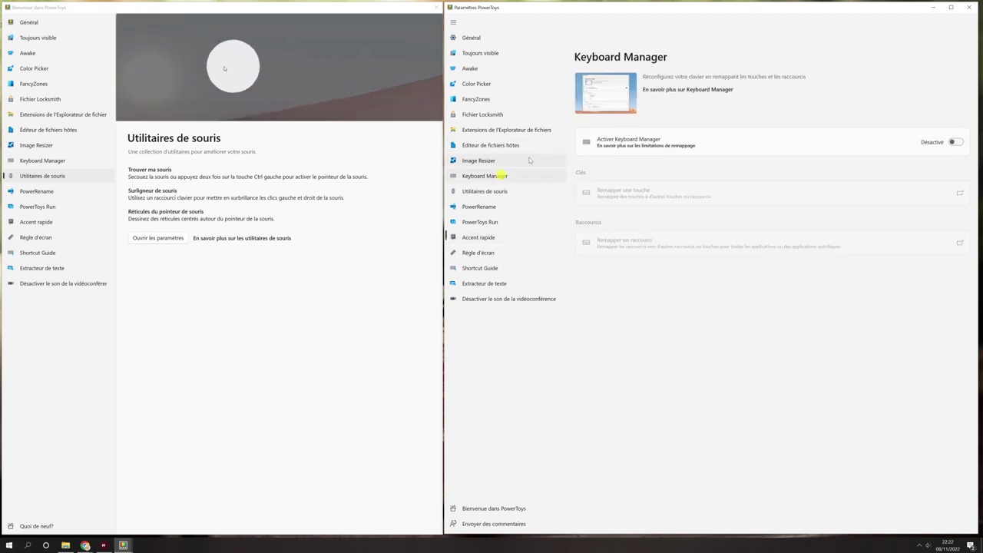
click(490, 204)
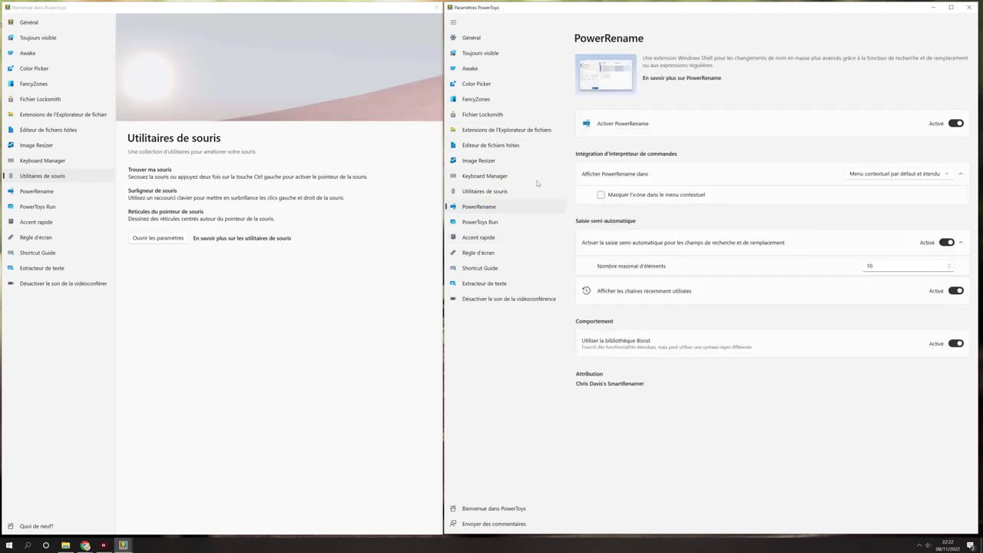
click(510, 190)
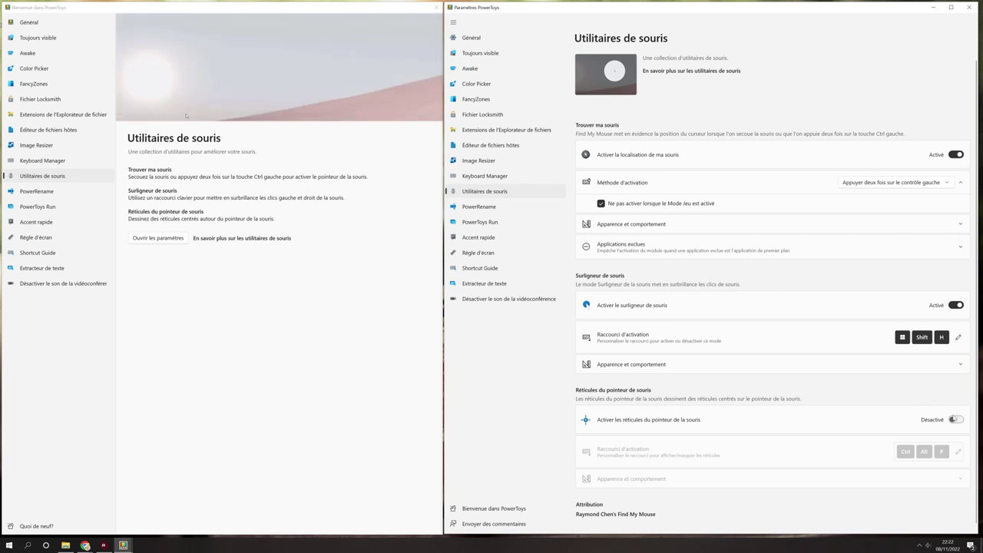
Step: Enable the mouse pointer crosshairs and try them out, and disable both the mouse highlighter and the crosshairs
click(956, 419)
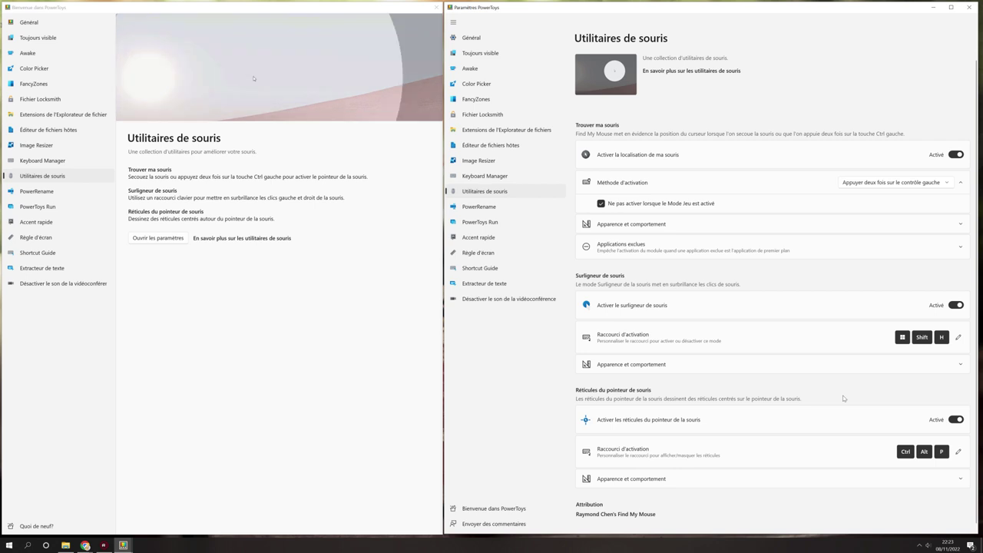
key(ctrl+alt+p)
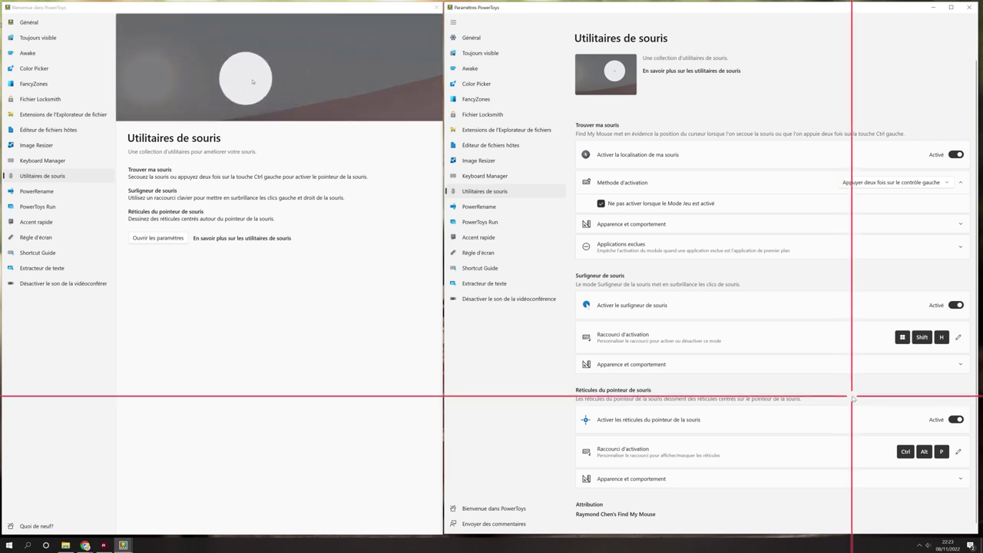
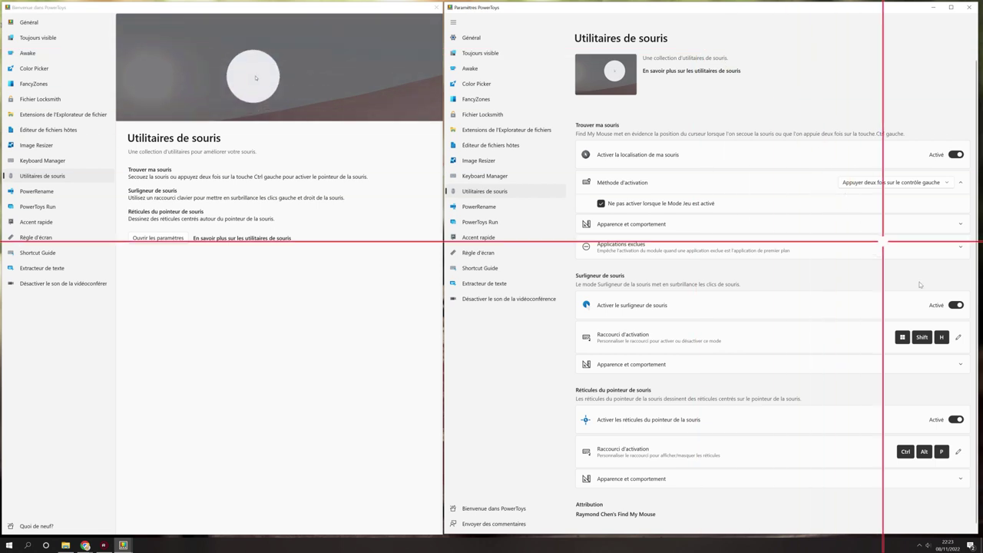
click(956, 305)
click(956, 419)
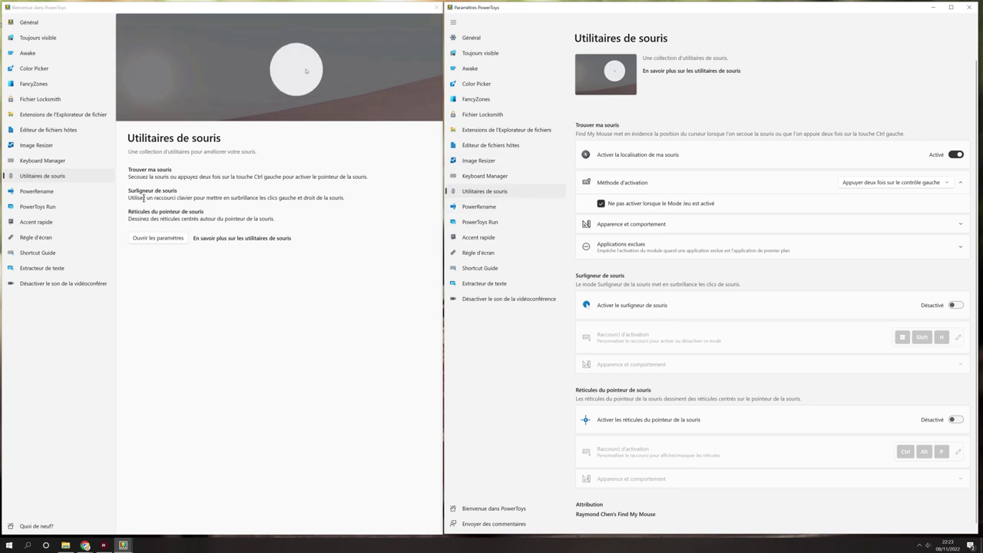
Step: Show the PowerRename page in both PowerToys windows
click(54, 198)
click(54, 196)
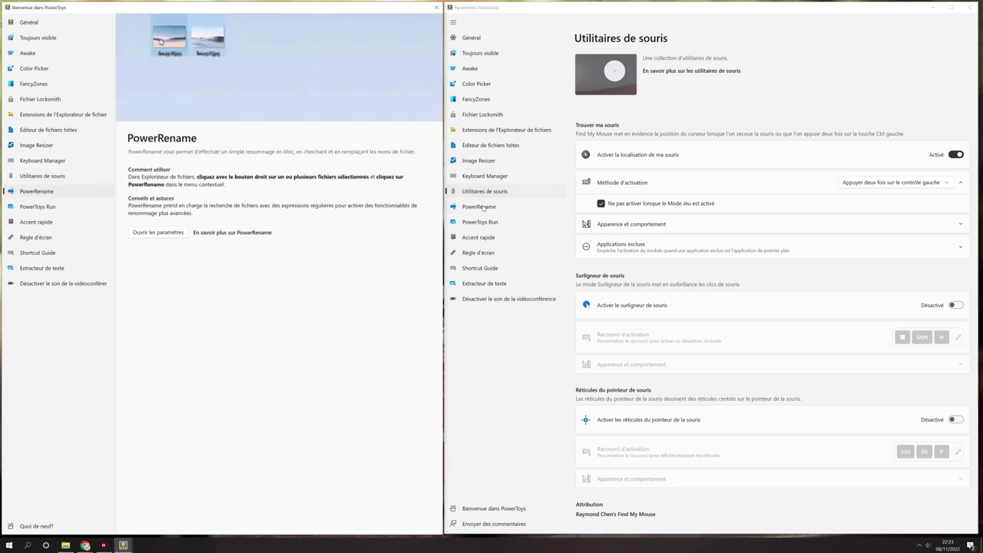
click(479, 207)
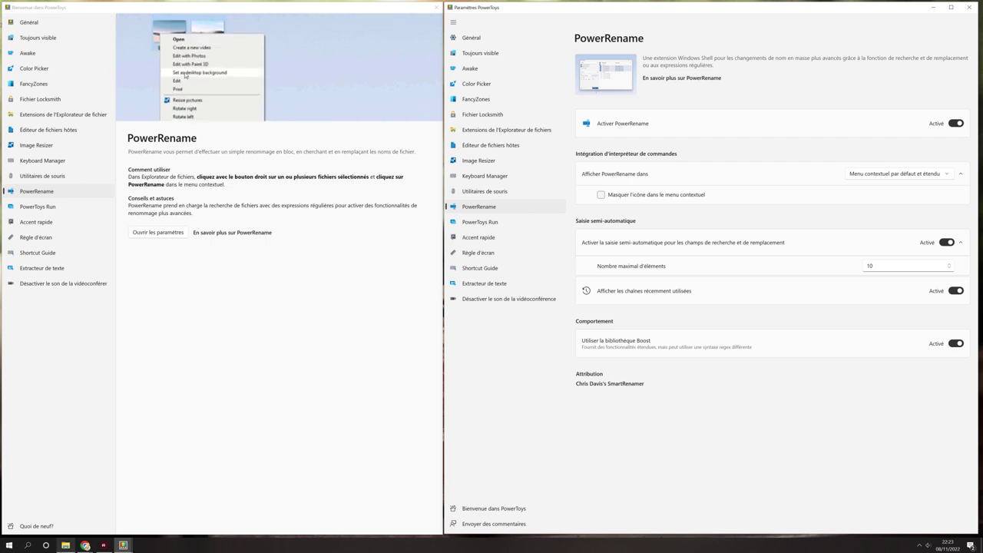
Step: Select the four dashboard JPG files in the Swag_fail2ban folder and open them in PowerRename
click(65, 546)
ctrl+click(138, 364)
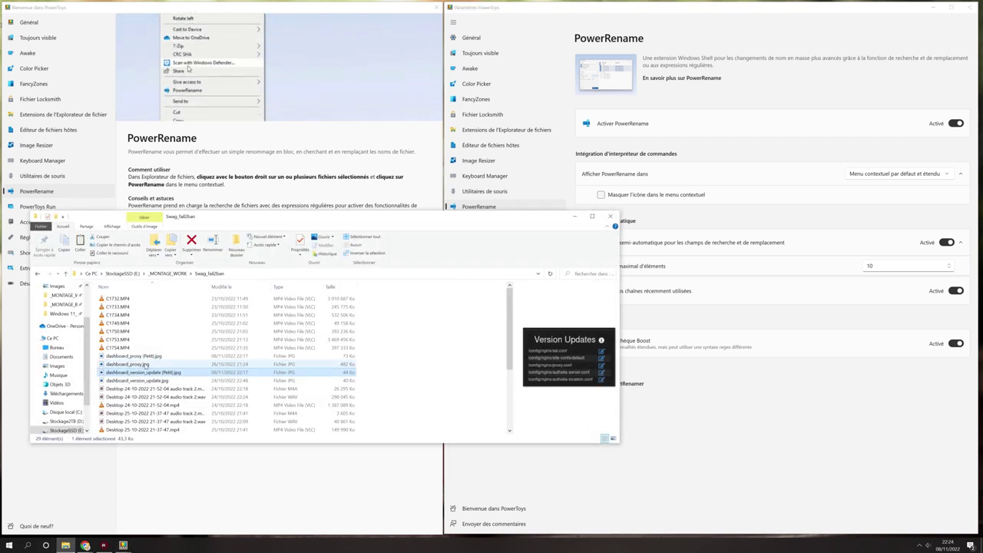
ctrl+click(138, 356)
ctrl+click(139, 381)
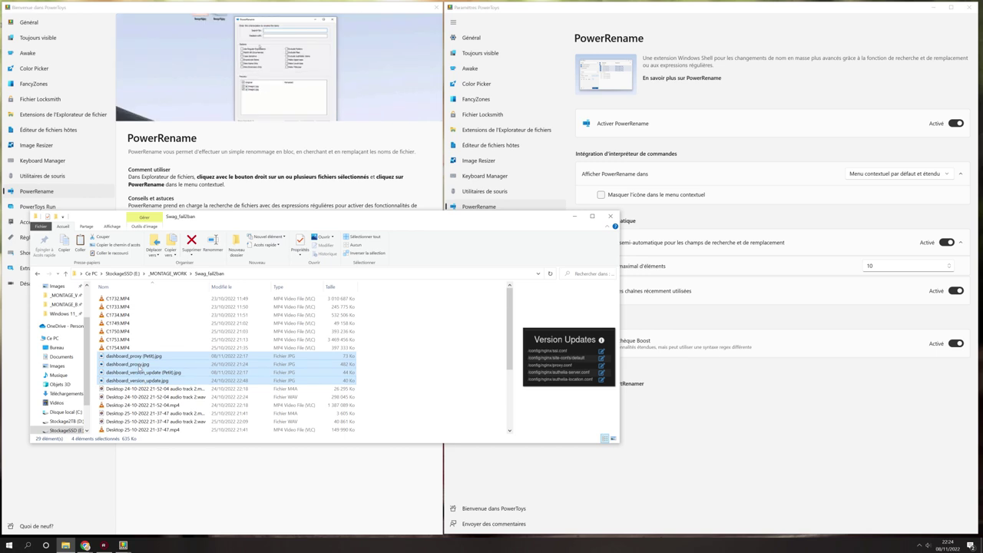
right_click(141, 364)
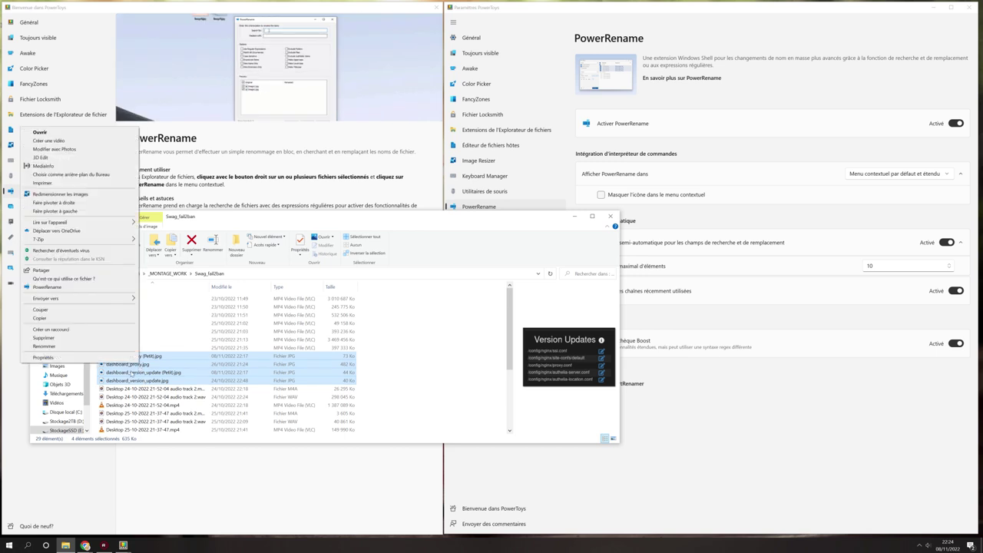
click(47, 287)
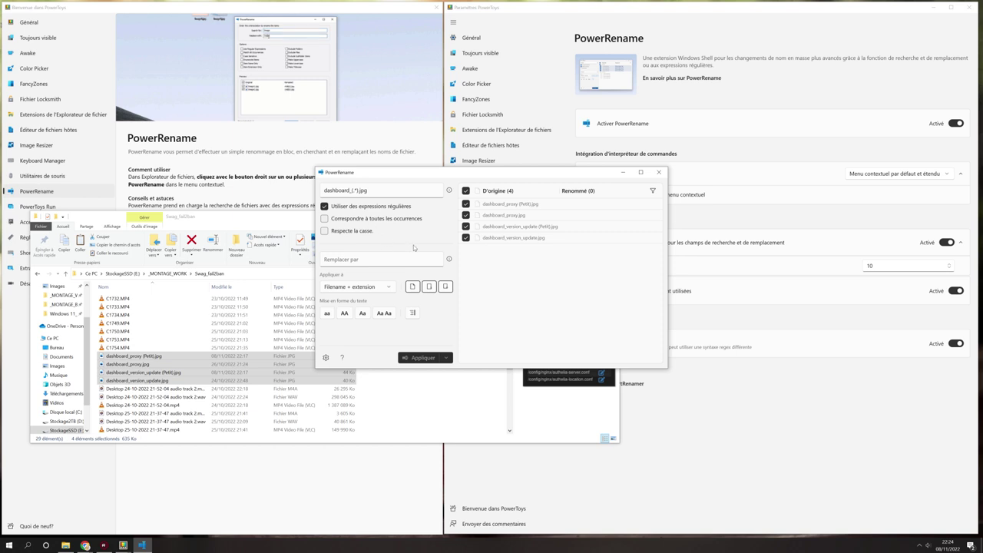
Step: Consult the regex help, and preview replacing dashboard_(.*).jpg with autre_$1.jpg in the file names
click(450, 191)
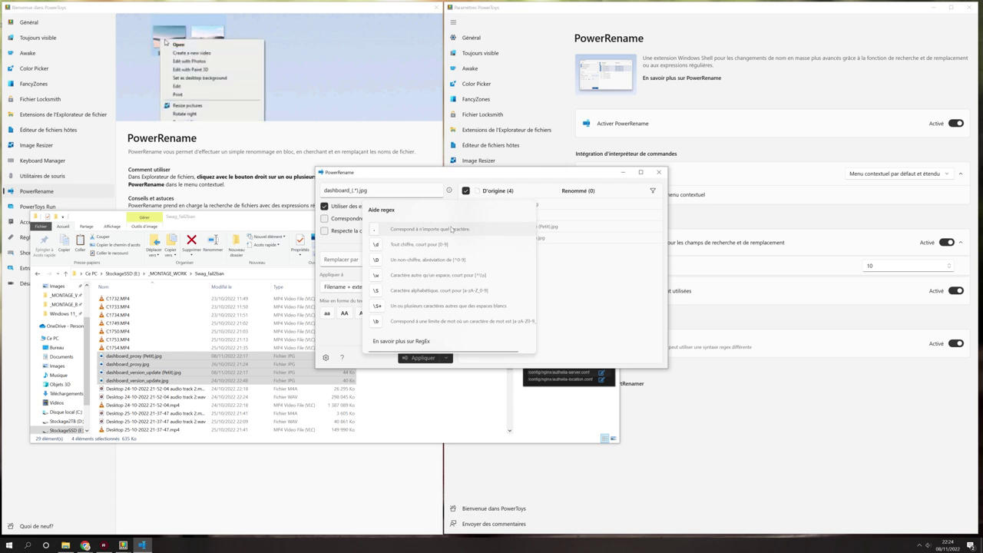
click(582, 308)
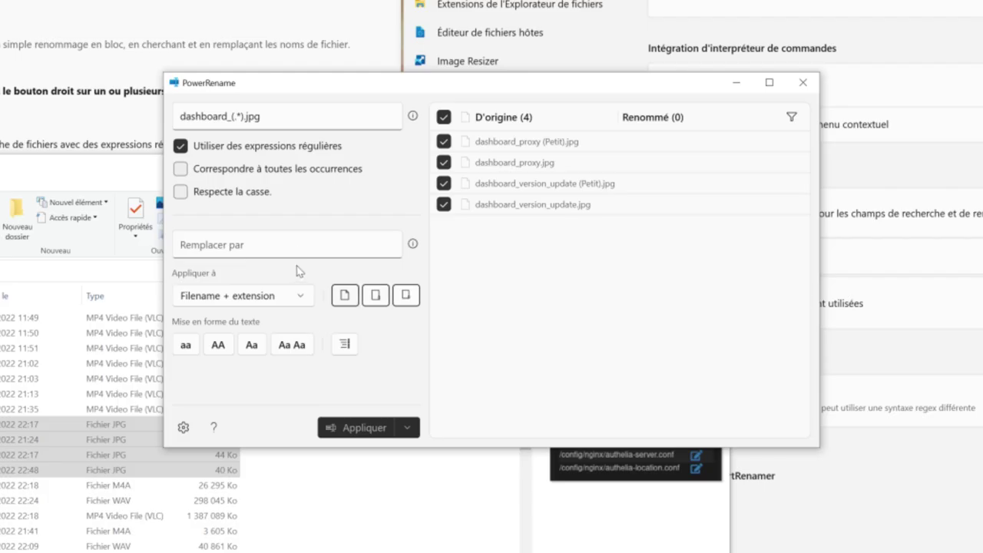
click(381, 259)
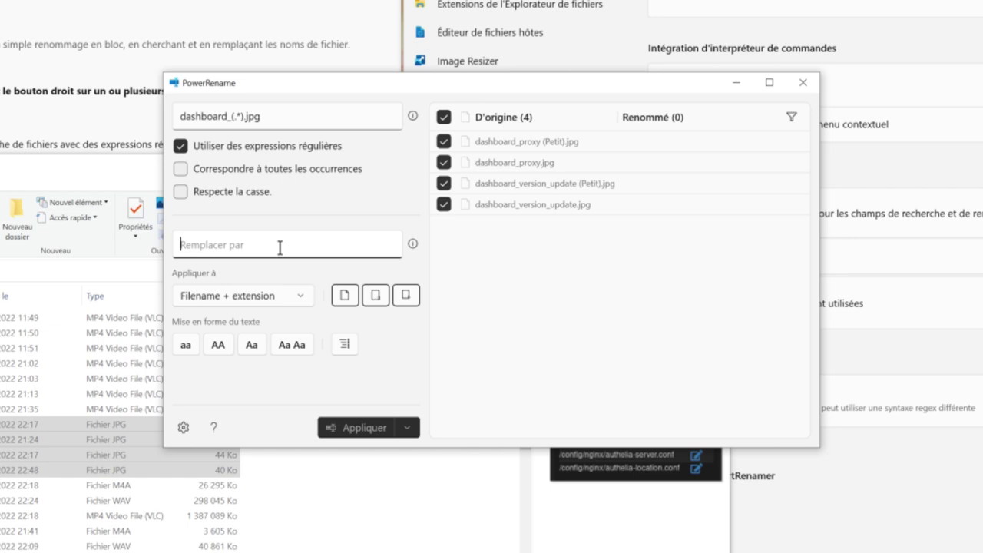
text(autre)
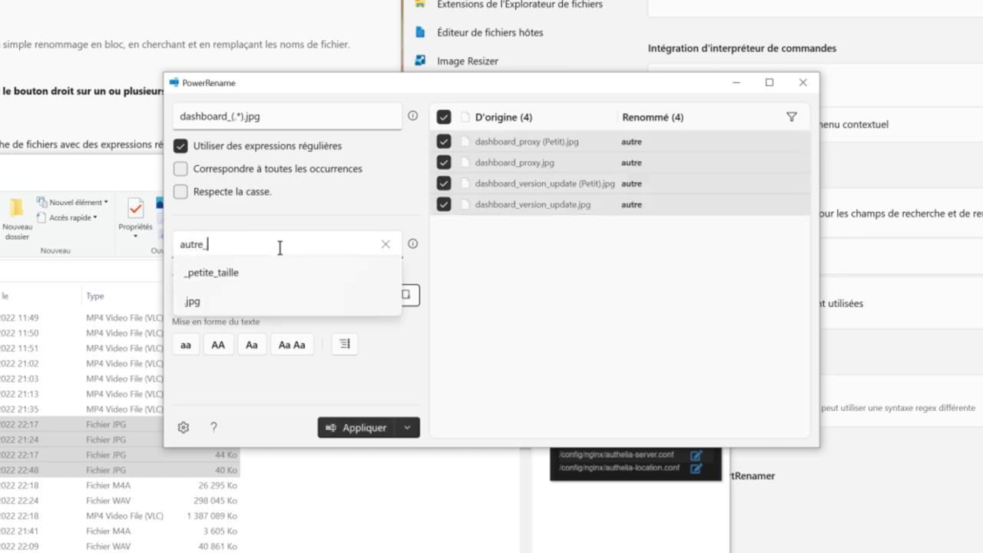
text(_$1.)
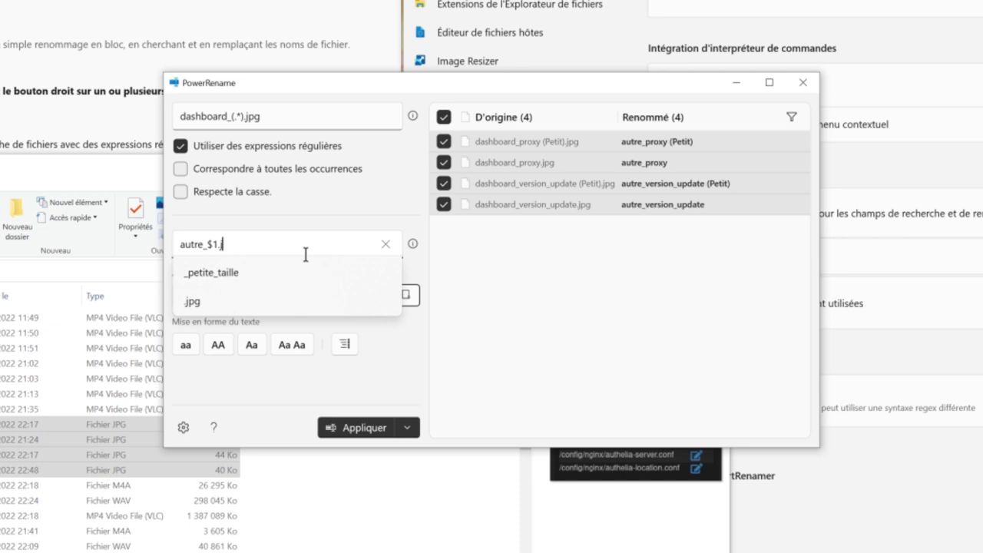
text(pg)
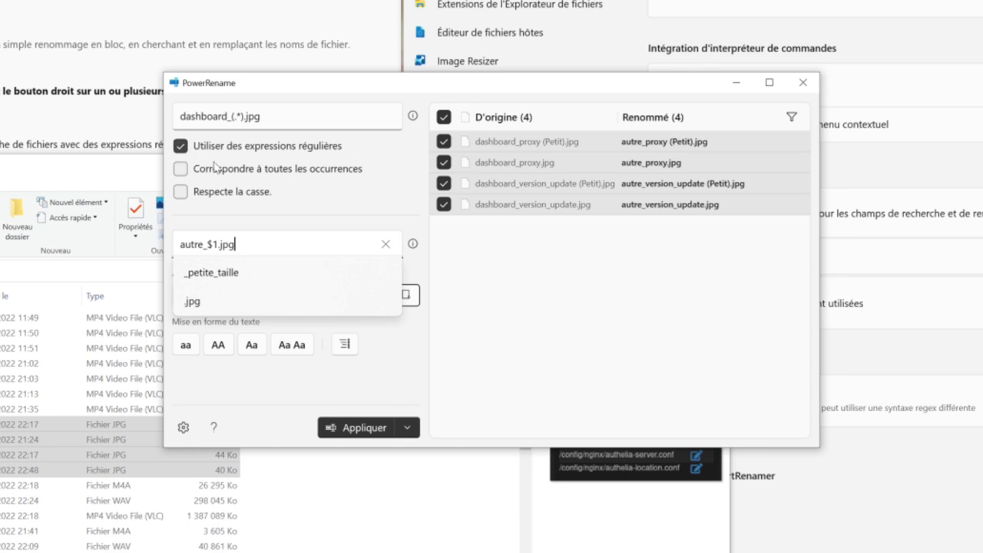
click(523, 318)
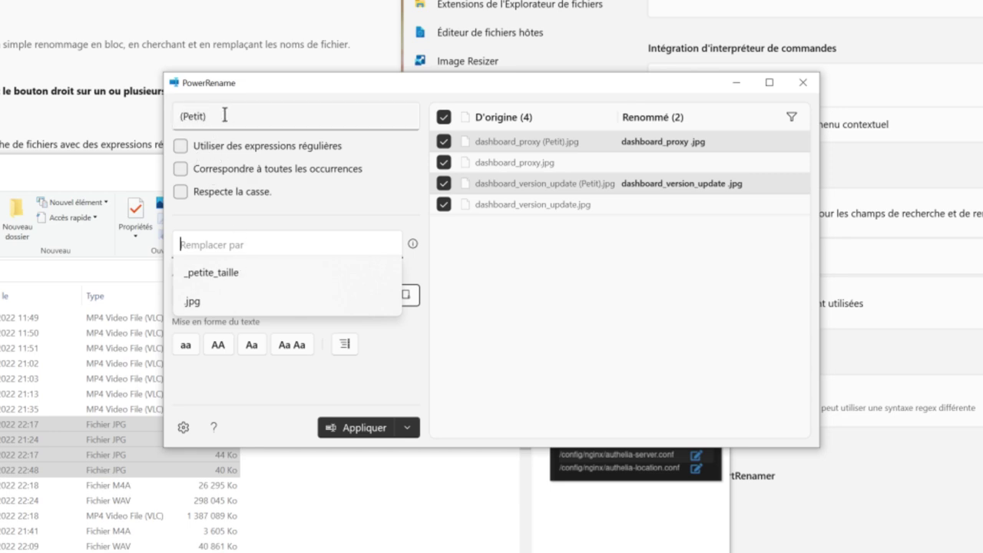
Step: Include the leading space in the search text " (Petit)" and set the replacement text to _Grand
click(182, 117)
click(578, 356)
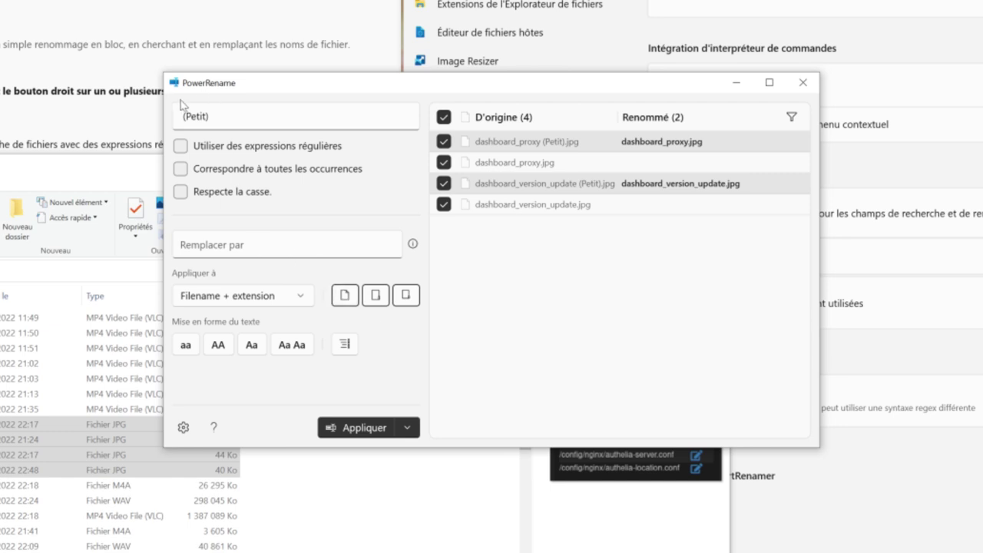
click(290, 248)
text(_Grand)
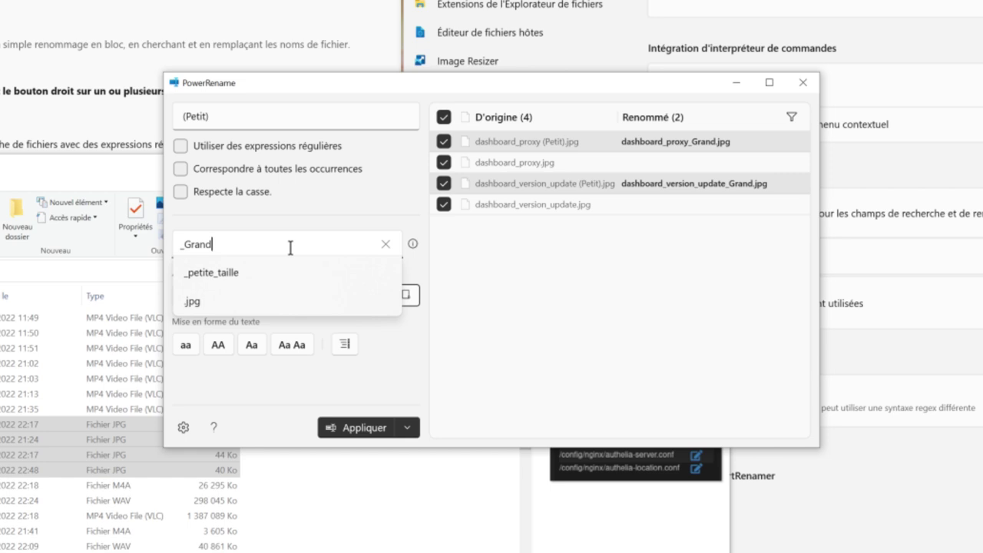
Step: Set the replacement text to _GRAND, apply the renaming and close PowerRename
key(BackSpace)
key(BackSpace)
key(BackSpace)
key(BackSpace)
text(RAND)
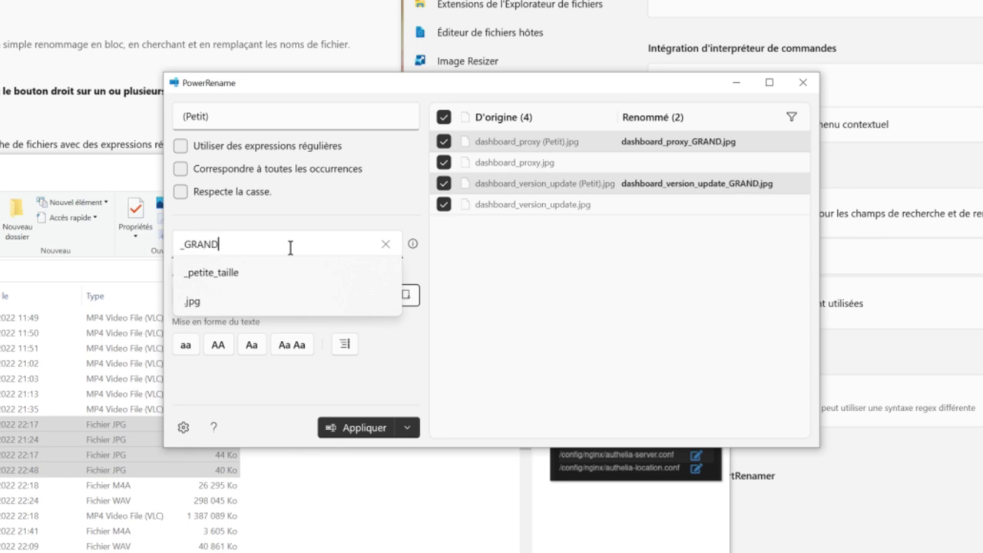
key(Escape)
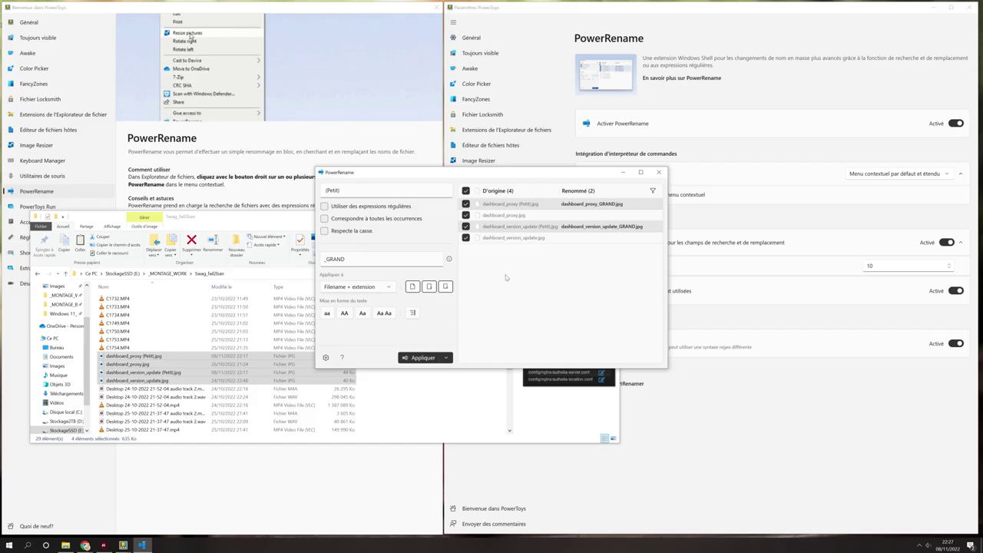
click(423, 358)
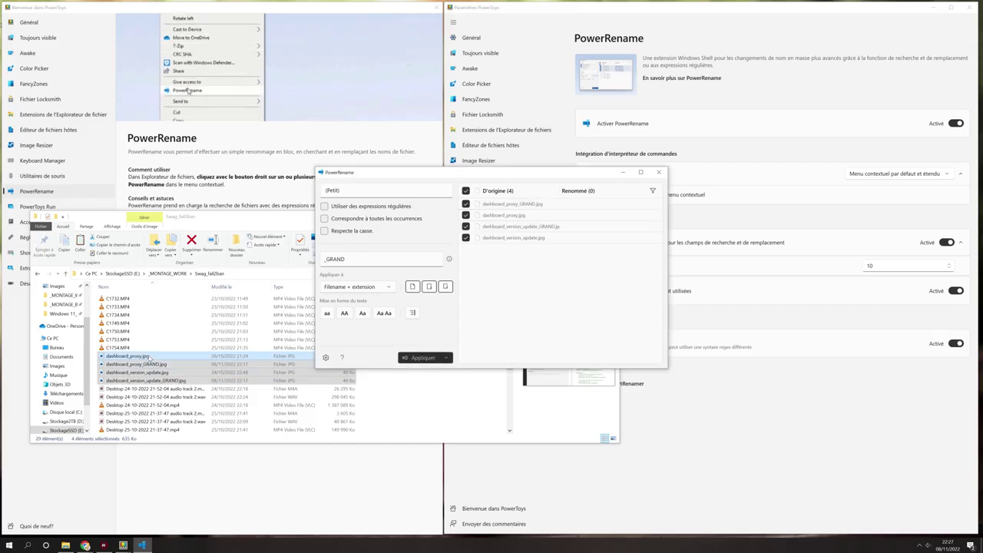
click(658, 172)
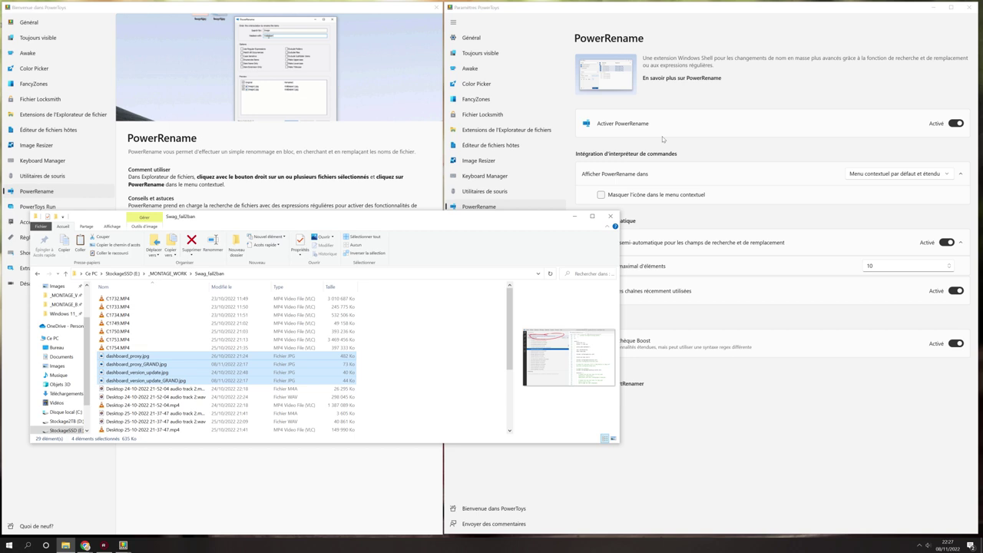
Step: Show the PowerToys Run page in both PowerToys windows and enable PowerToys Run
click(800, 320)
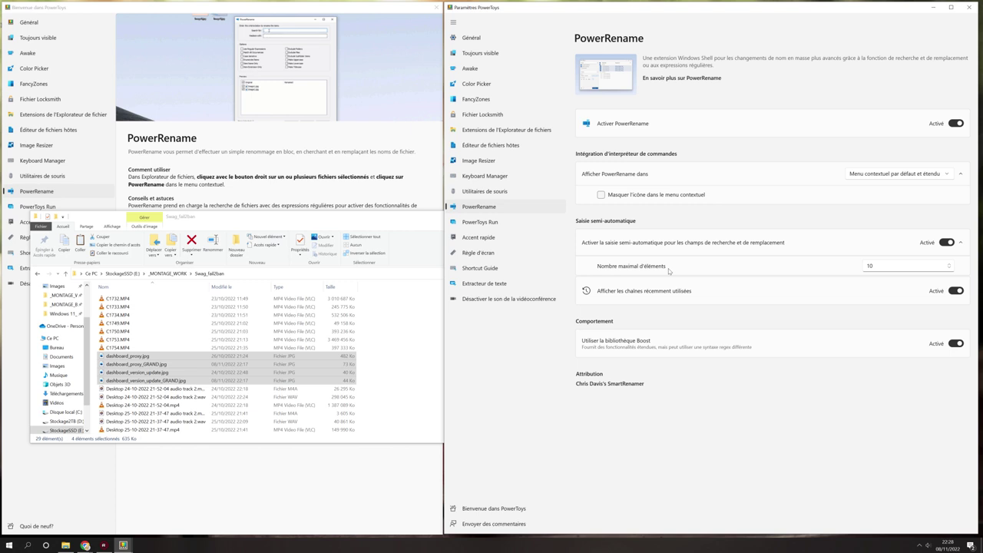
click(75, 207)
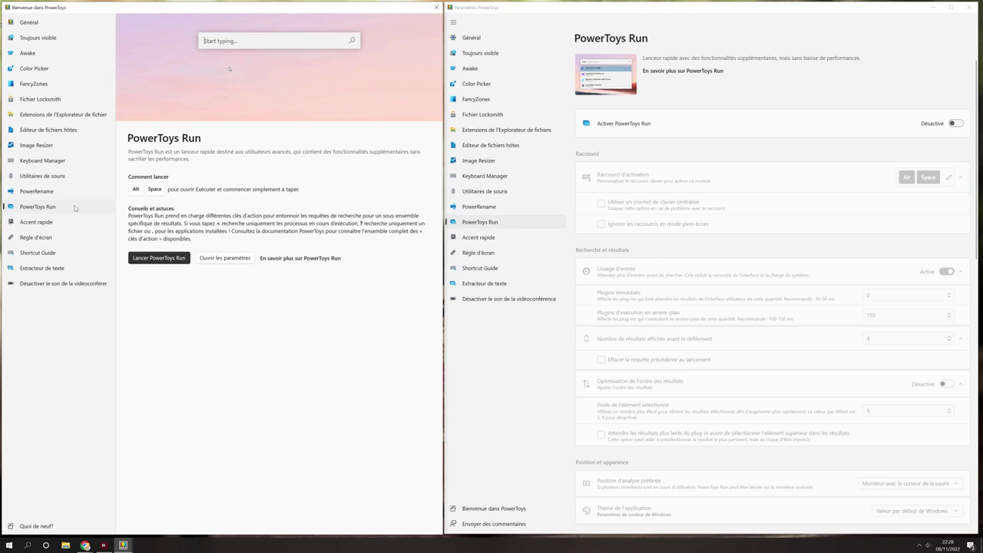
click(956, 123)
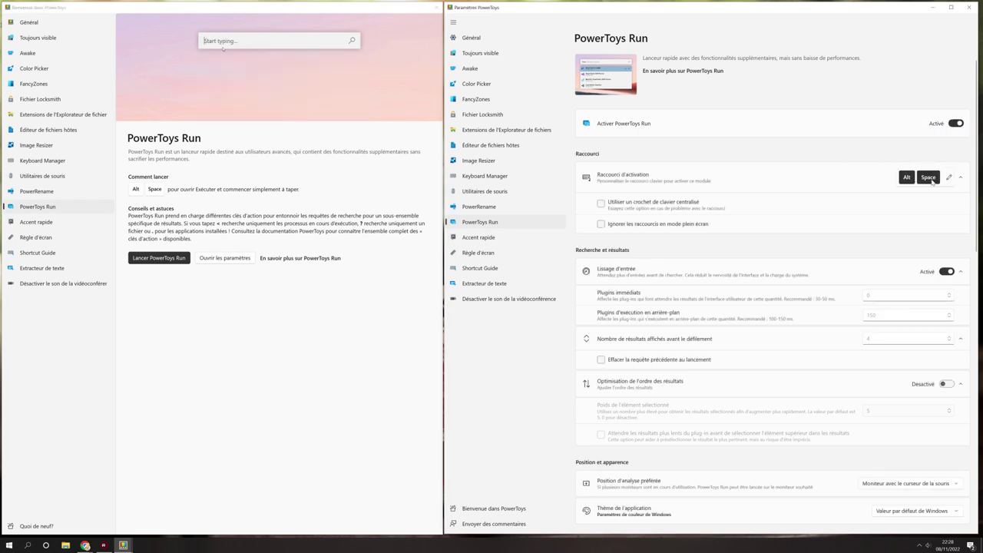
Step: Open the PowerToys Run launcher and search for "word", followed by "vs"
key(alt+space)
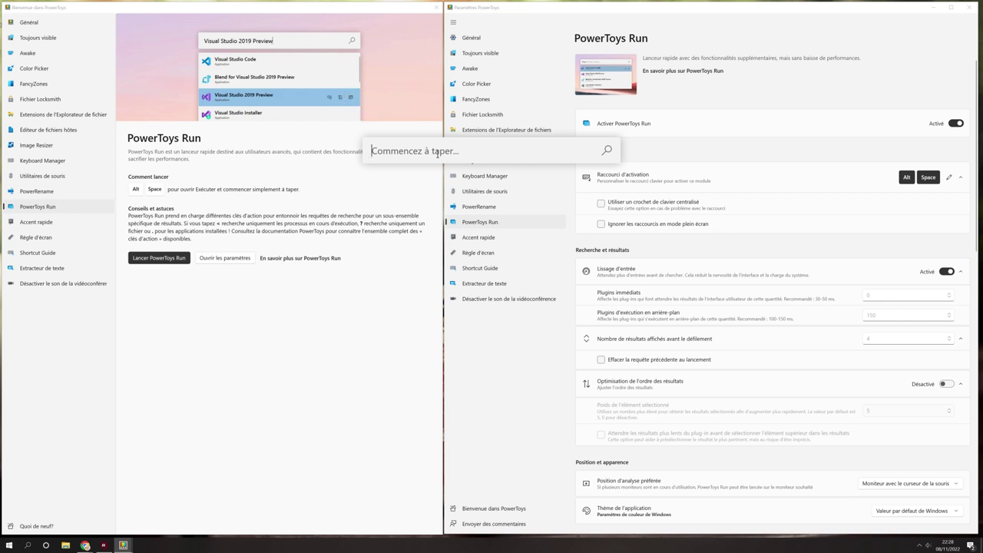
text(word)
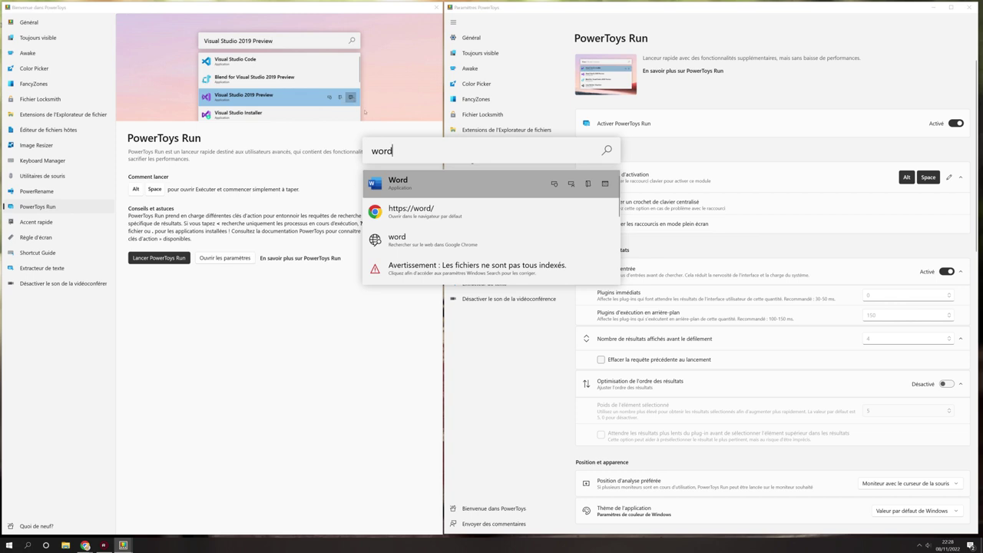
key(BackSpace)
key(BackSpace)
key(BackSpace)
key(BackSpace)
text(vs)
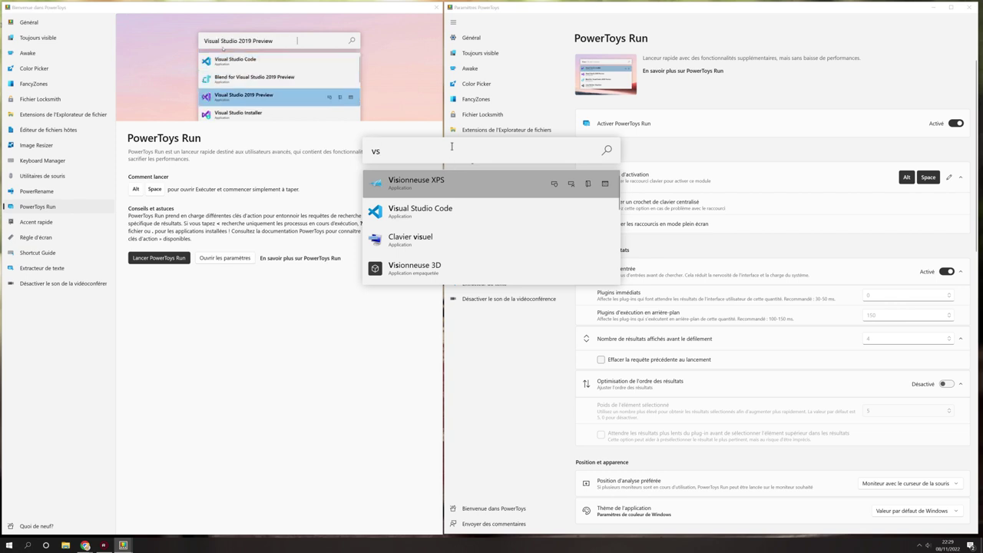
Step: Turn PowerToys Run off and on again, and review the list of its available plug-ins
click(953, 125)
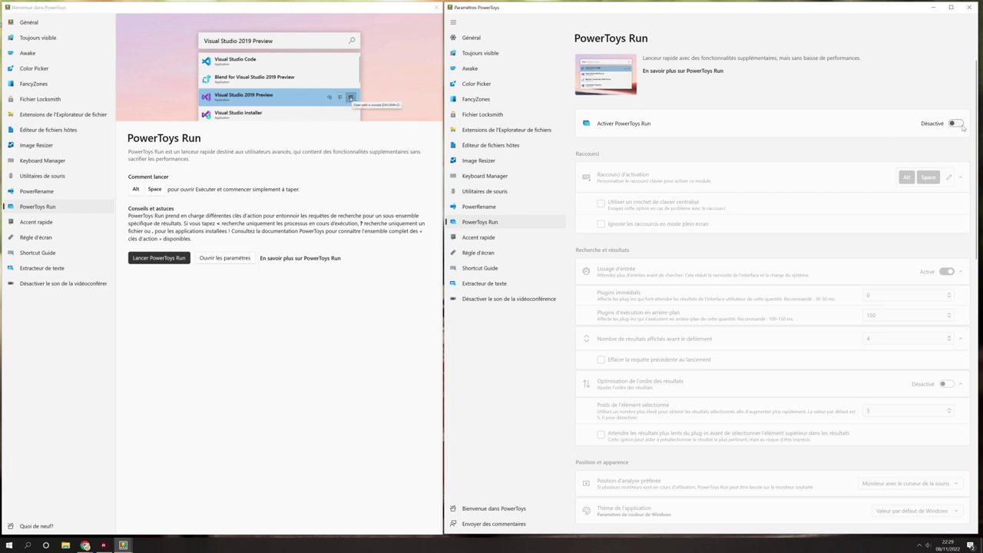
click(954, 123)
scroll(768, 245, down, 3)
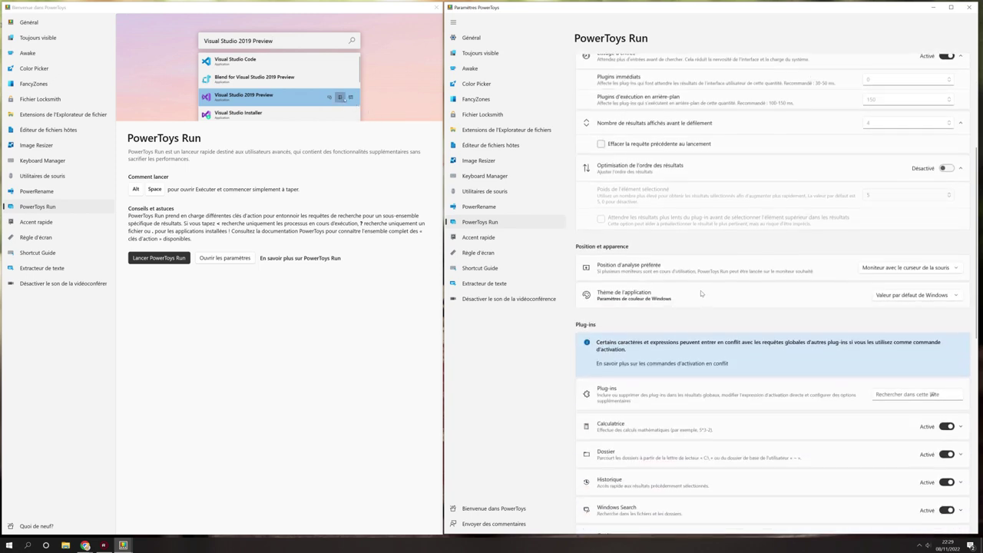
scroll(701, 293, down, 3)
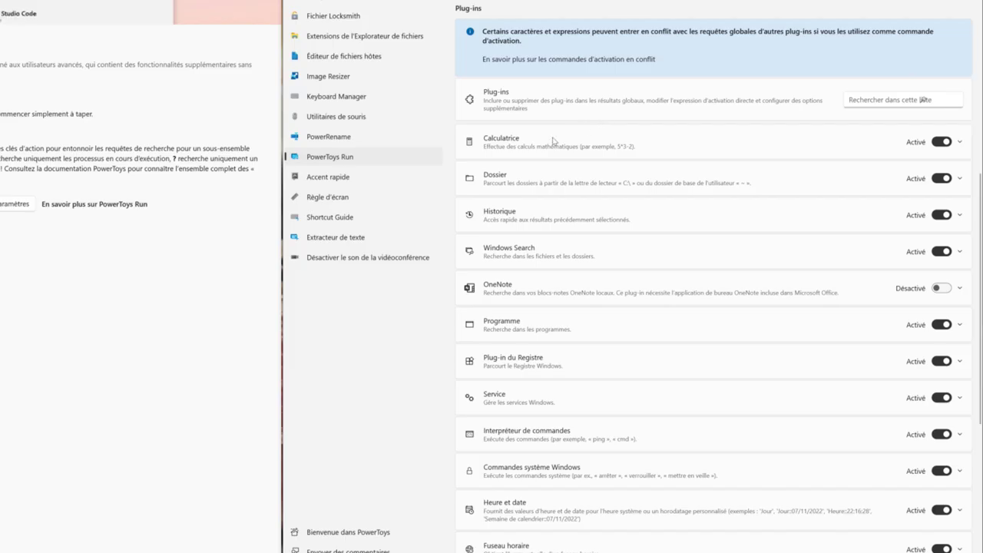
scroll(651, 212, down, 1)
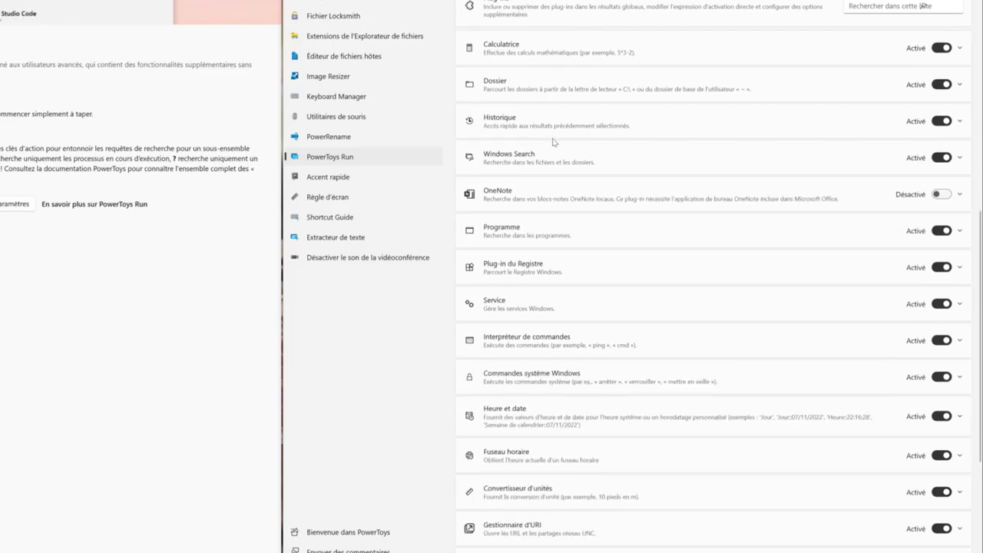
scroll(554, 206, down, 2)
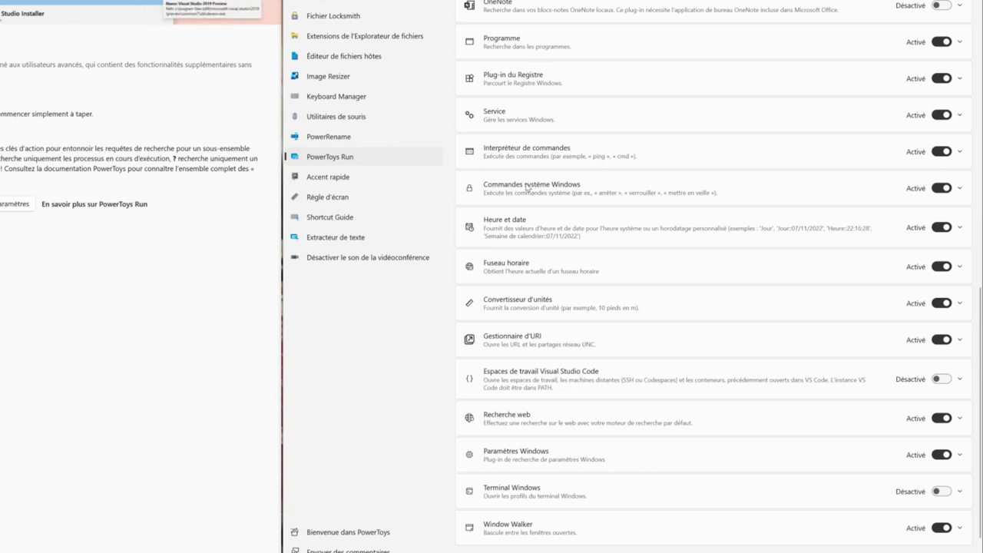
scroll(527, 186, down, 1)
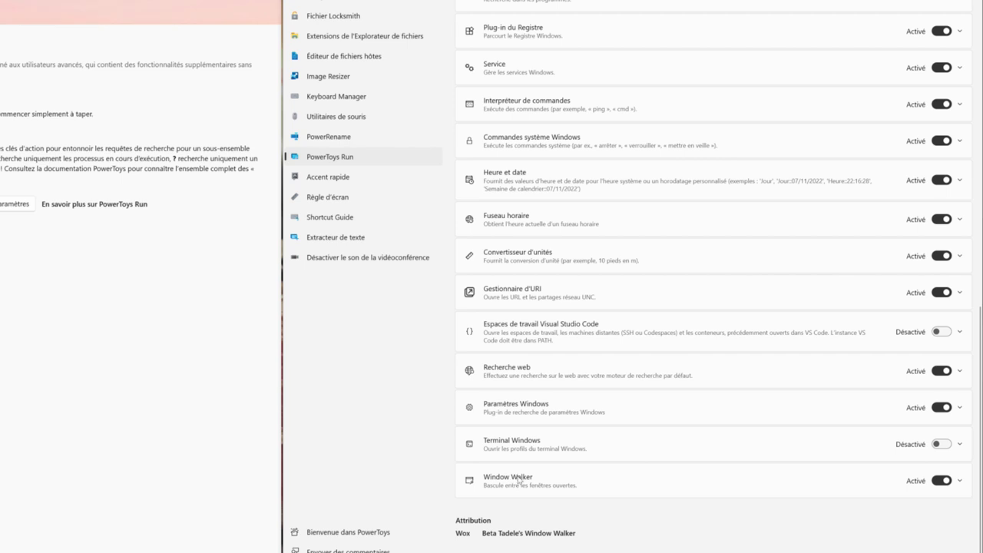
scroll(522, 478, up, 6)
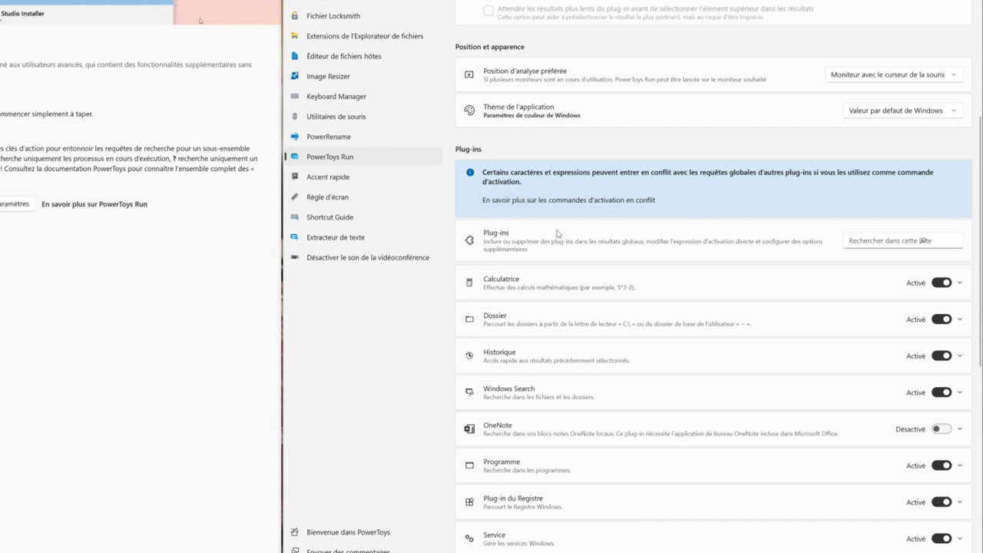
Step: Disable the Plug-in du Registre and Service plug-ins of PowerToys Run
scroll(558, 229, down, 2)
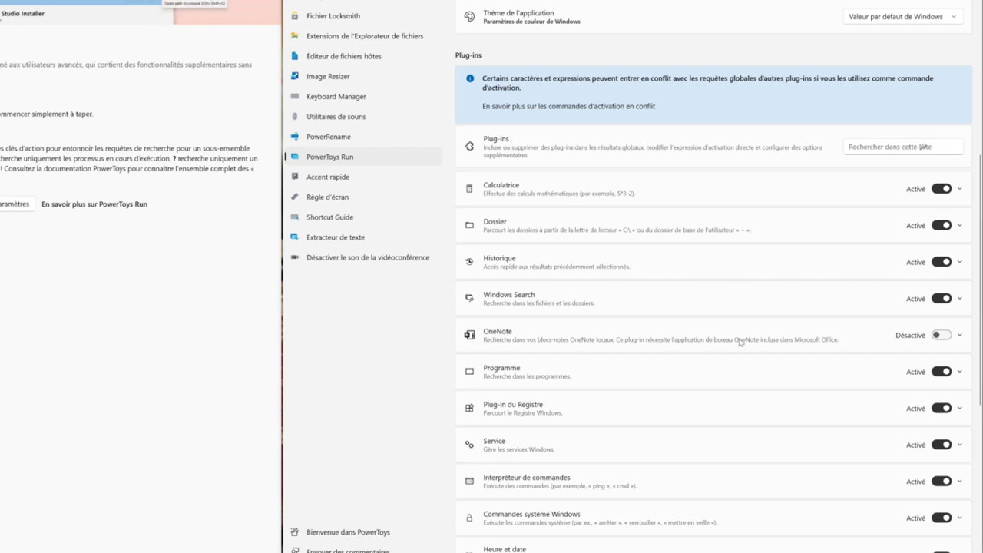
click(940, 408)
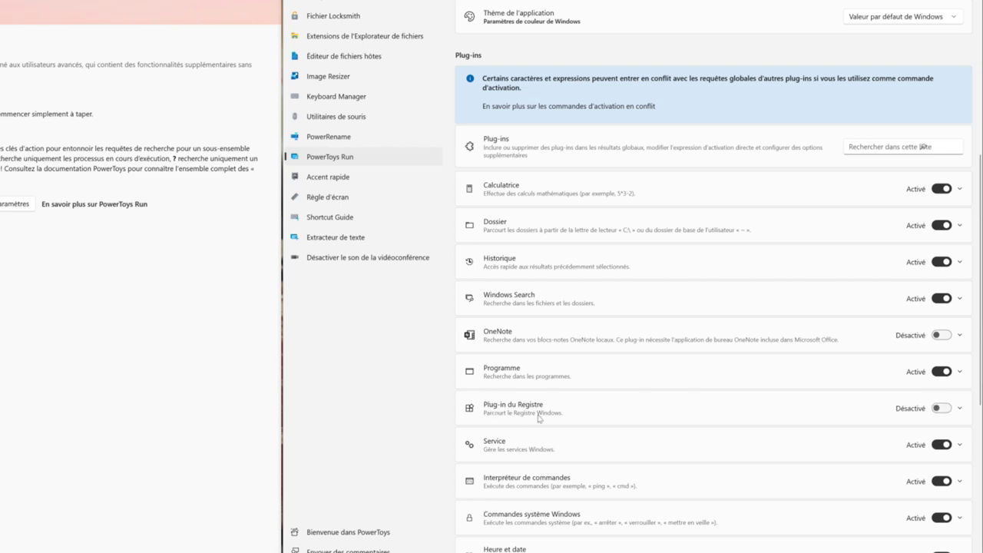
click(940, 445)
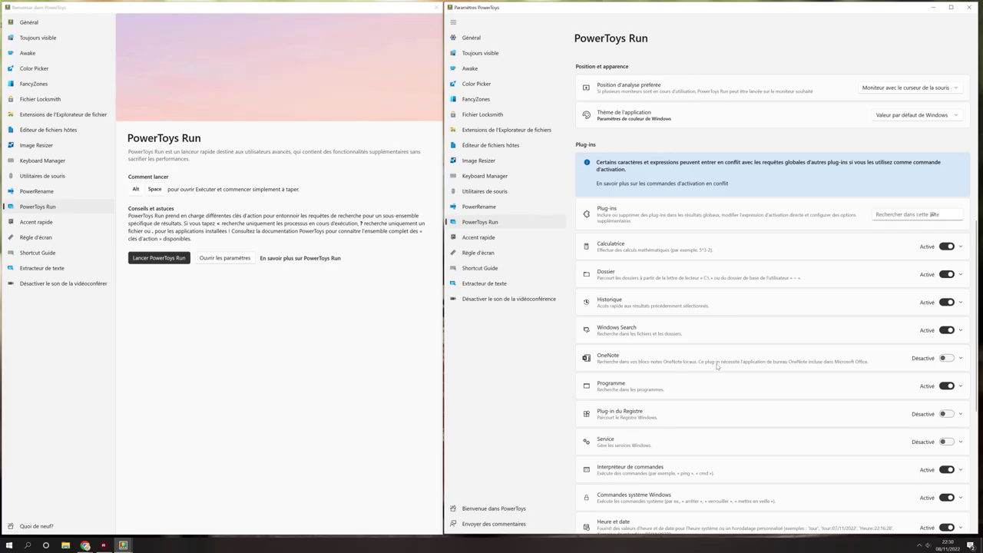
Step: Bring up the PowerToys Run launcher, open its activation shortcut for editing, and cancel without changing it
scroll(722, 357, up, 5)
key(alt+space)
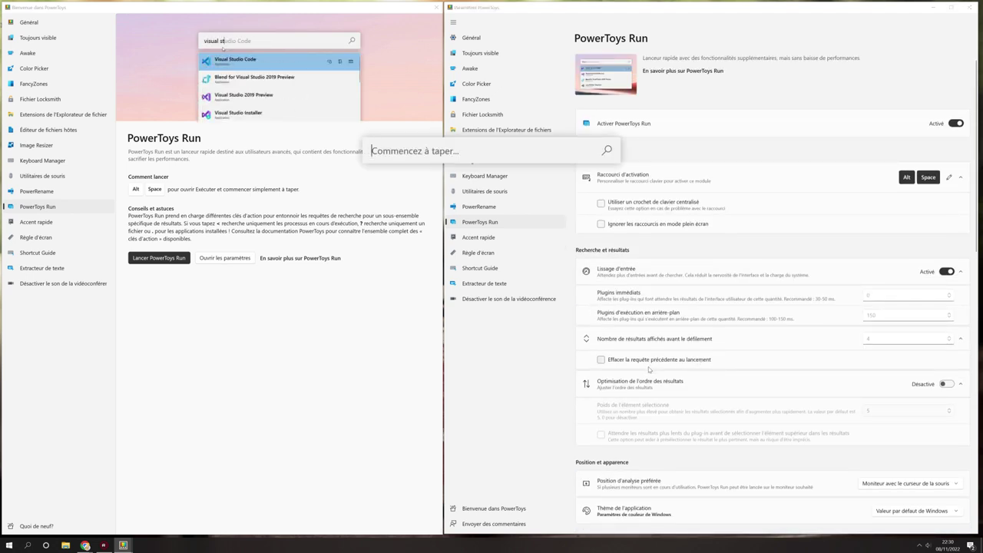
click(949, 177)
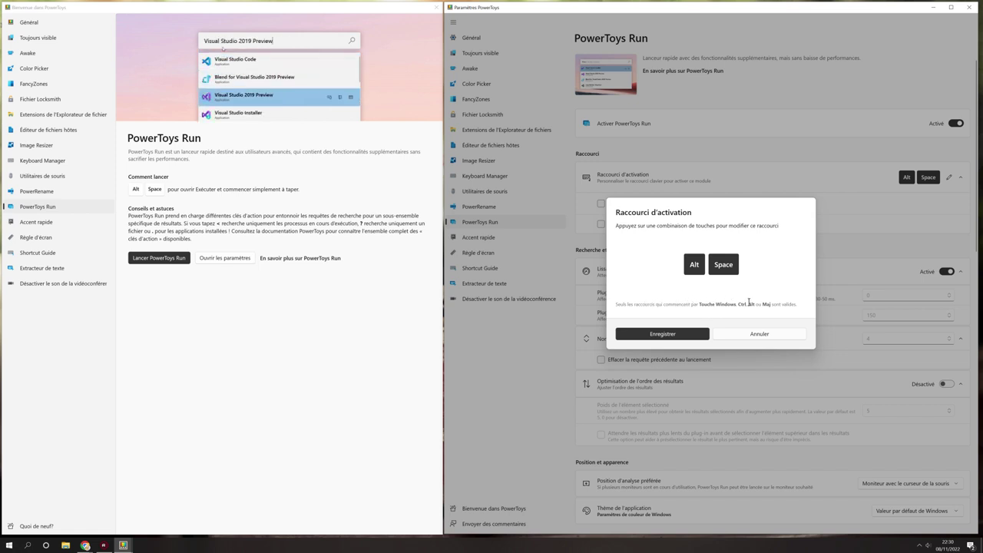
click(773, 333)
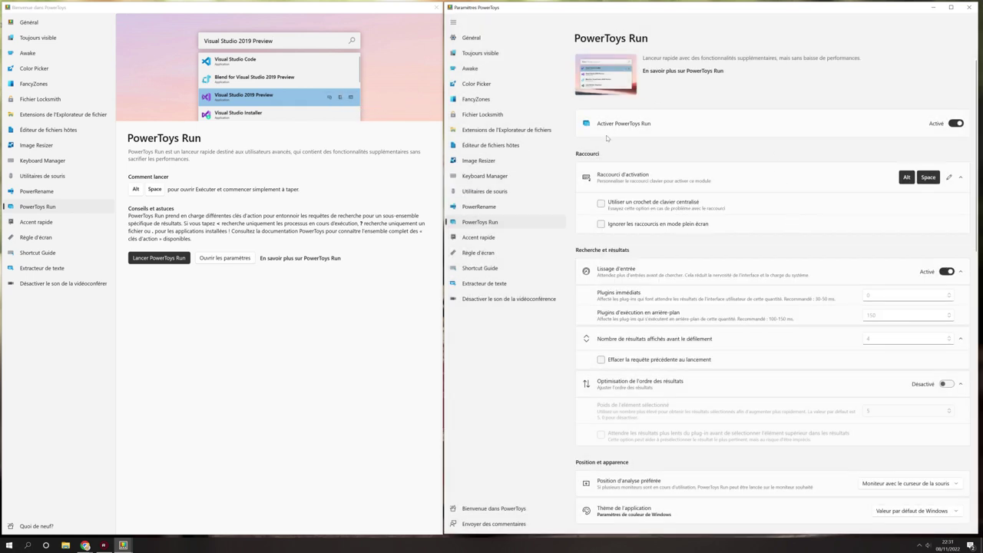
Step: Disable PowerToys Run and show the Accent rapide page in both PowerToys windows
click(958, 124)
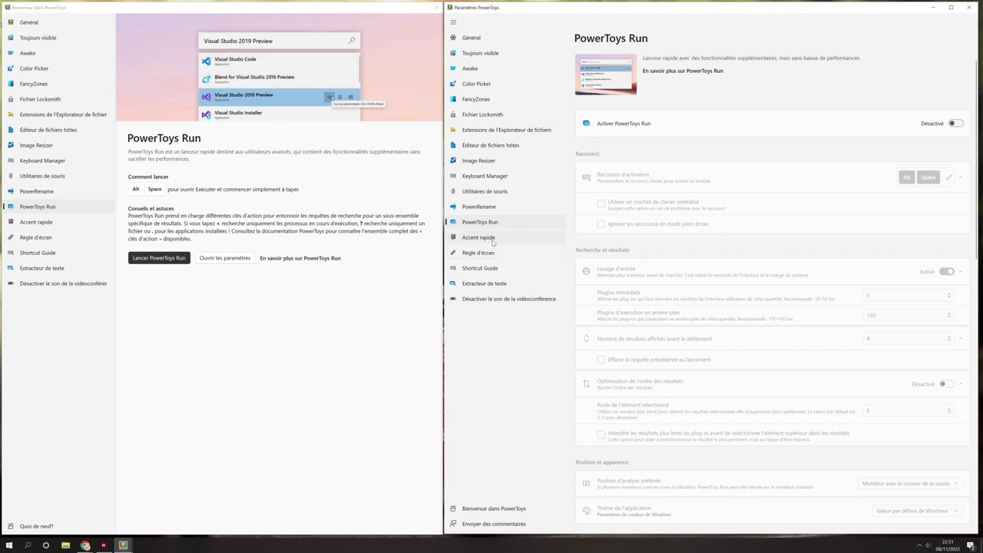
click(478, 237)
click(46, 222)
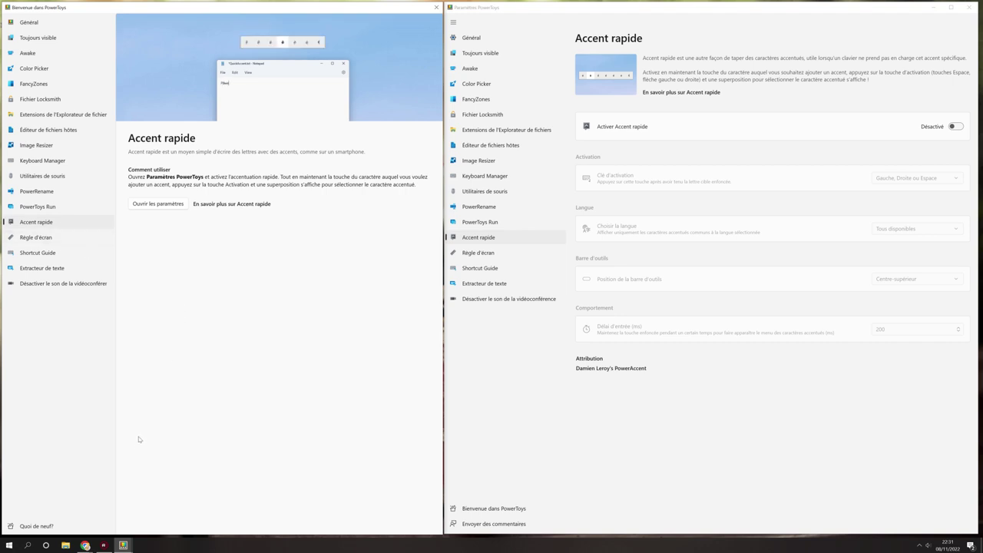
Step: Launch Bloc-notes, enable Accent rapide in the PowerToys settings, and return to the empty note
key(super)
text(bloc)
key(Return)
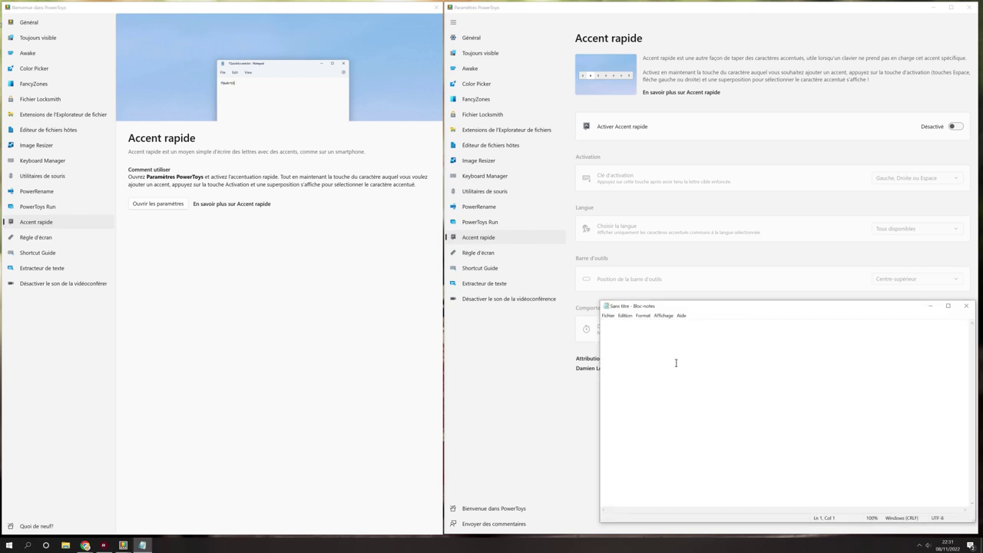
click(956, 126)
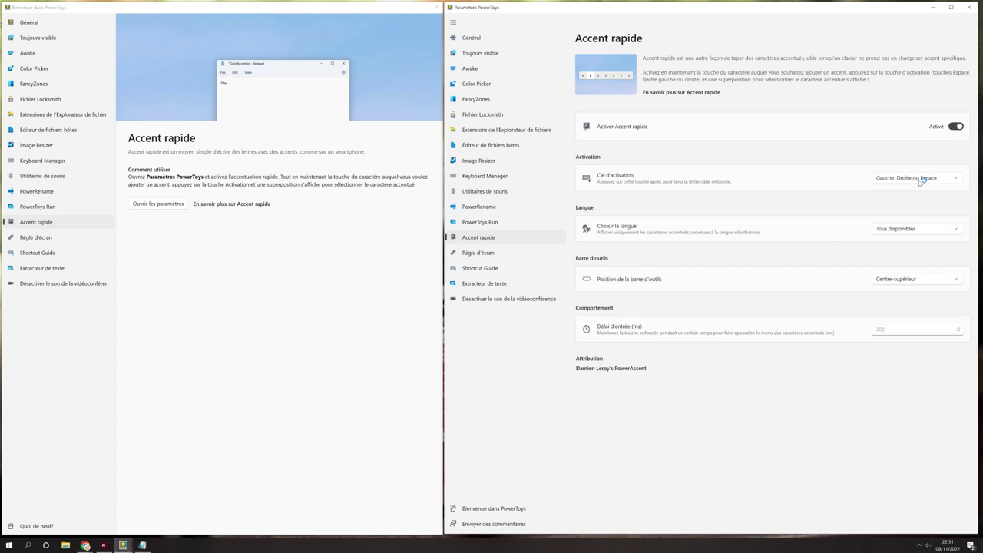
click(142, 546)
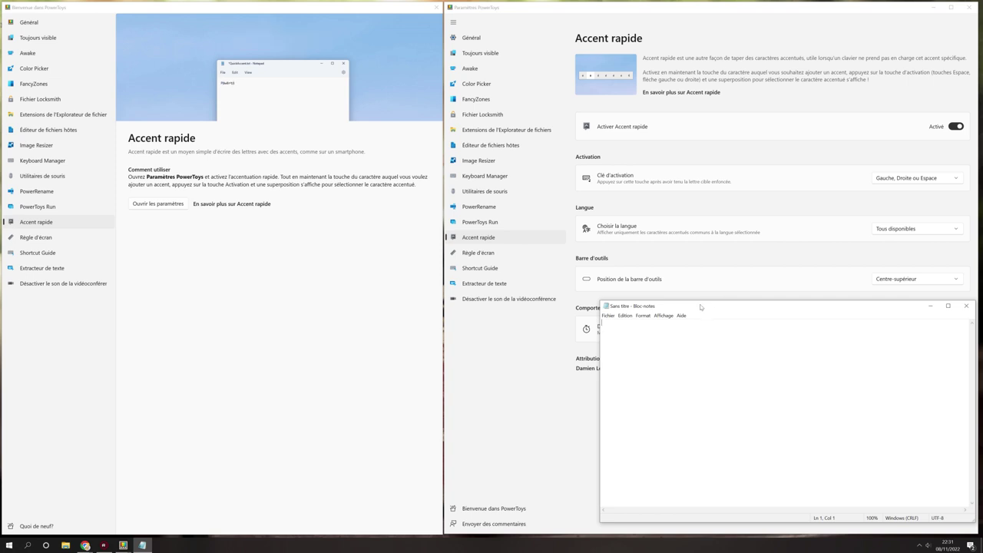
Step: Bring up the accent bar for the letter e in Bloc-notes, try picking é, and try the letter o
text(é)
key(Right)
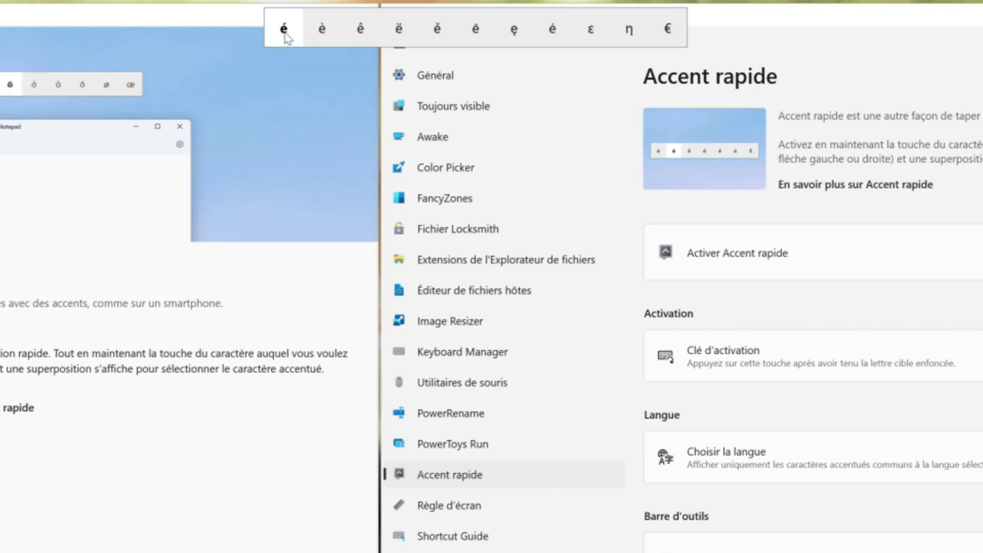
click(285, 35)
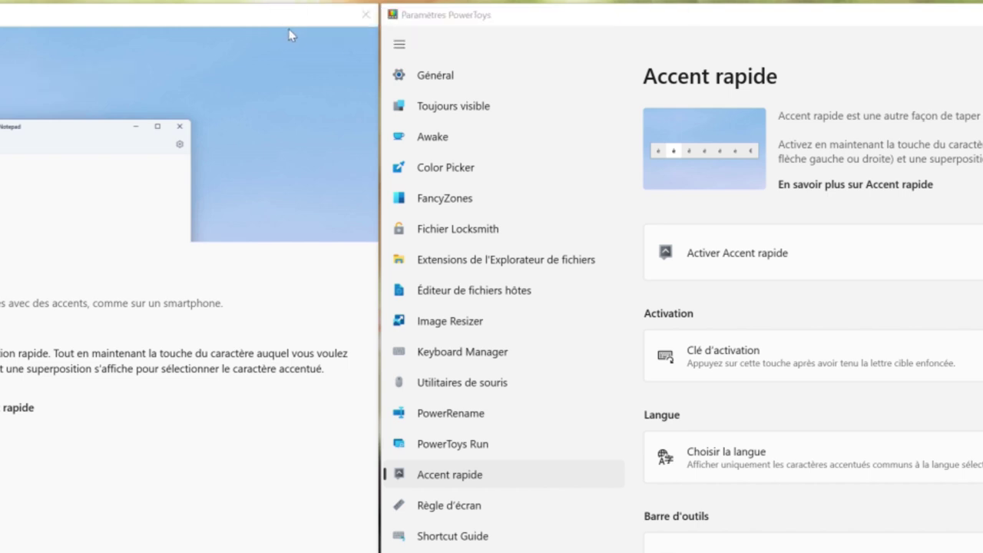
key(o+Right)
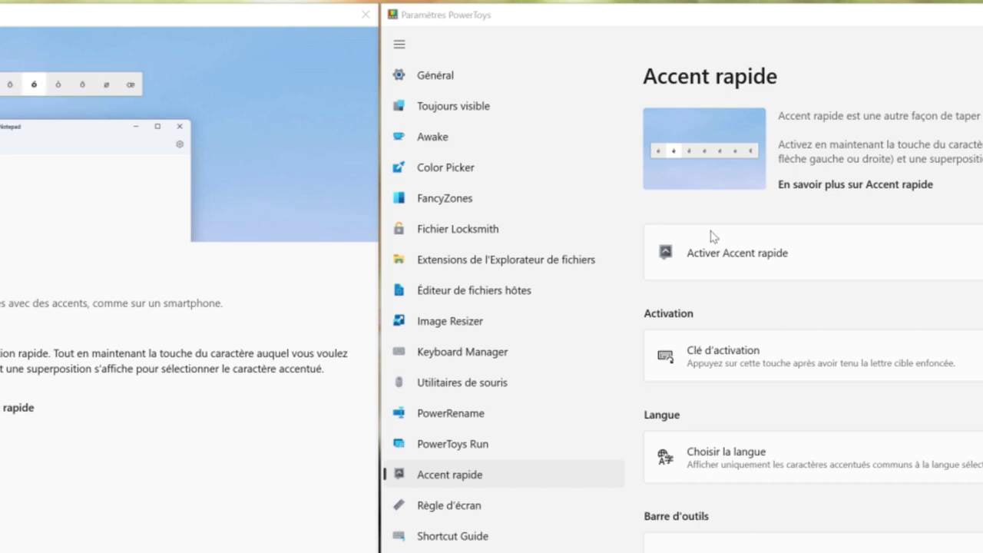
Step: Cycle back and forth through the accent bar's variants of the letter e and insert the € sign
key(e+Right)
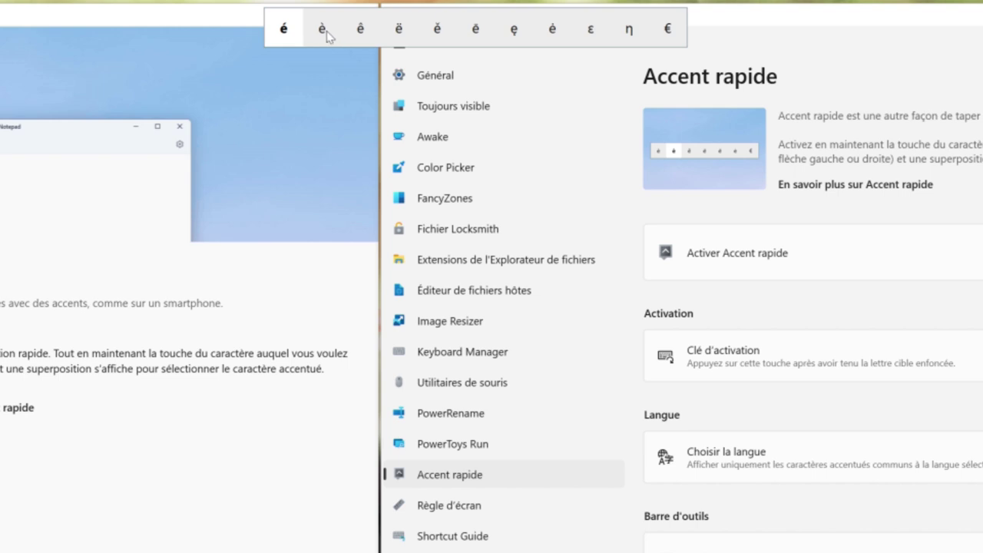
key(Right)
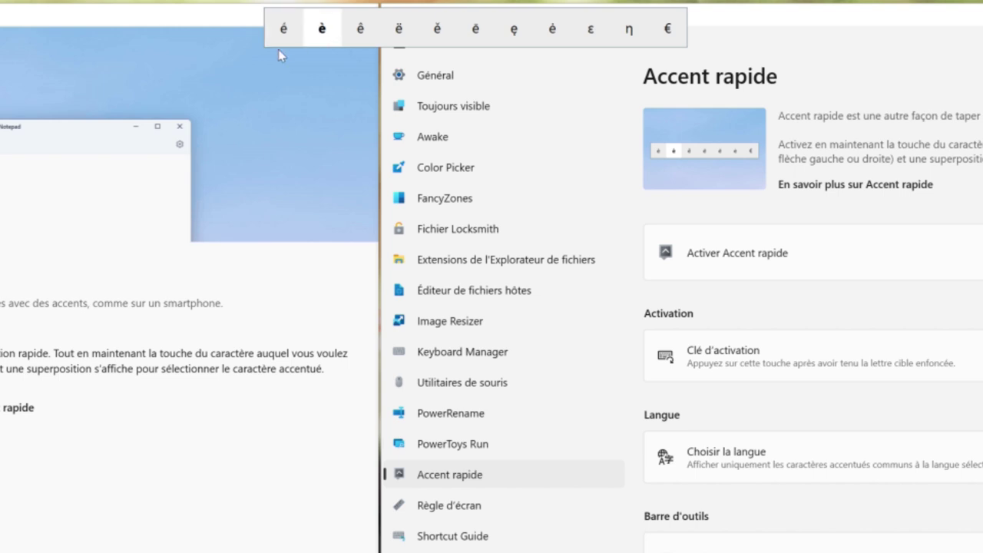
key(Right)
key(Right)
key(Left)
key(Right)
key(Left)
key(Right)
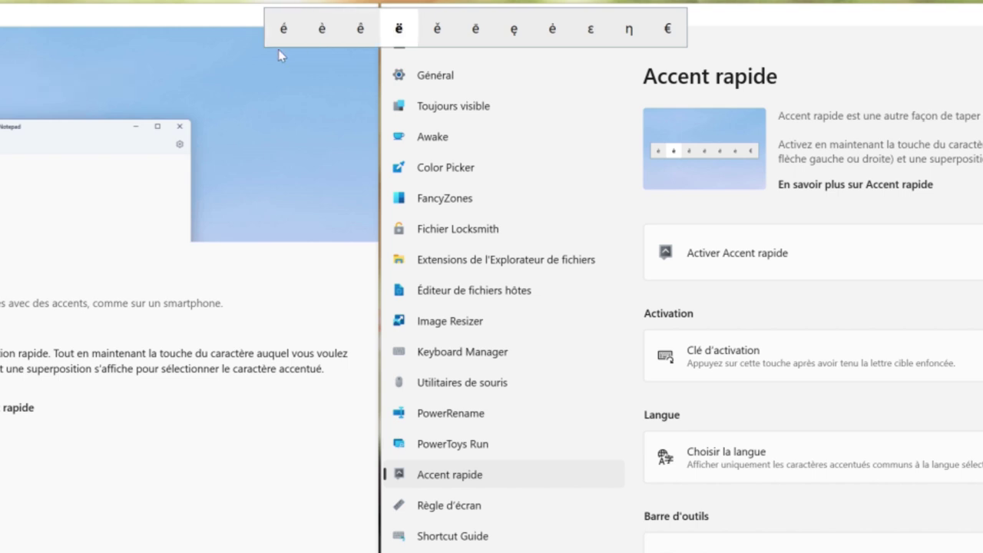
key(Left)
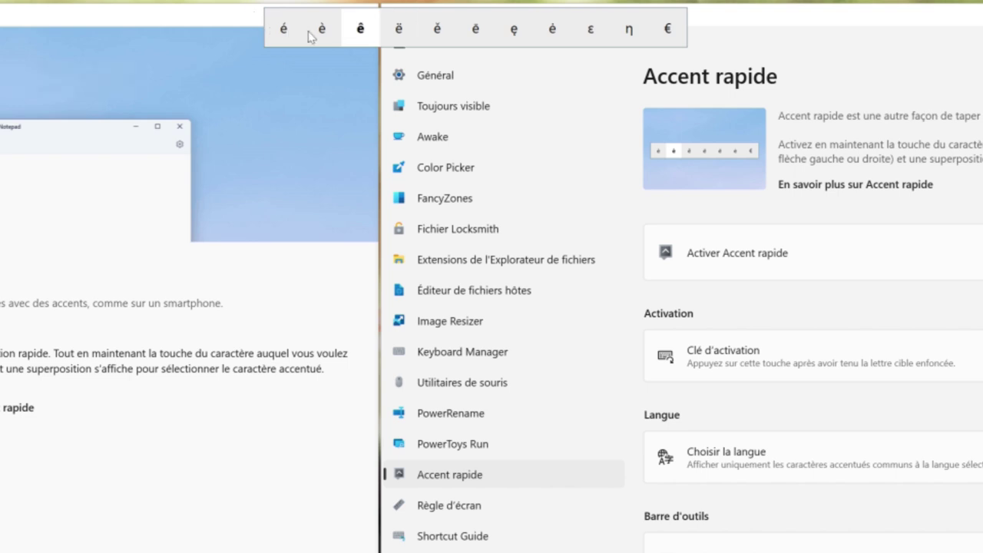
key(Right)
key(Right)
key(Right)
key(Right)
key(Right)
key(Right)
key(Right)
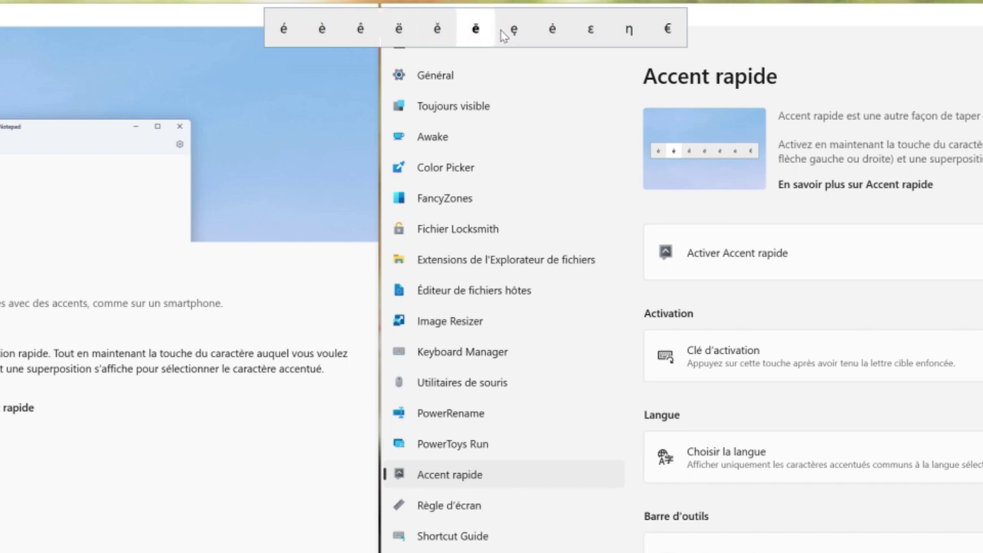
key(Left)
key(Left)
key(Left)
key(Left)
key(Left)
key(Left)
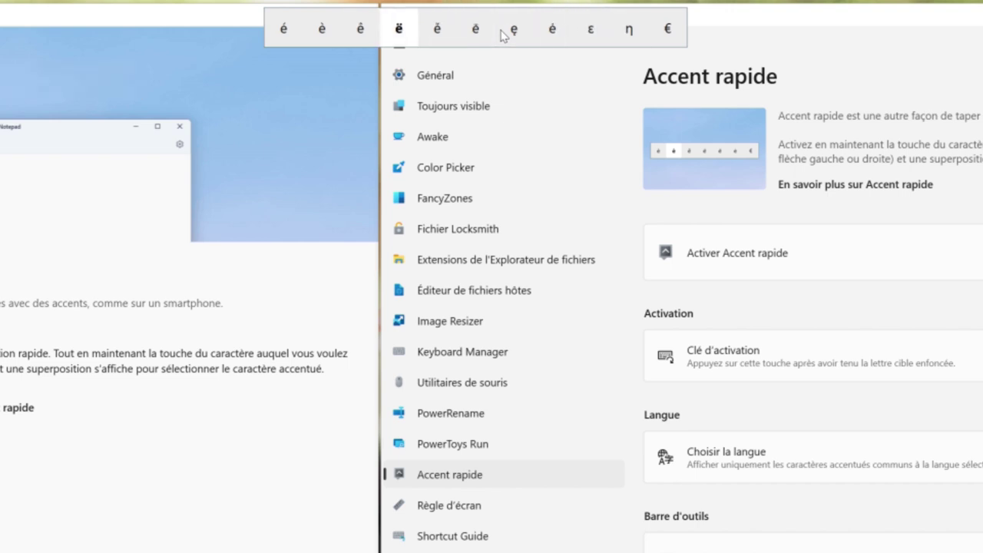
key(Right)
key(Right)
key(Right)
key(Right)
key(Right)
key(Right)
key(Right)
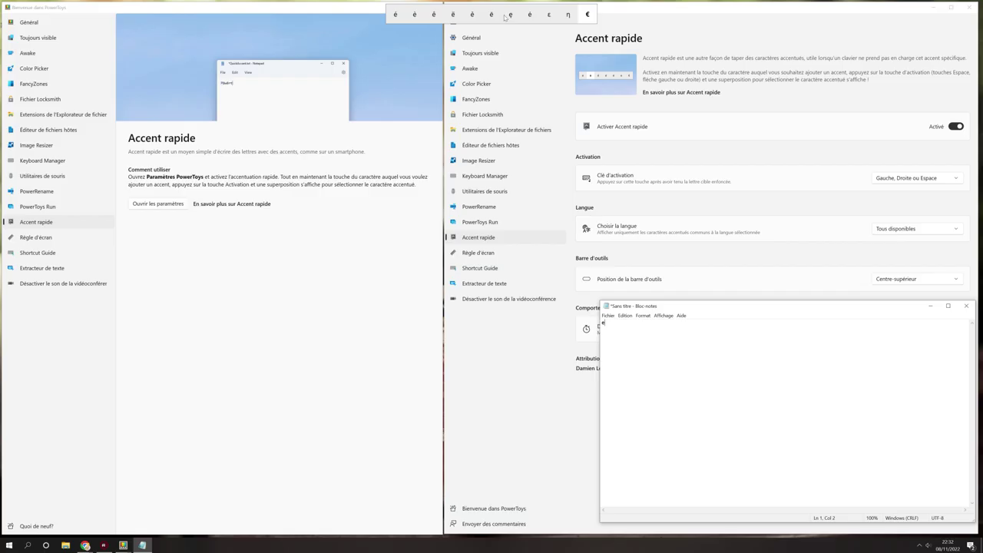
text(€)
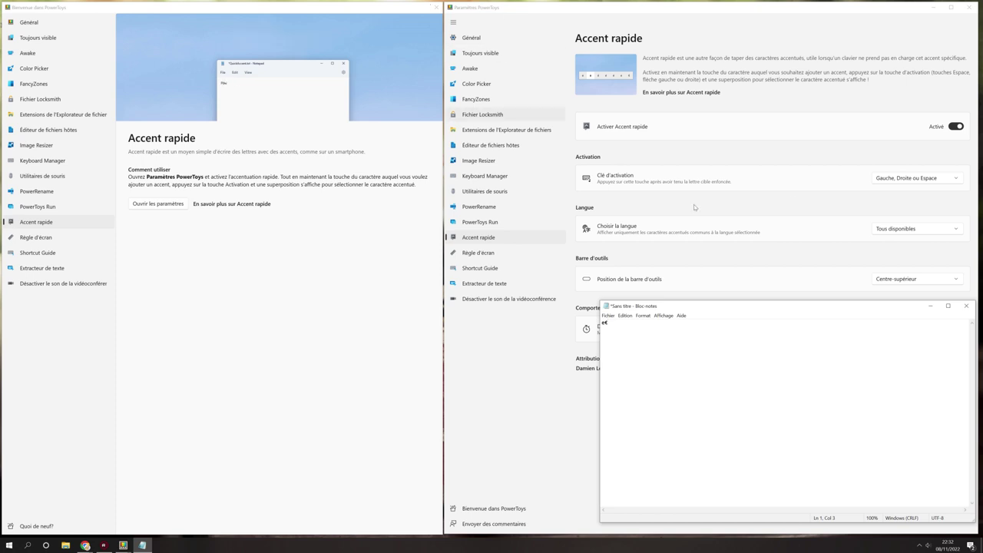
Step: Close Bloc-notes without saving and review the toolbar position options of Accent rapide
click(966, 305)
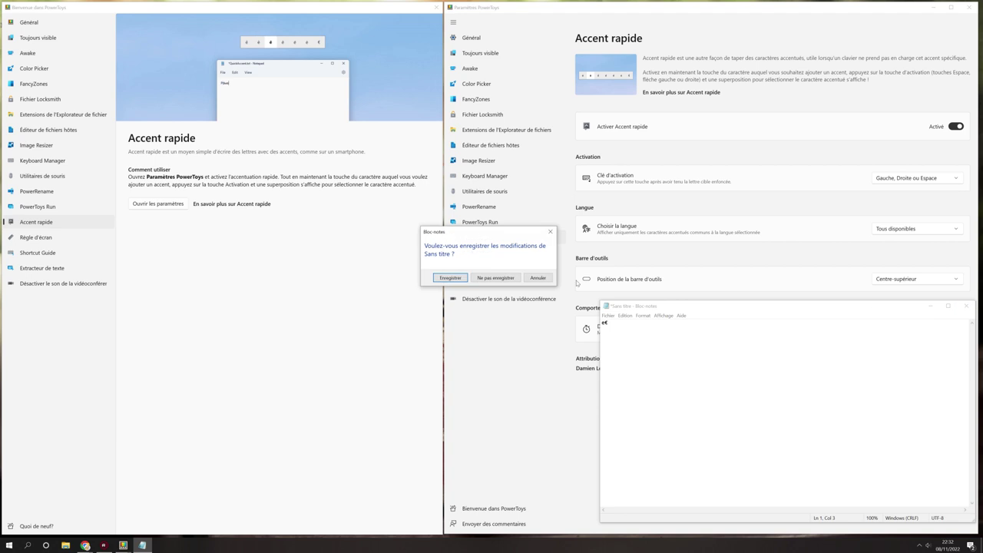
click(509, 278)
click(888, 275)
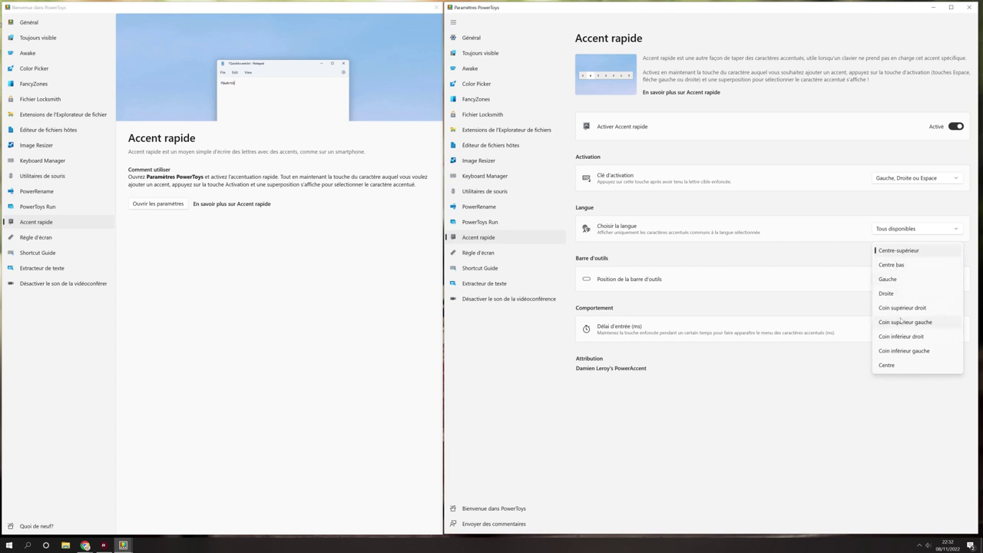
click(673, 184)
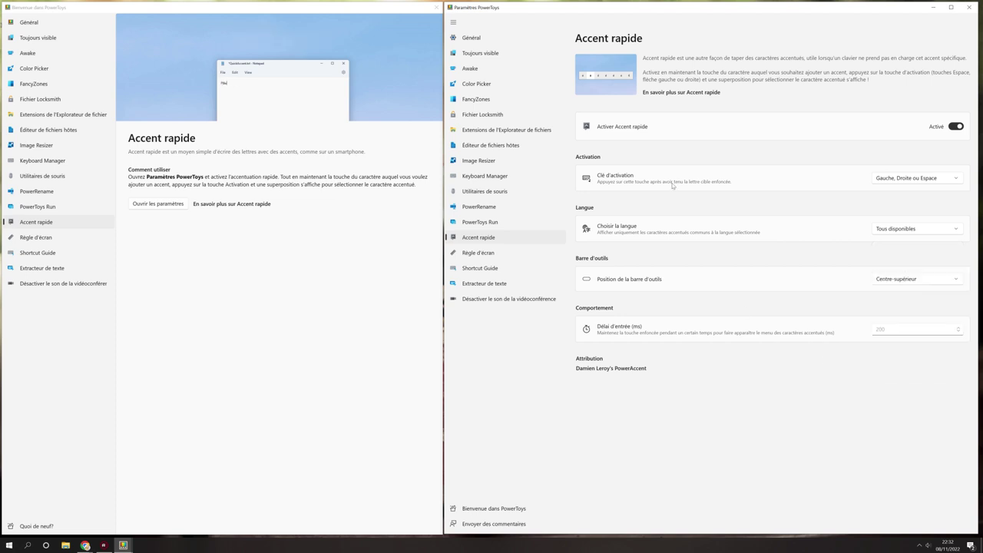
Step: Set the Accent rapide language to Français and bring up the accent bar for e in a new Bloc-notes document
click(910, 230)
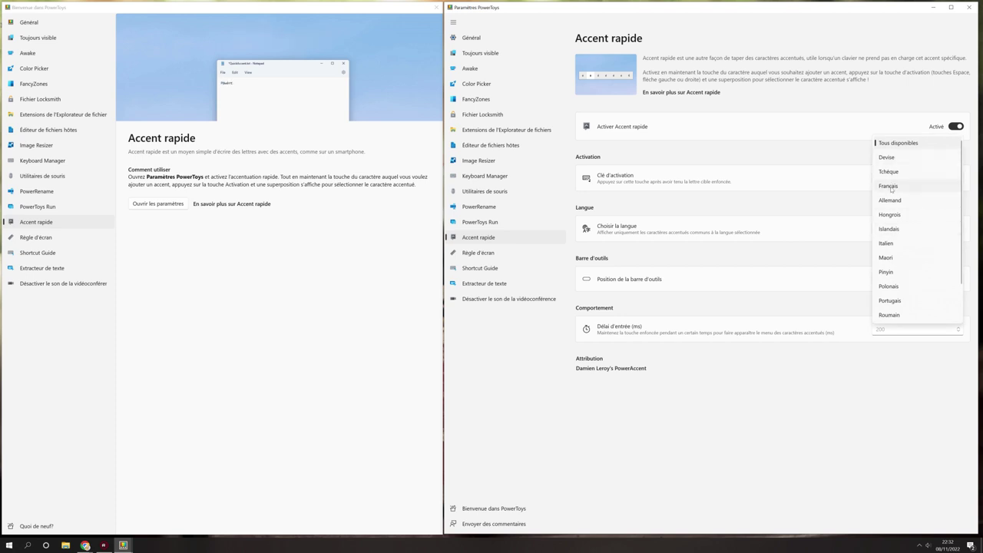
click(896, 186)
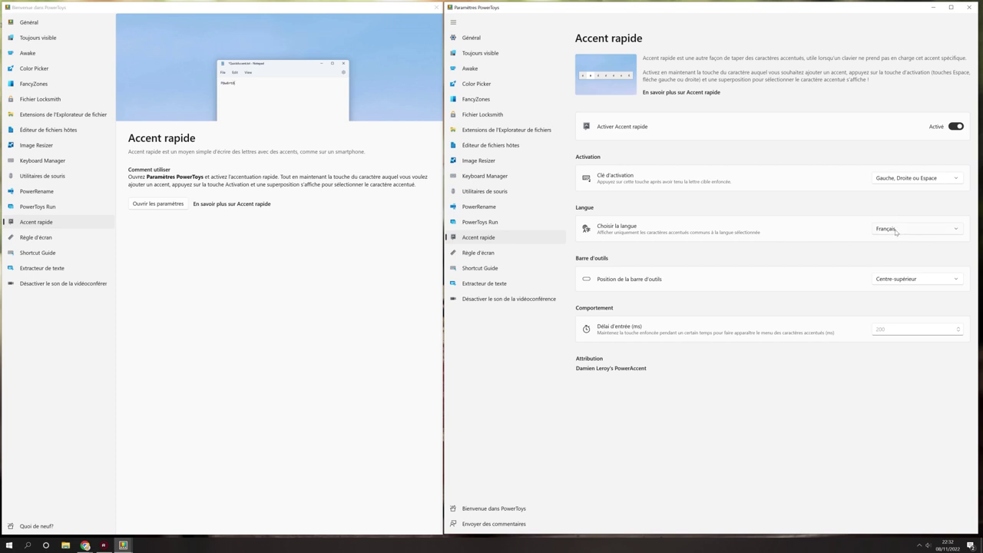
key(super)
text(bloc)
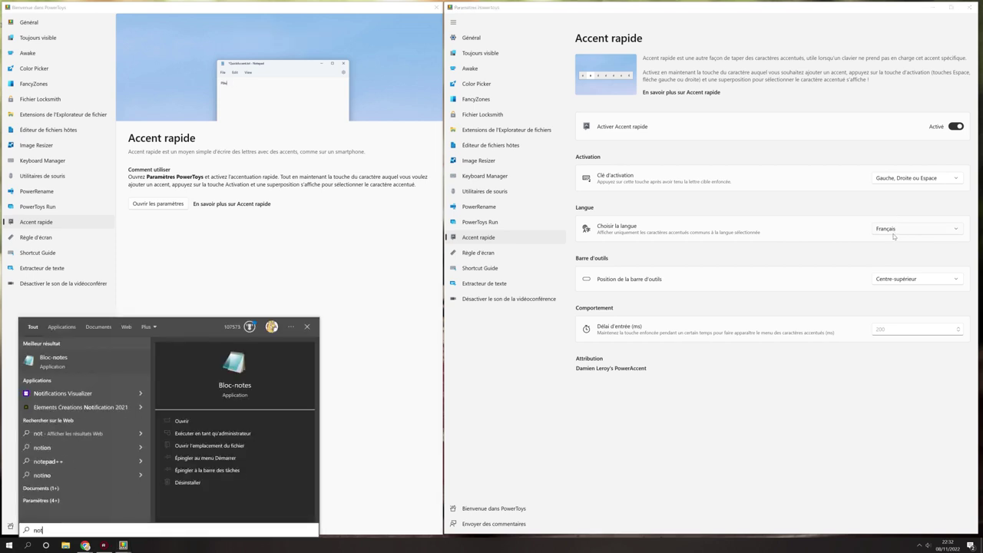
key(Return)
text(e)
key(space)
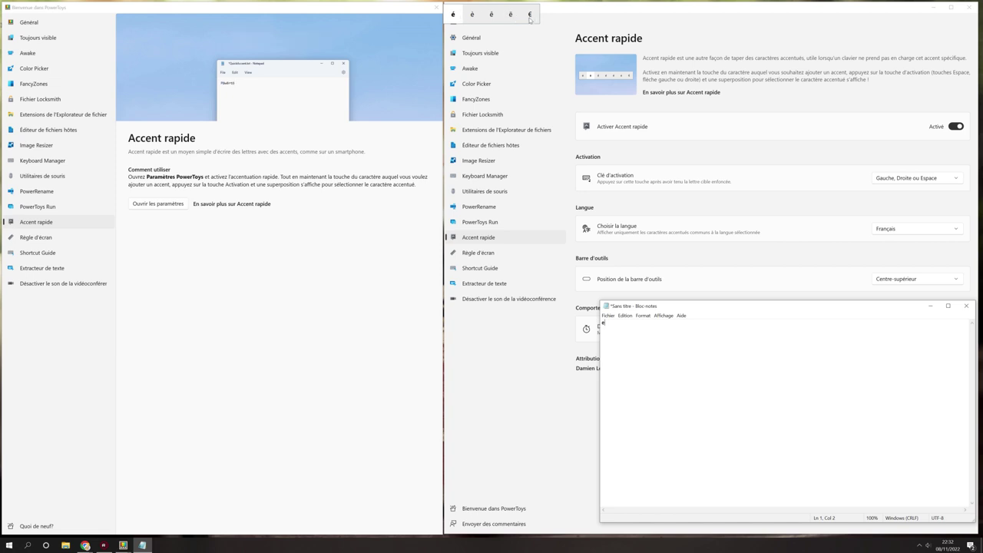
Step: Close Bloc-notes and disable Accent rapide
click(967, 306)
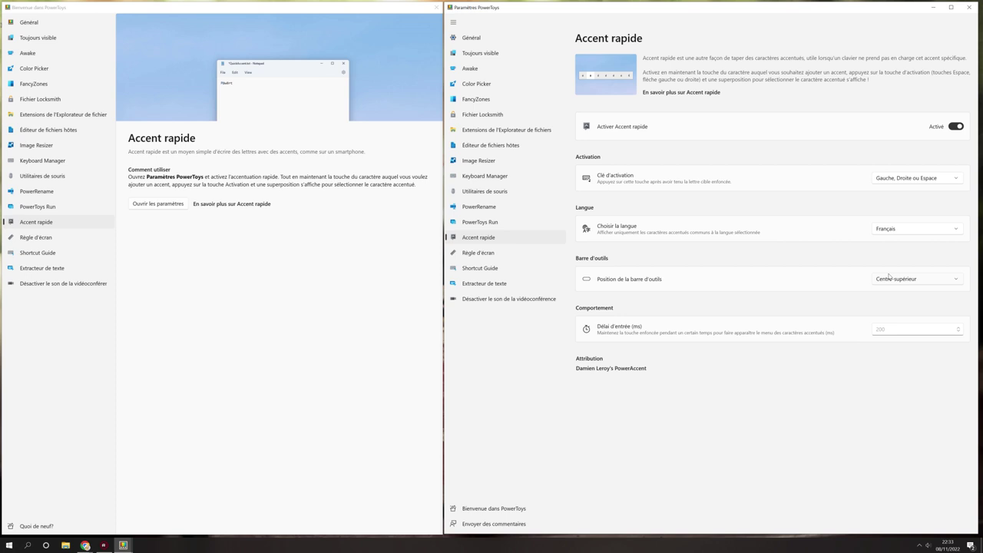
click(956, 127)
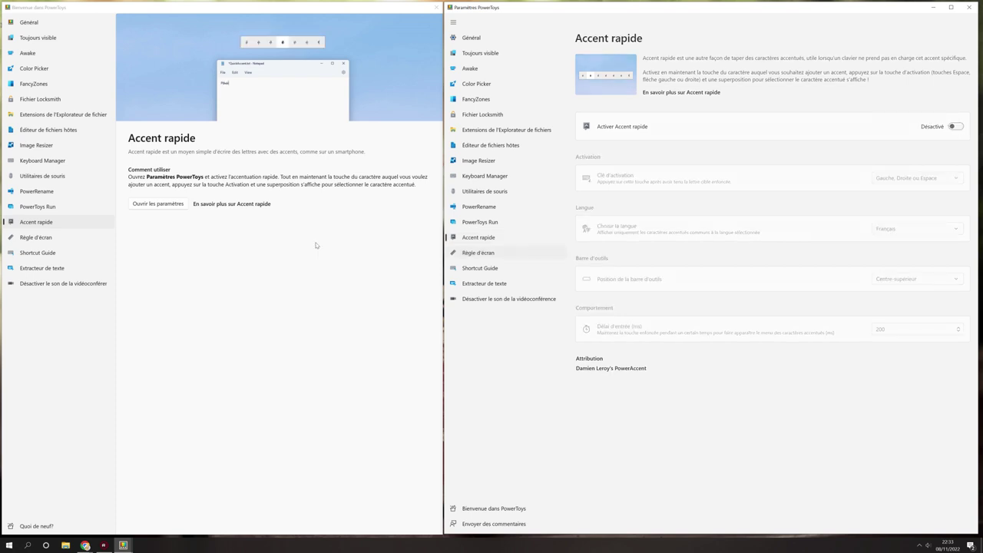
Step: Show the Règle d'écran page in both PowerToys windows and enable the screen ruler
click(32, 236)
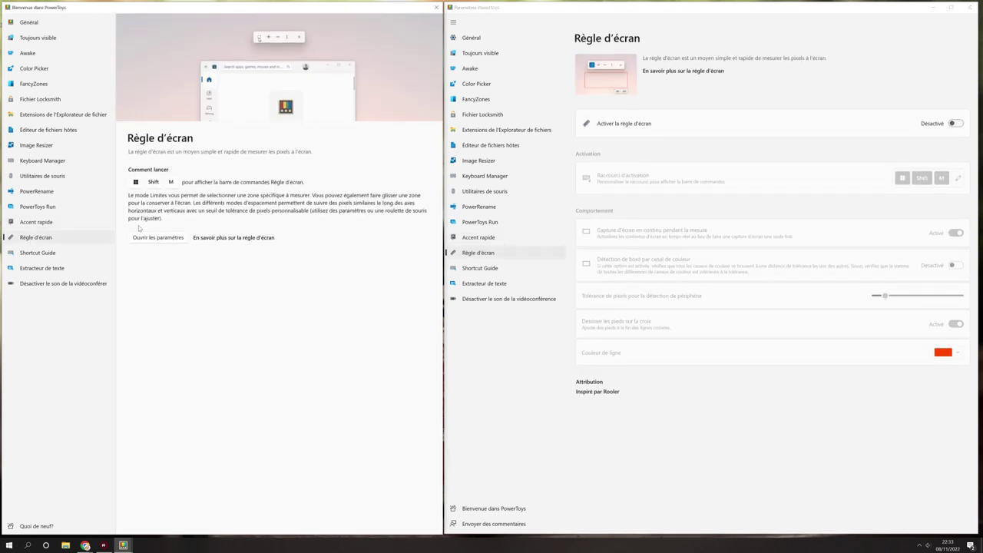
click(957, 124)
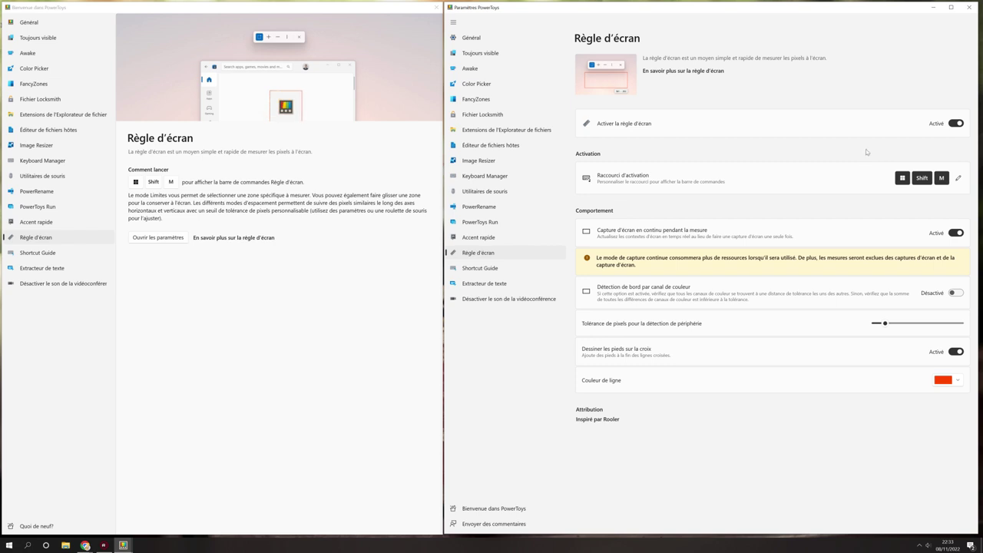
Step: Open the screen ruler, measure the settings page's preview image as a rectangular area, and measure the activation shortcut row with cross spacing
key(super+shift+m)
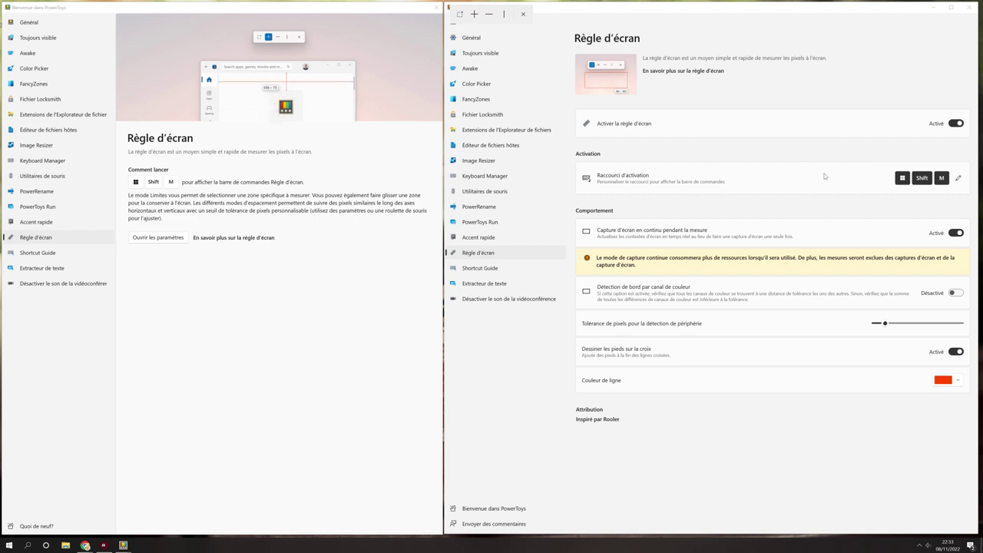
key(Escape)
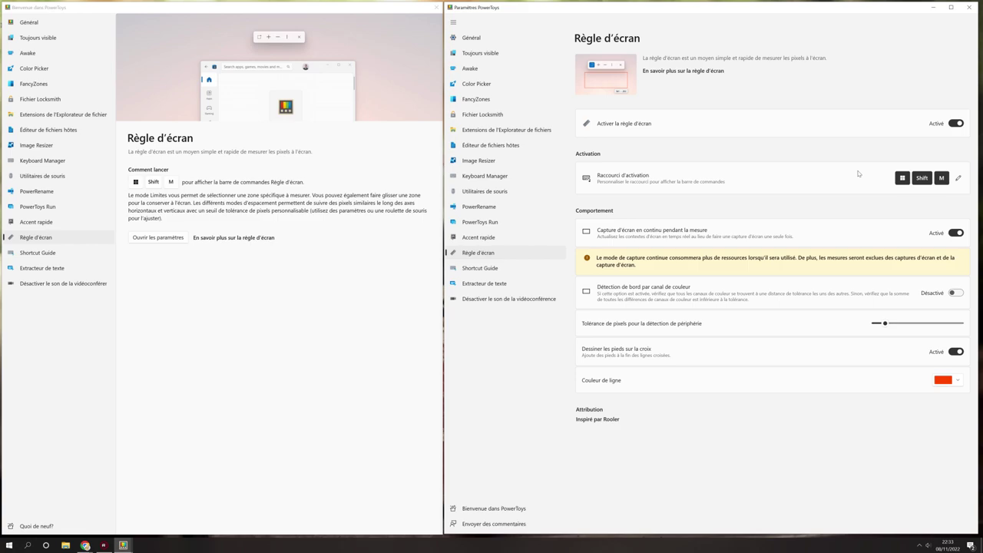
key(super+shift+m)
click(459, 14)
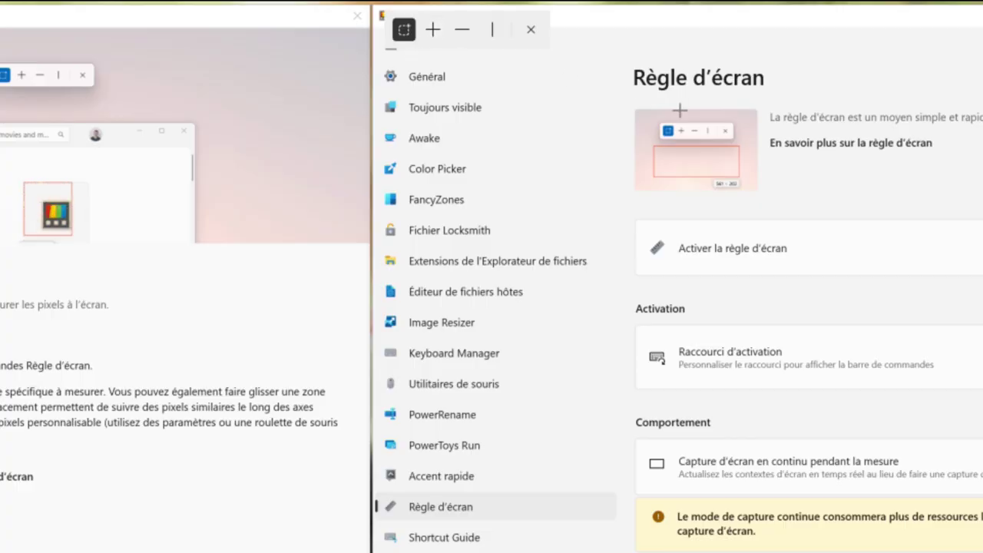
drag(634, 106, 757, 195)
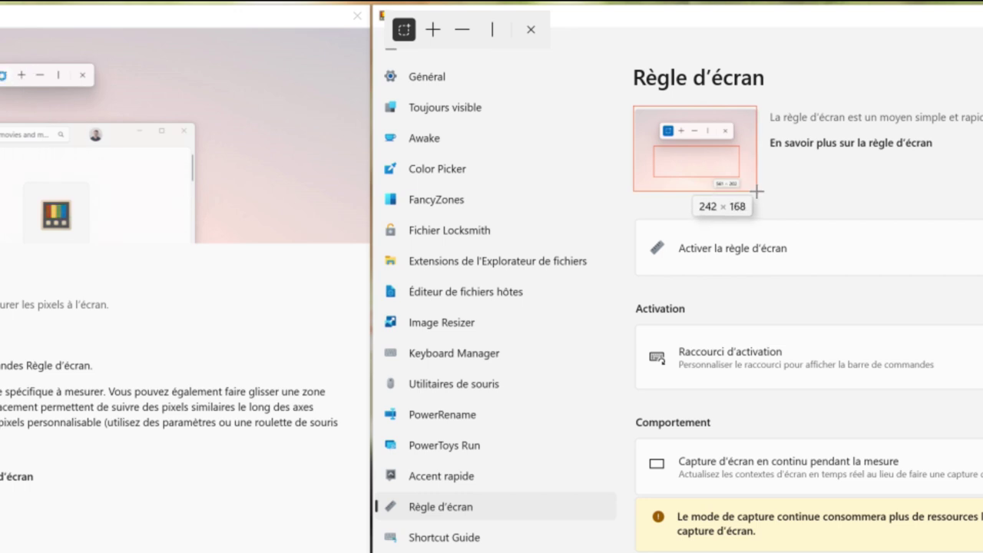
click(433, 31)
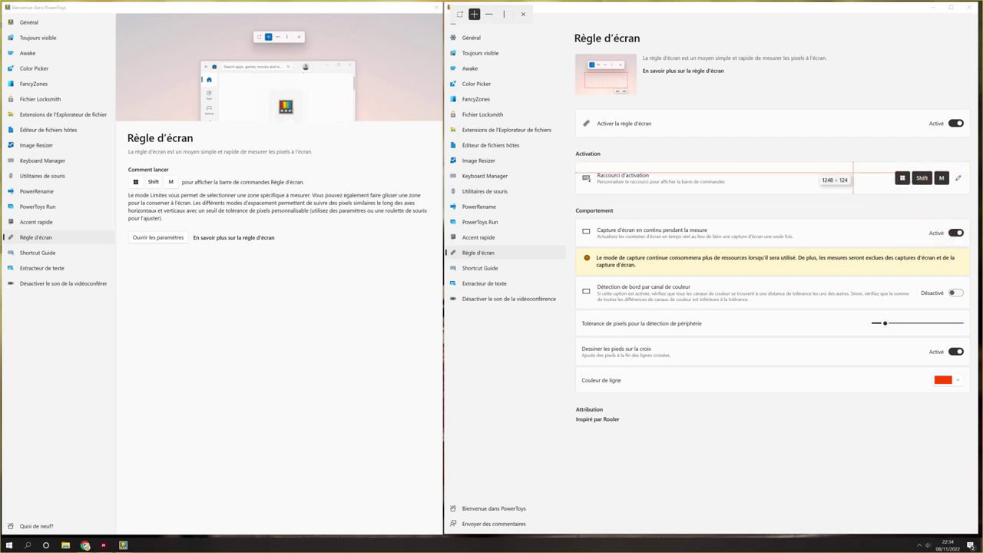
Step: Try the ruler's horizontal, vertical and cross spacing modes, and disable Règle d'écran once the ruler is closed
click(490, 14)
click(504, 14)
click(474, 14)
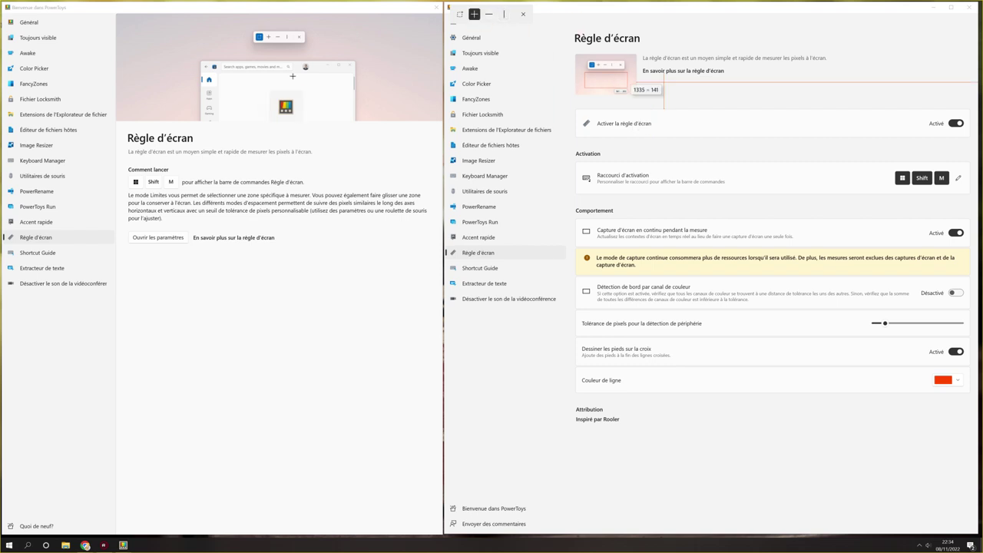
click(523, 15)
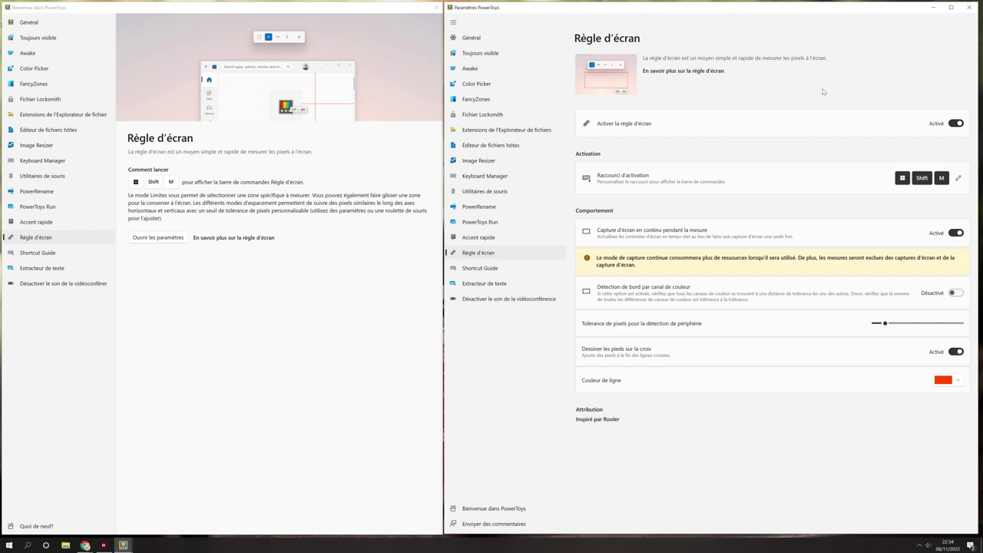
click(956, 124)
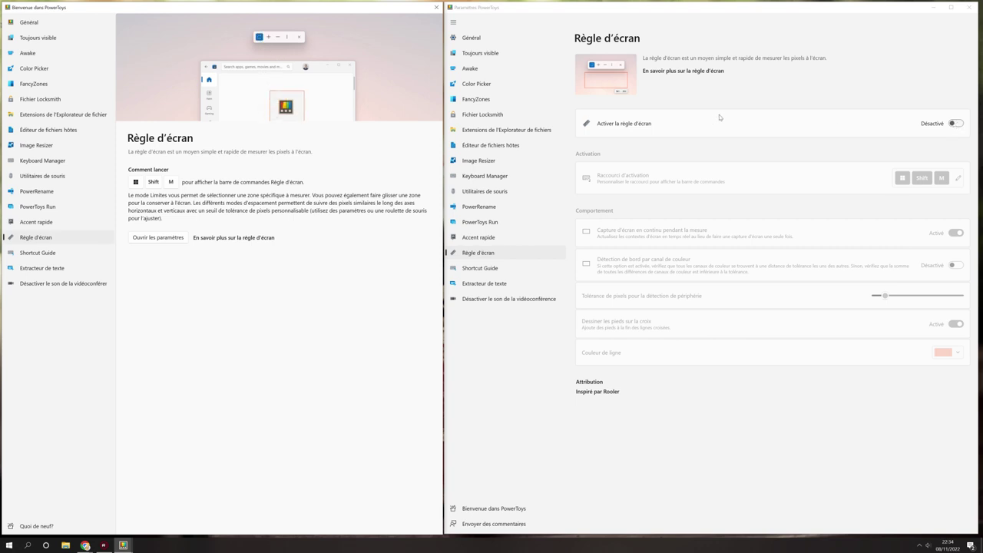
Step: Show the Shortcut Guide page in both PowerToys windows and enable Shortcut Guide
click(34, 253)
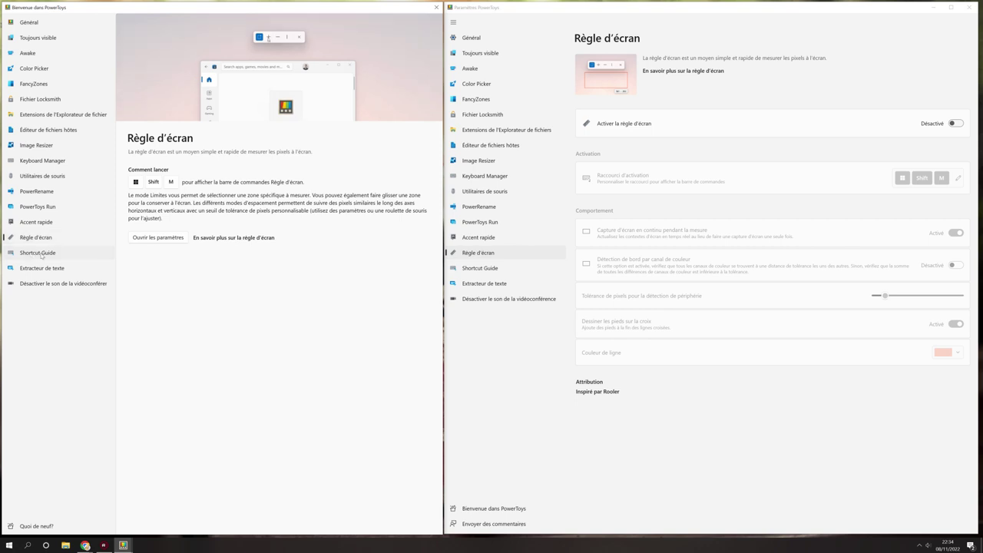
click(504, 268)
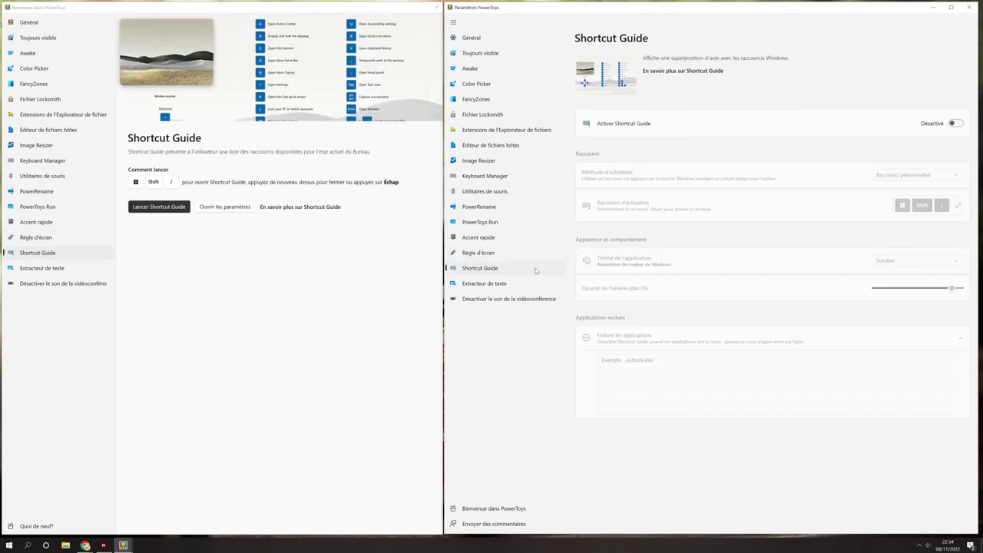
click(957, 126)
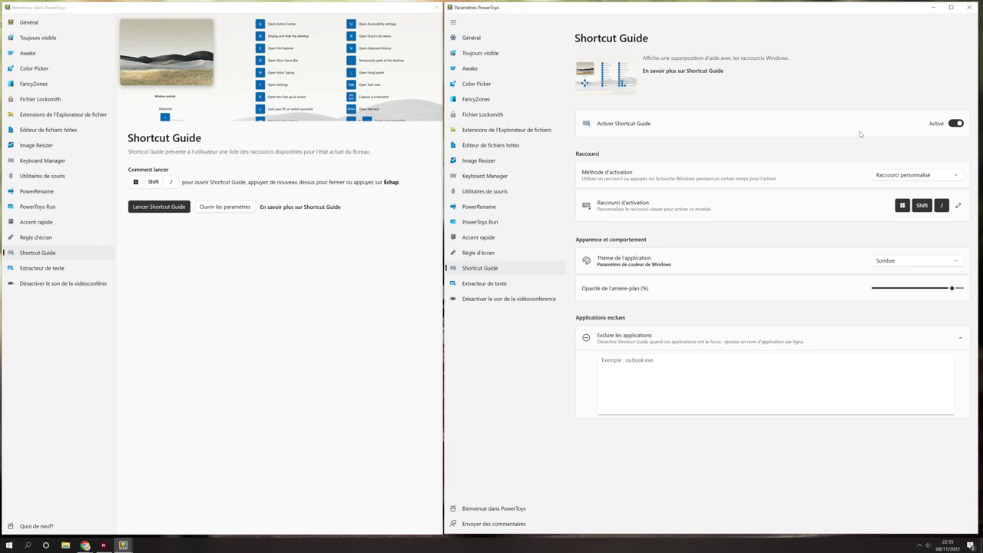
Step: Display the Windows shortcut overlay to review its entries, dismiss it and disable Shortcut Guide
key(super+shift+slash)
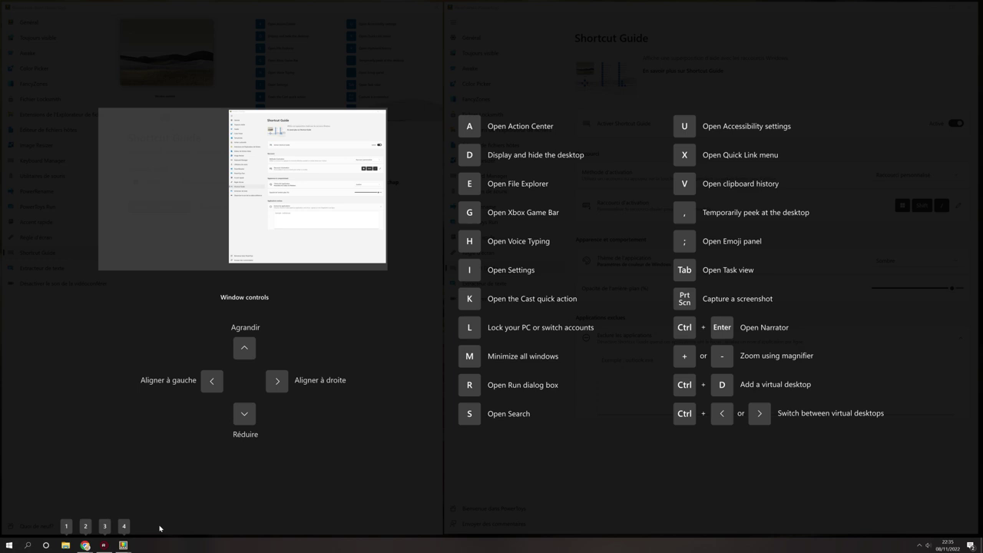
key(Escape)
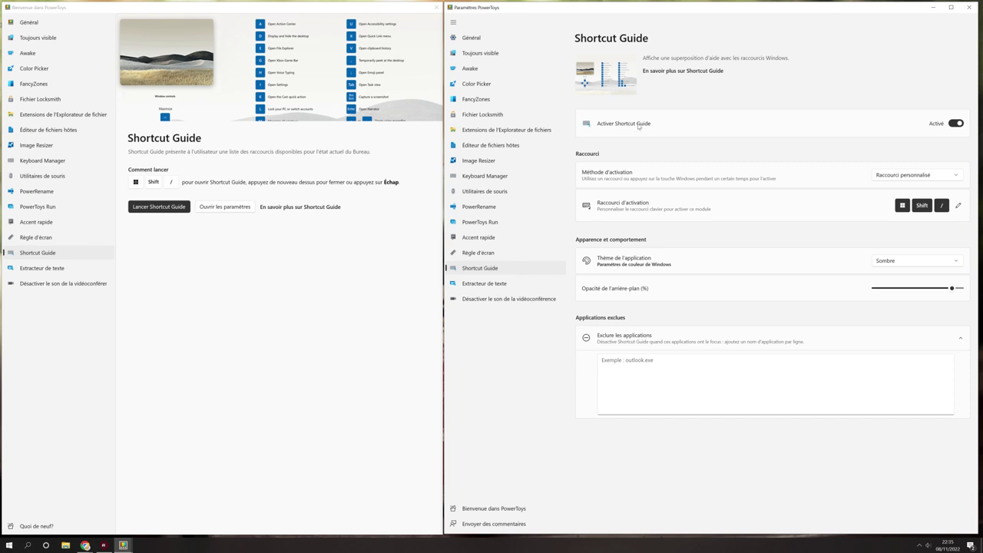
click(957, 123)
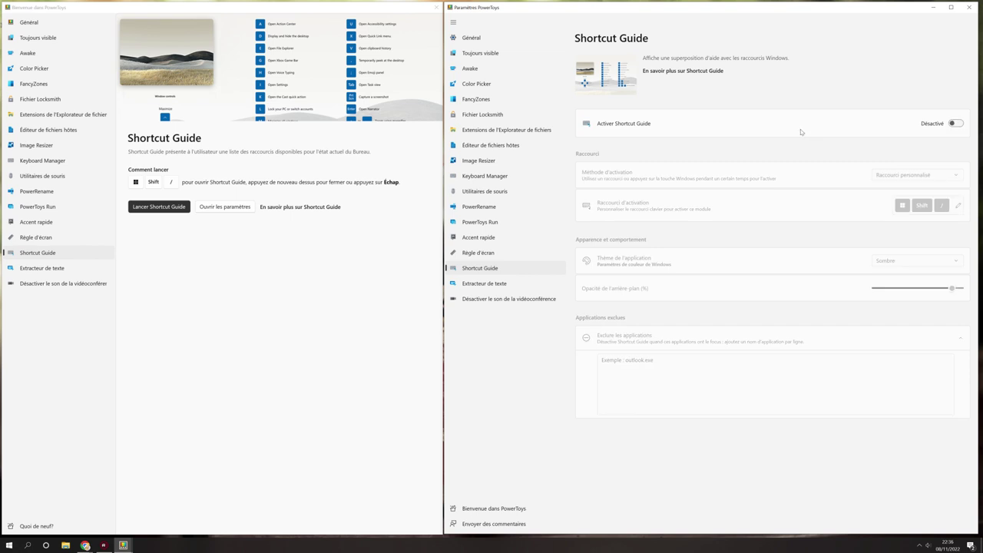
Step: Show the Extracteur de texte page in both PowerToys windows and enable the text extractor
click(61, 269)
click(484, 284)
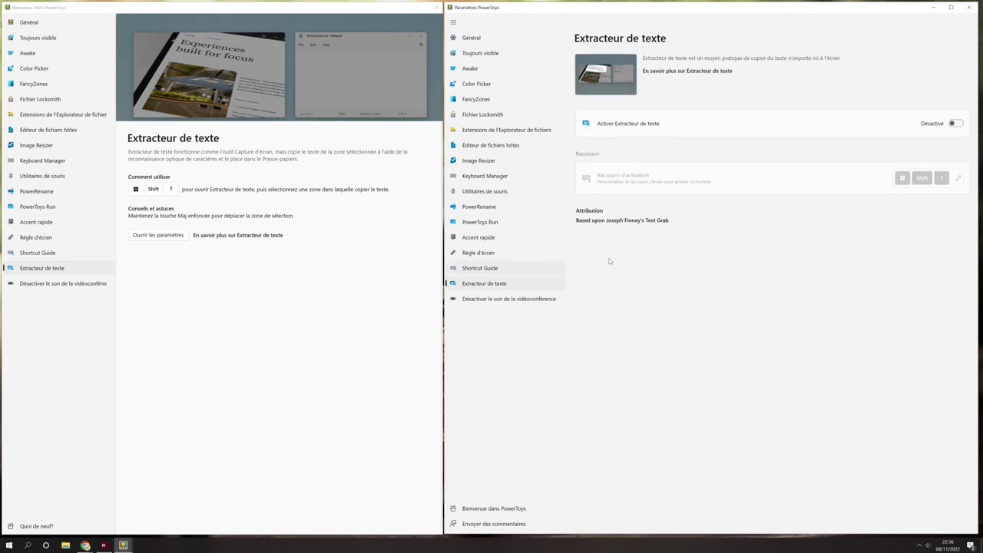
click(956, 123)
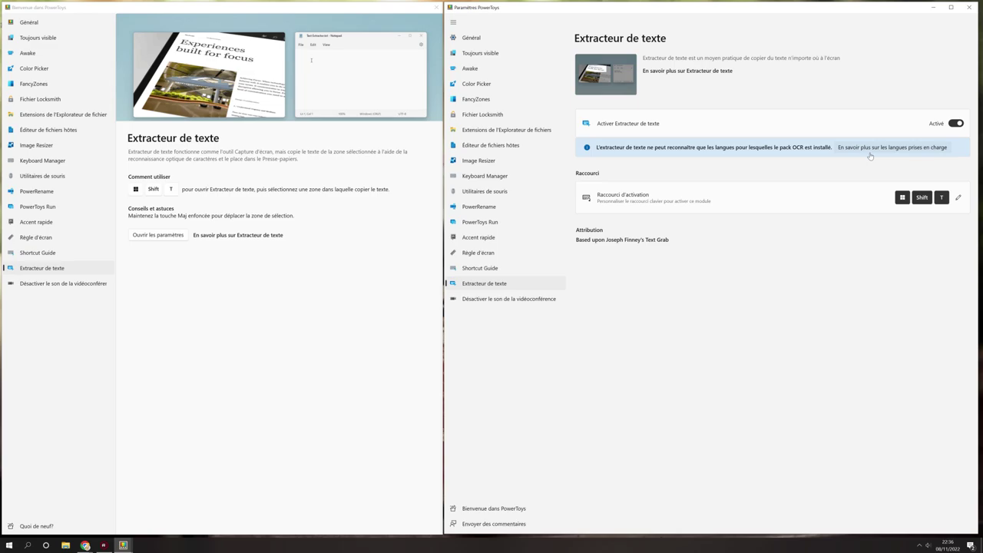
Step: Extract the text of the blue OCR language notice on the settings page and paste it into a new Bloc-notes document
key(super+shift+t)
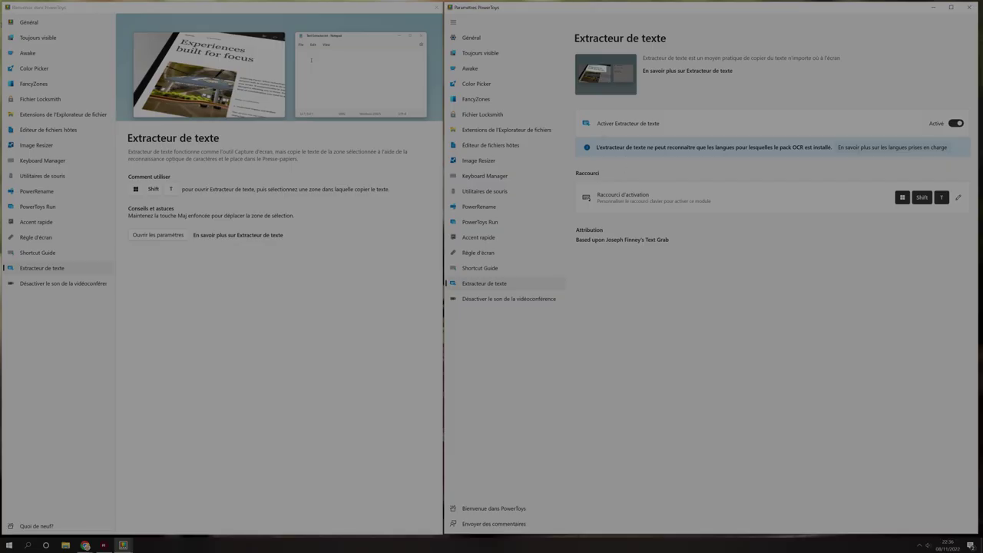
drag(594, 142, 834, 152)
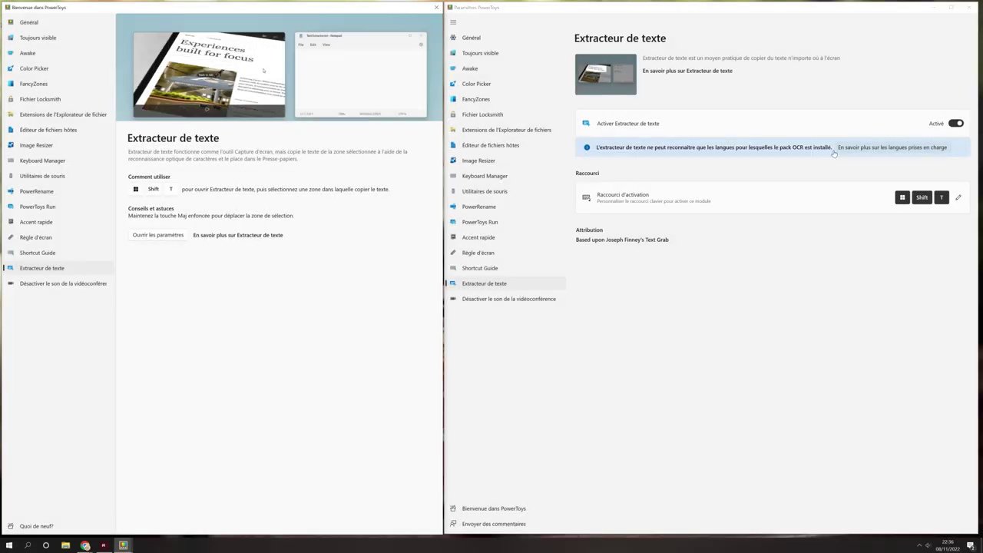
key(super)
text(not)
key(Return)
text(L'extracteur de texte ne peut reconnaître que les langues pour lesquelles le pack OCR est installé.)
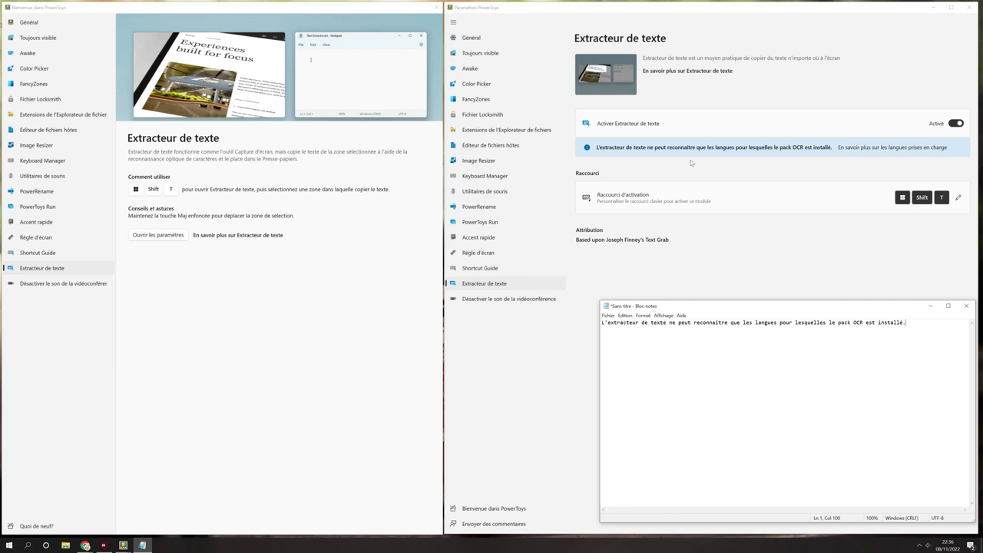
Step: Extract the file names from C1732.MP4 to dashboard_version_update.jpg in the Explorer window and paste them on a new line in Bloc-notes
key(alt+Tab)
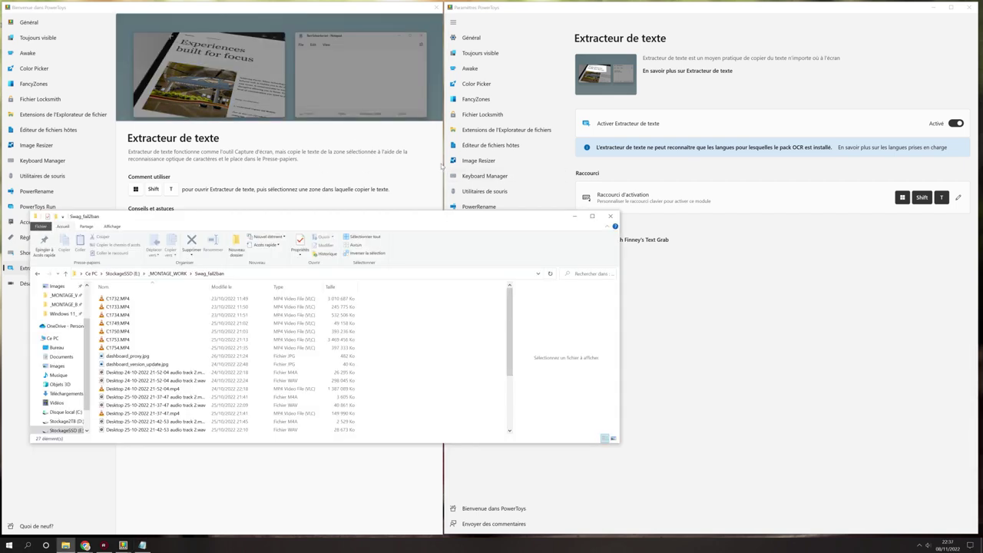
key(super+shift+t)
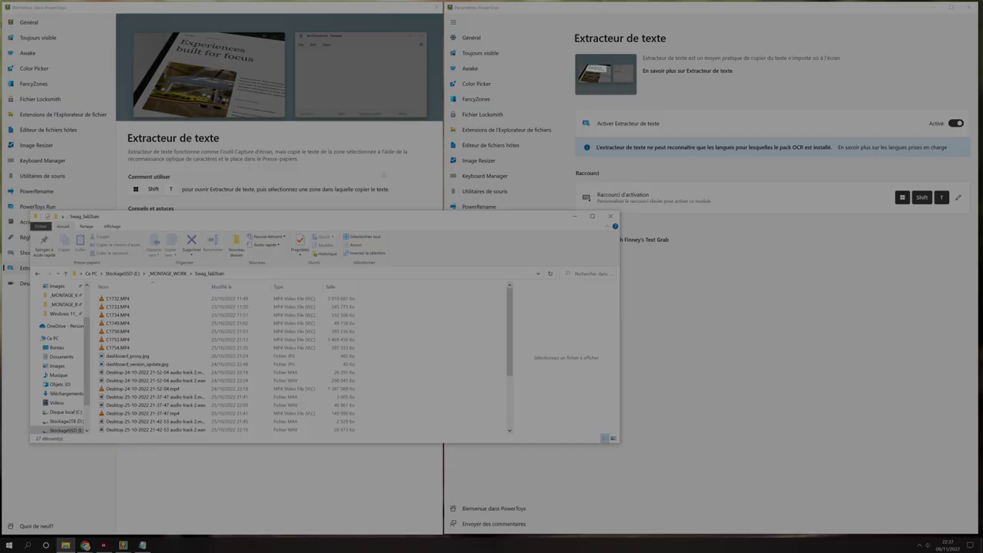
drag(98, 294, 172, 369)
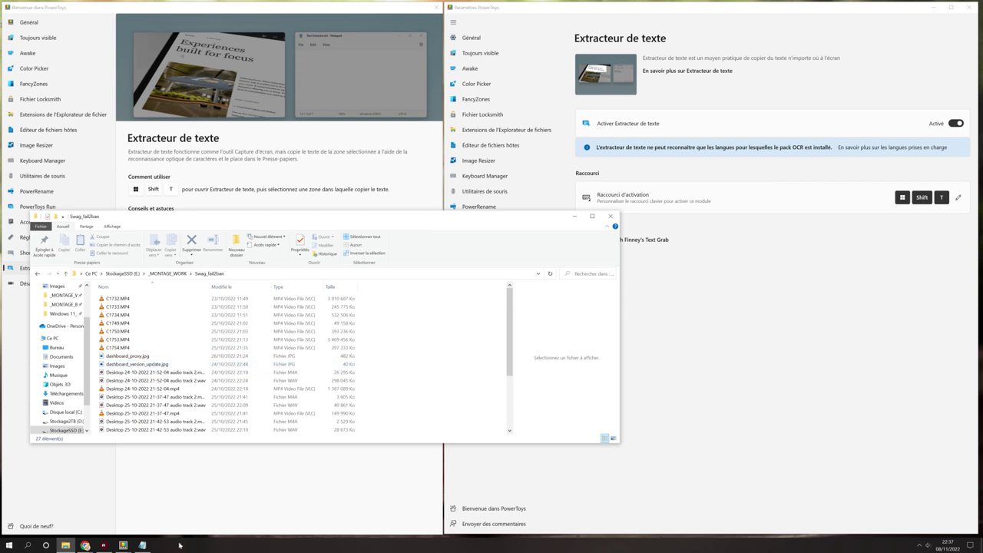
click(142, 546)
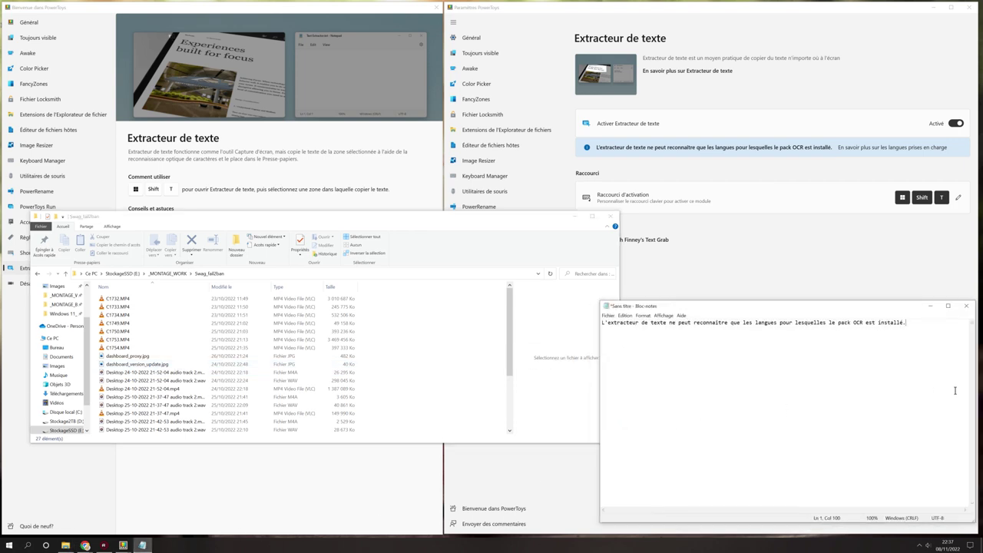
key(Return)
text(Cl 732.MP4 Cl 733.MP4 Cl 734.MP4 Cl 749.MP4 Cl 750.MP4 Cl 753.MP4 Cl 754.MP4 dashboard_proxy.jpg dashboard_version_update.jpg)
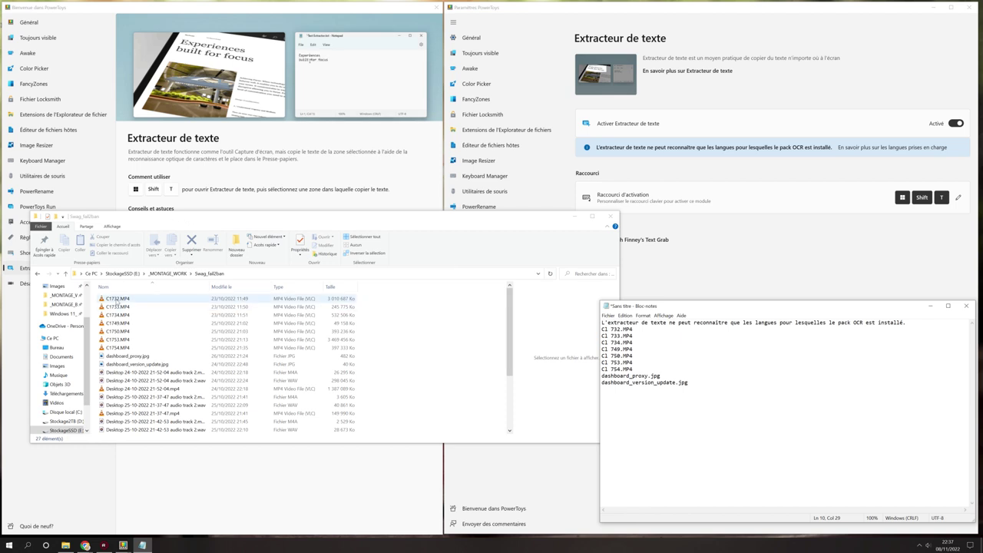
Step: Compare the pasted file names in Bloc-notes with the originals in the Explorer list
click(609, 329)
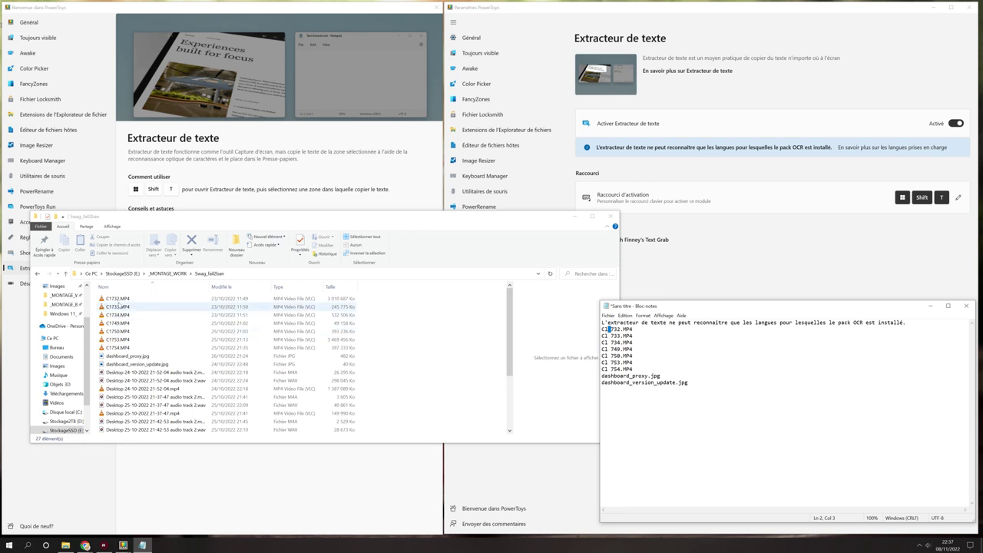
drag(696, 382, 599, 332)
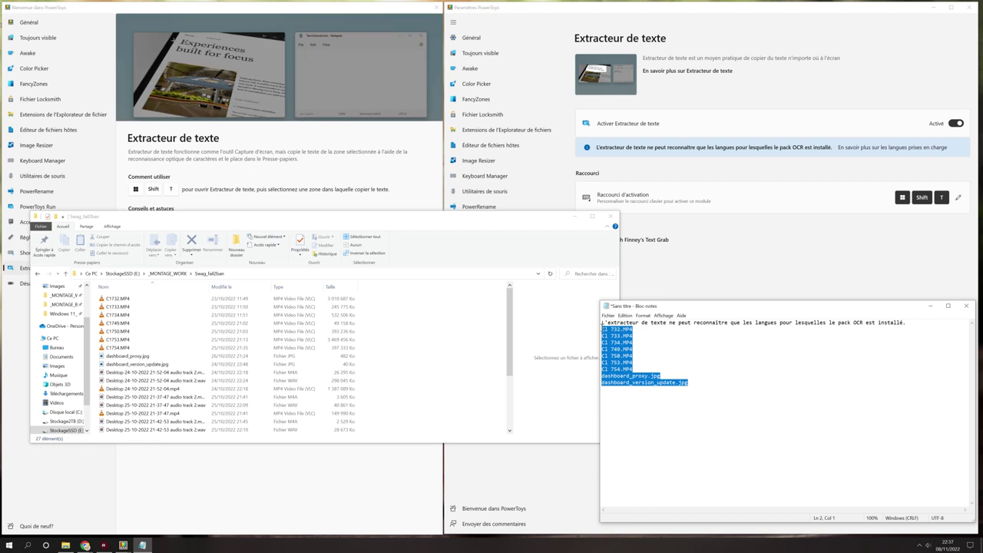
click(720, 371)
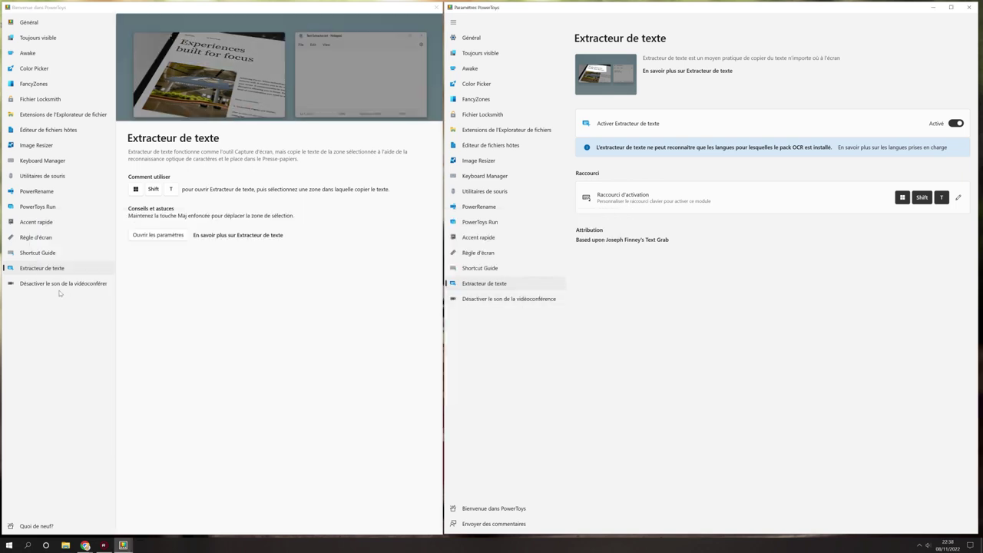
Step: Show the Désactiver le son de la vidéoconférence page in both PowerToys windows and read the linked GitHub issue about VCM's legacy mode
click(62, 285)
click(520, 300)
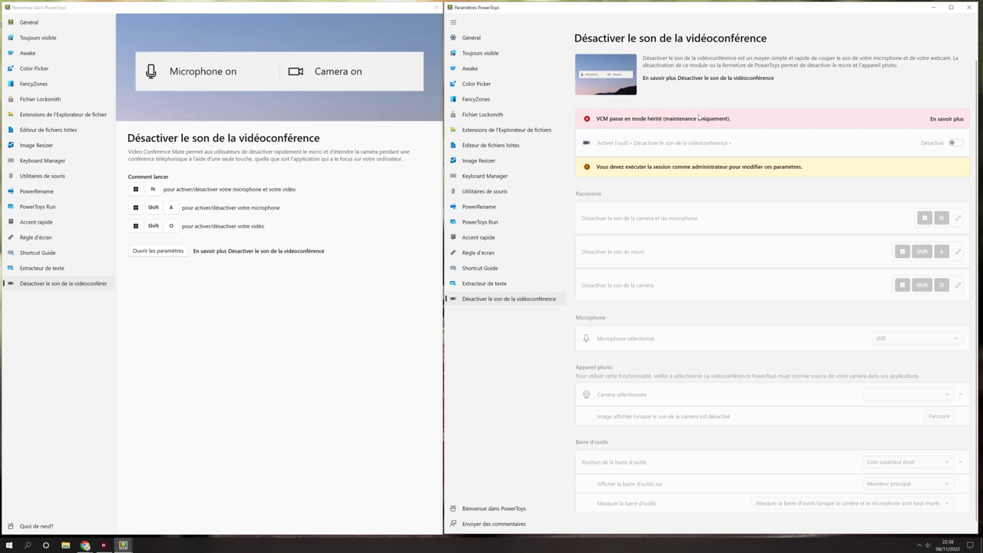
click(946, 119)
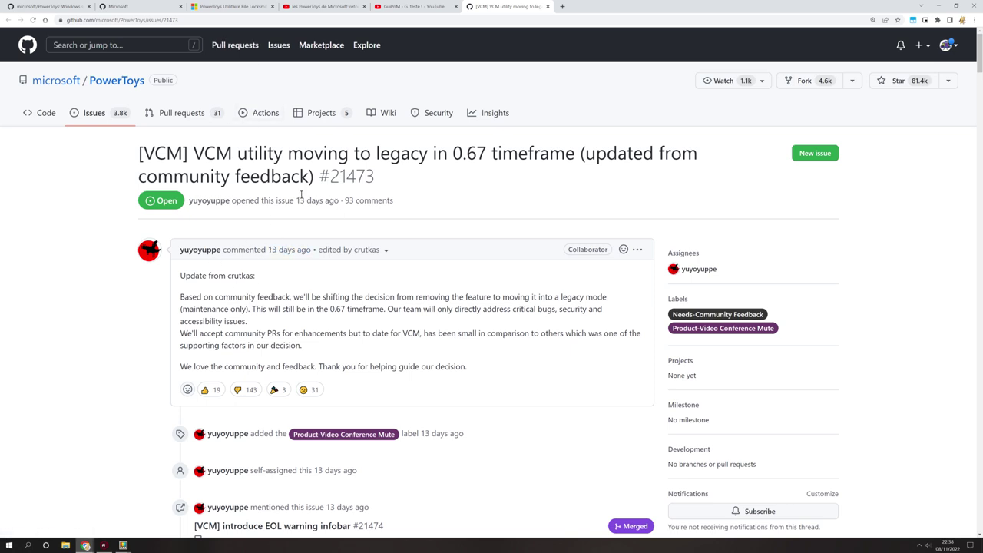
scroll(238, 231, down, 4)
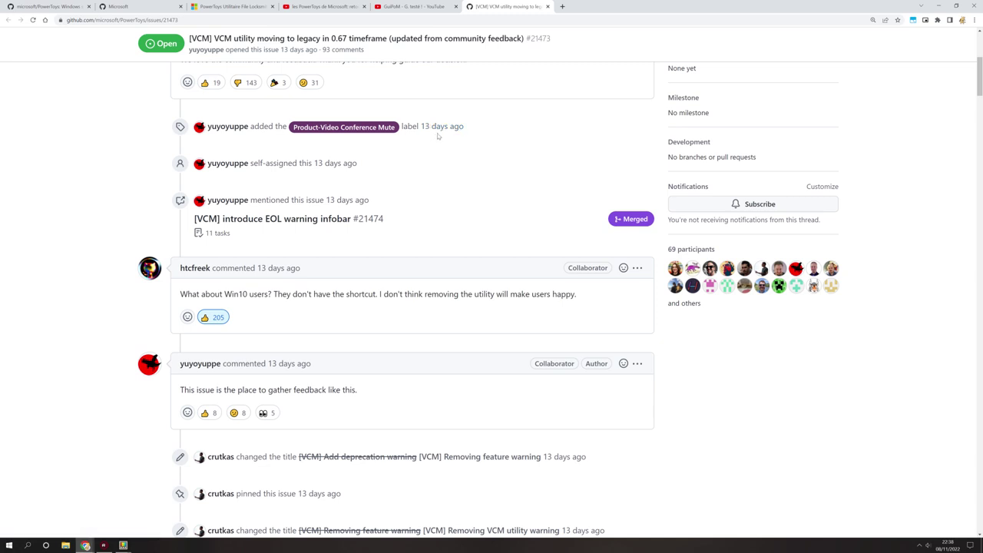
click(548, 8)
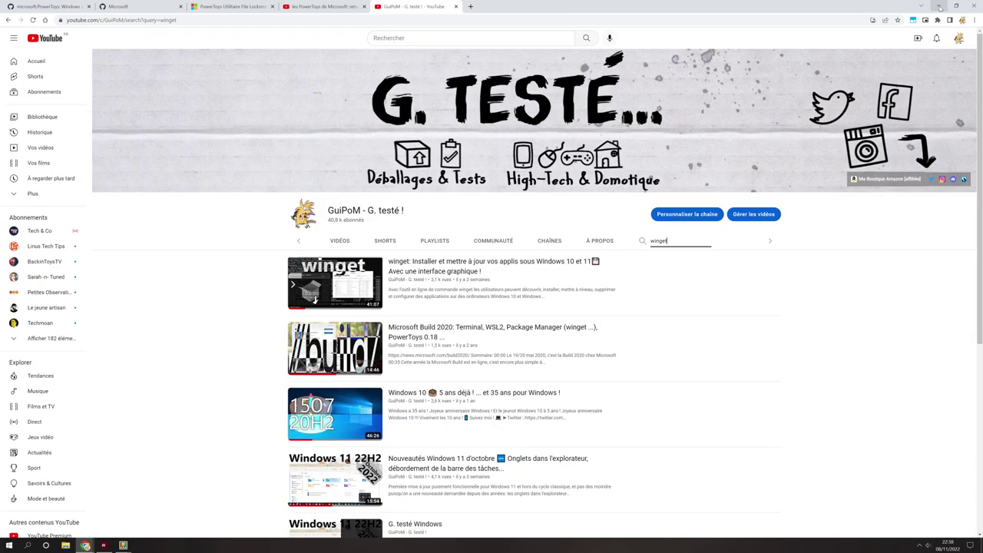
click(940, 8)
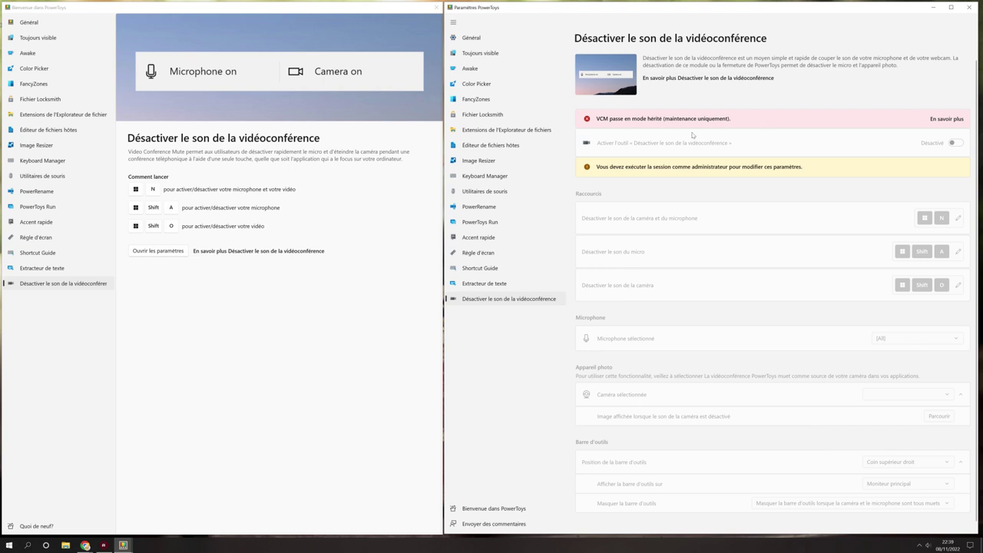